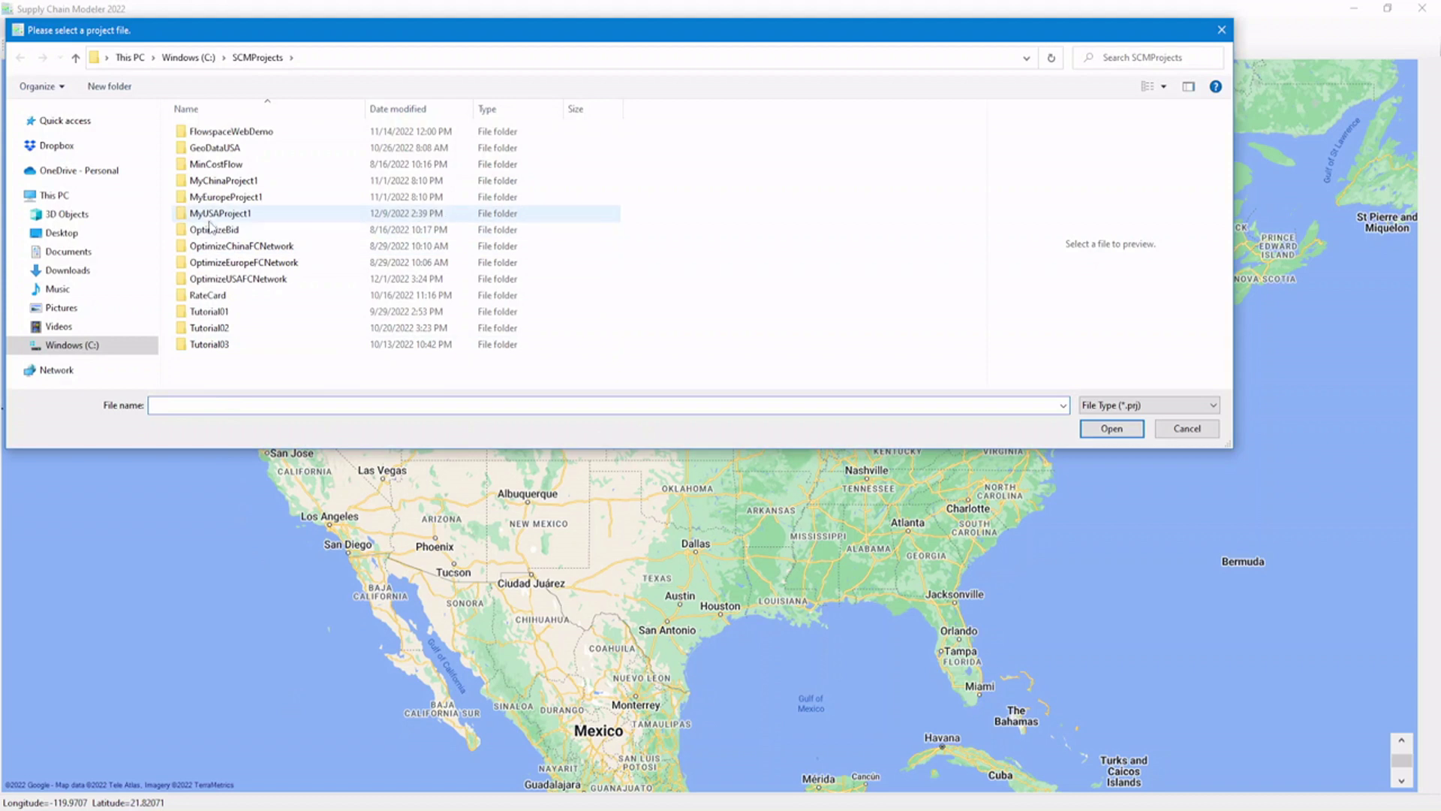
Open the MyUSAProject1 folder and load the MyProject1.prj project map
click(210, 218)
double_click(209, 218)
double_click(211, 180)
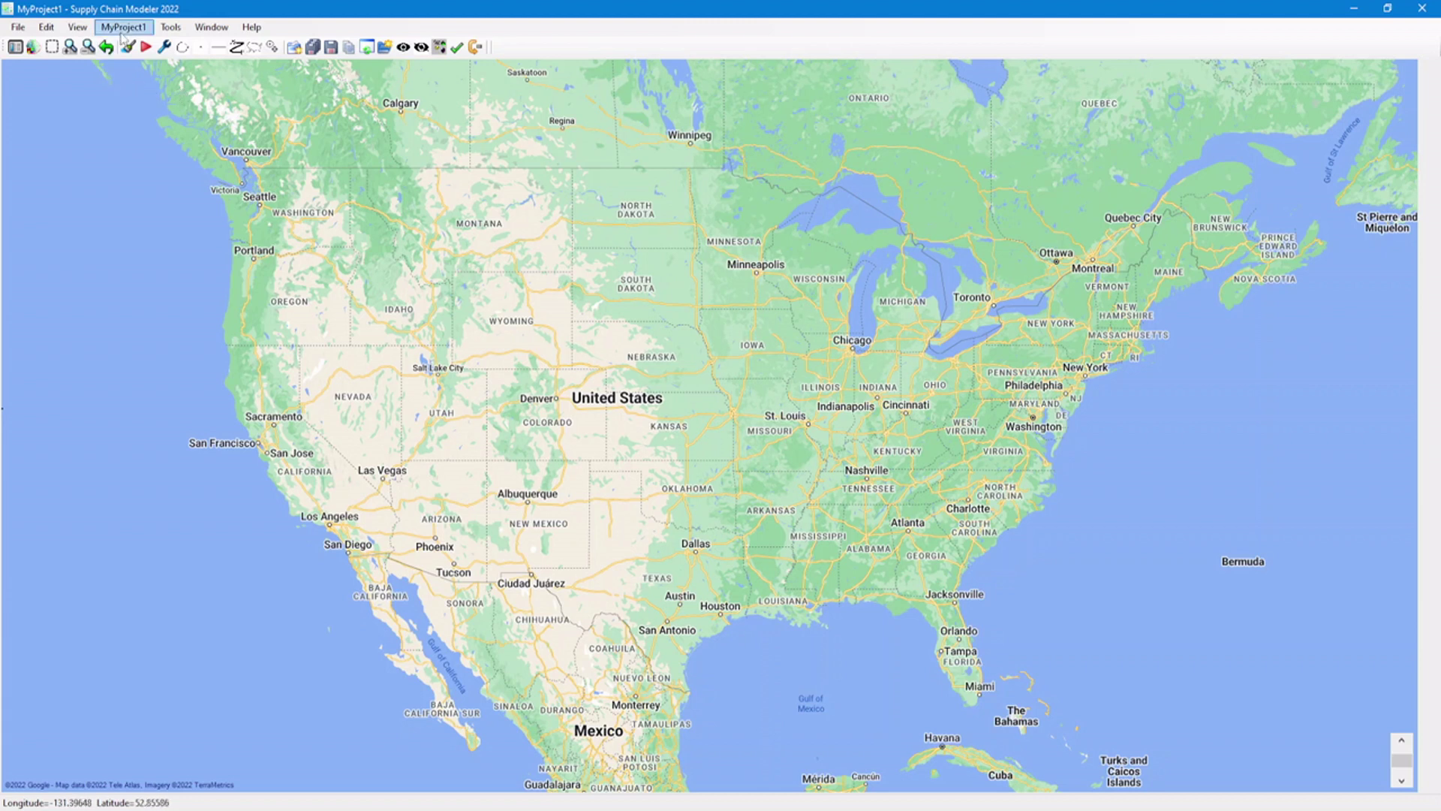
Show the Project/Table Navigator with Open Project/Table expanded and MyProject1.prj selected
click(126, 28)
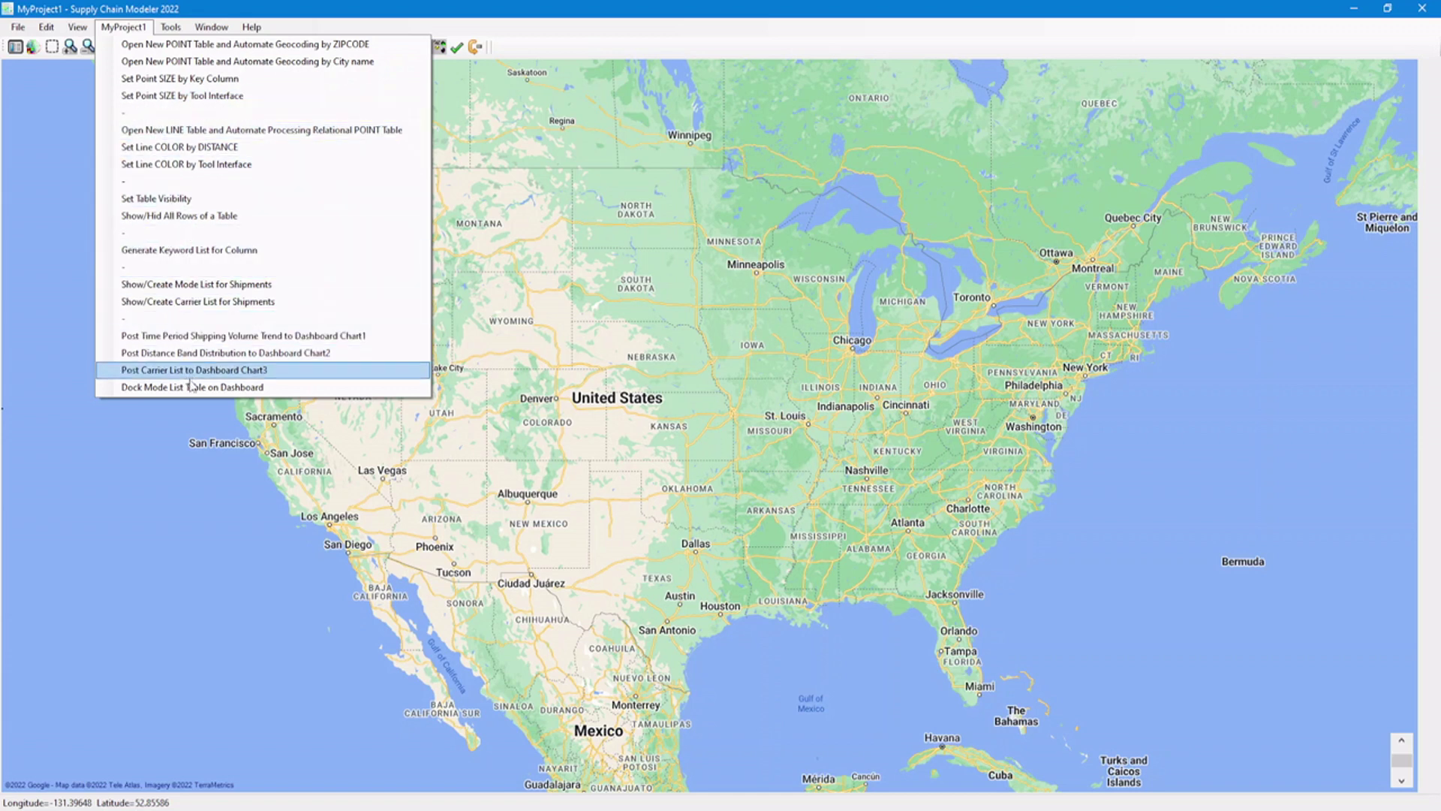
click(127, 11)
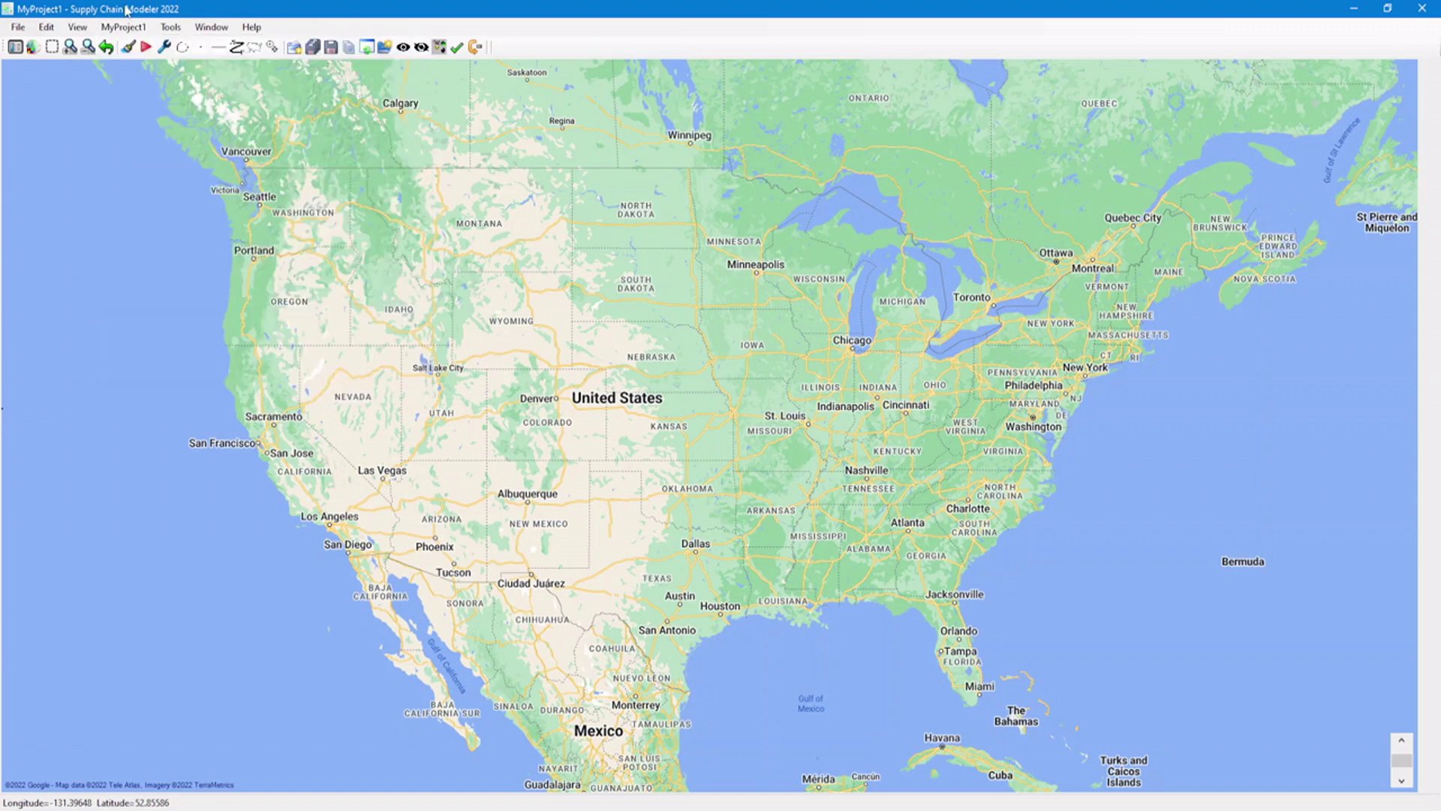
click(15, 47)
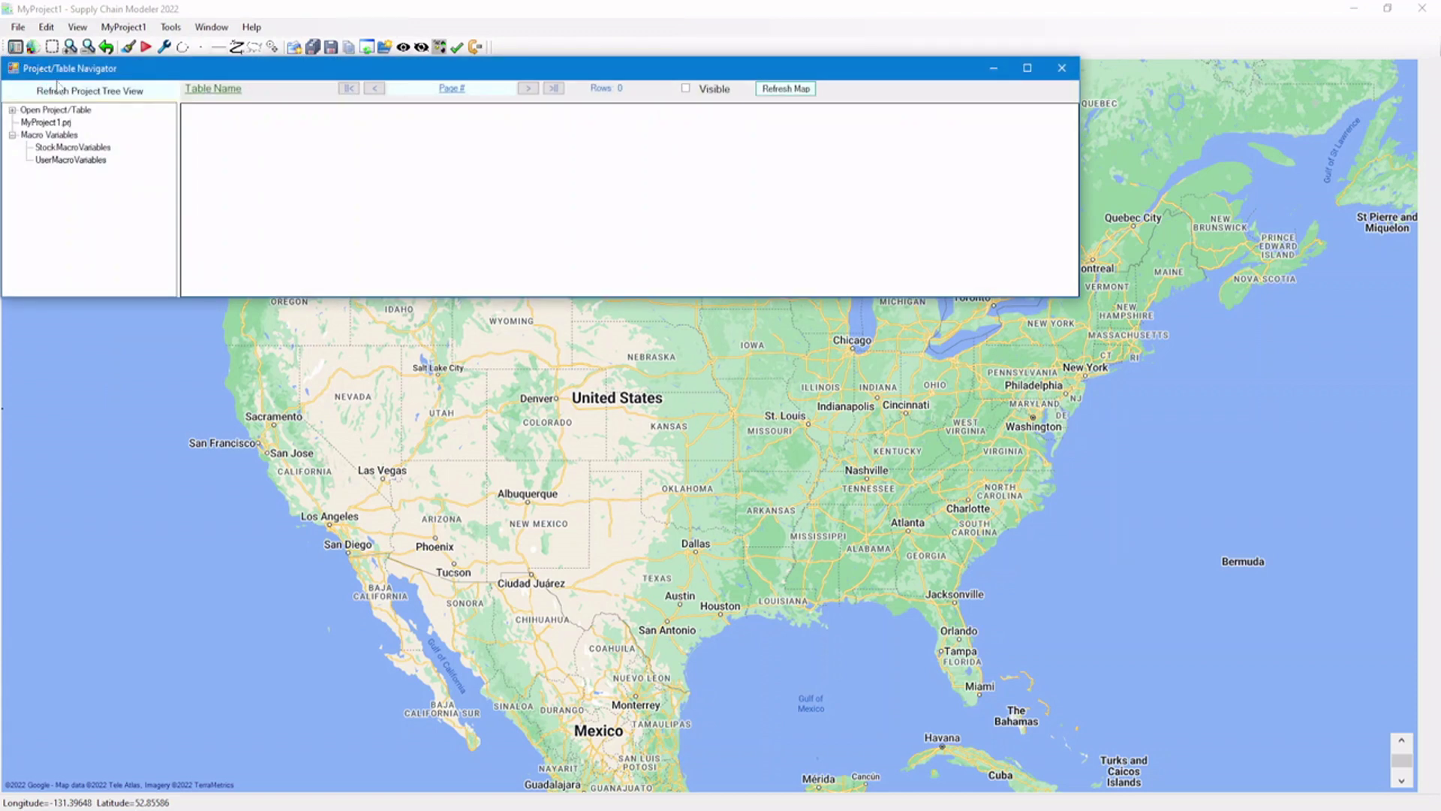
click(12, 110)
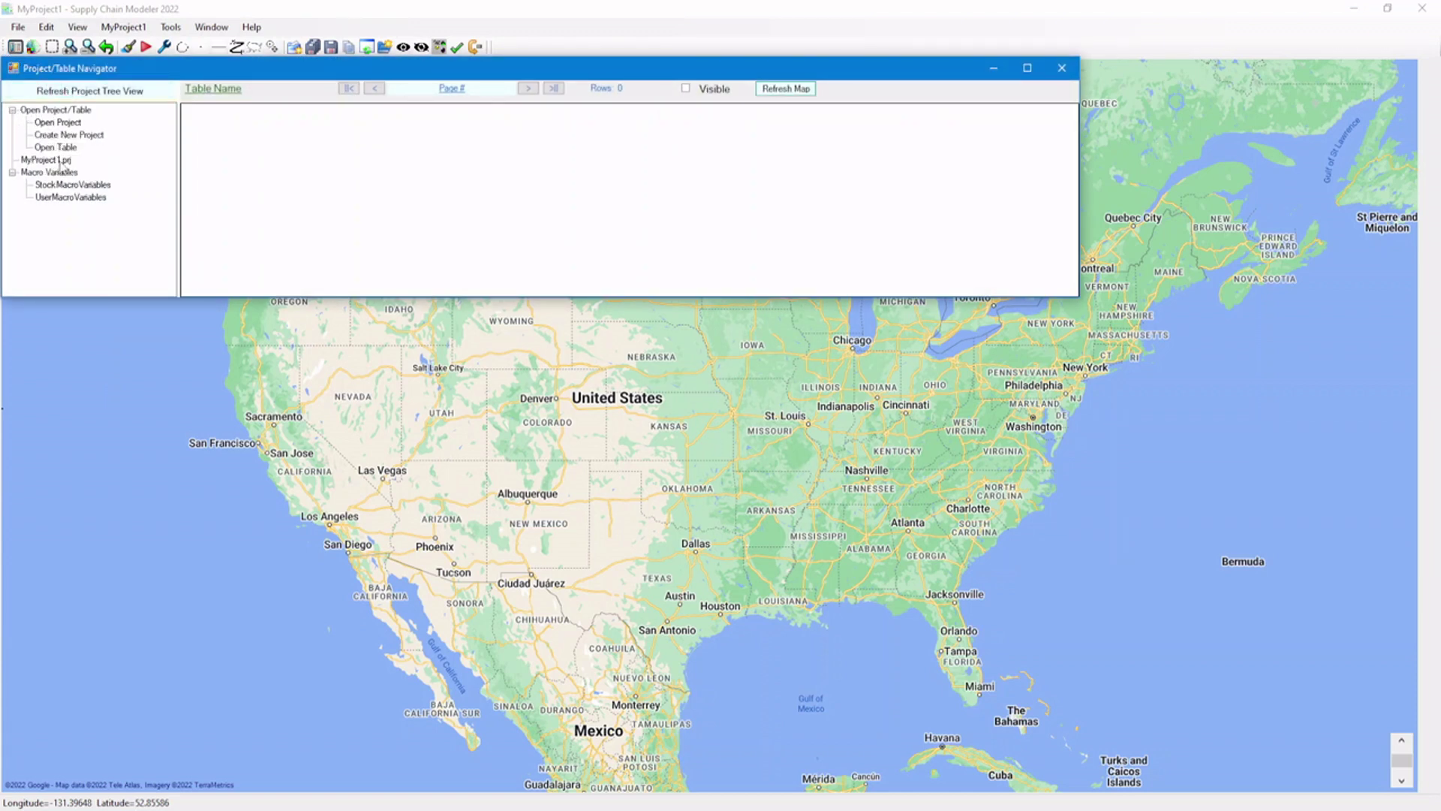
click(61, 161)
Open MyNewShipments.csv in Notepad and highlight the Origin Zip, Dest Zip and Tendered Type headers
key(alt+Tab)
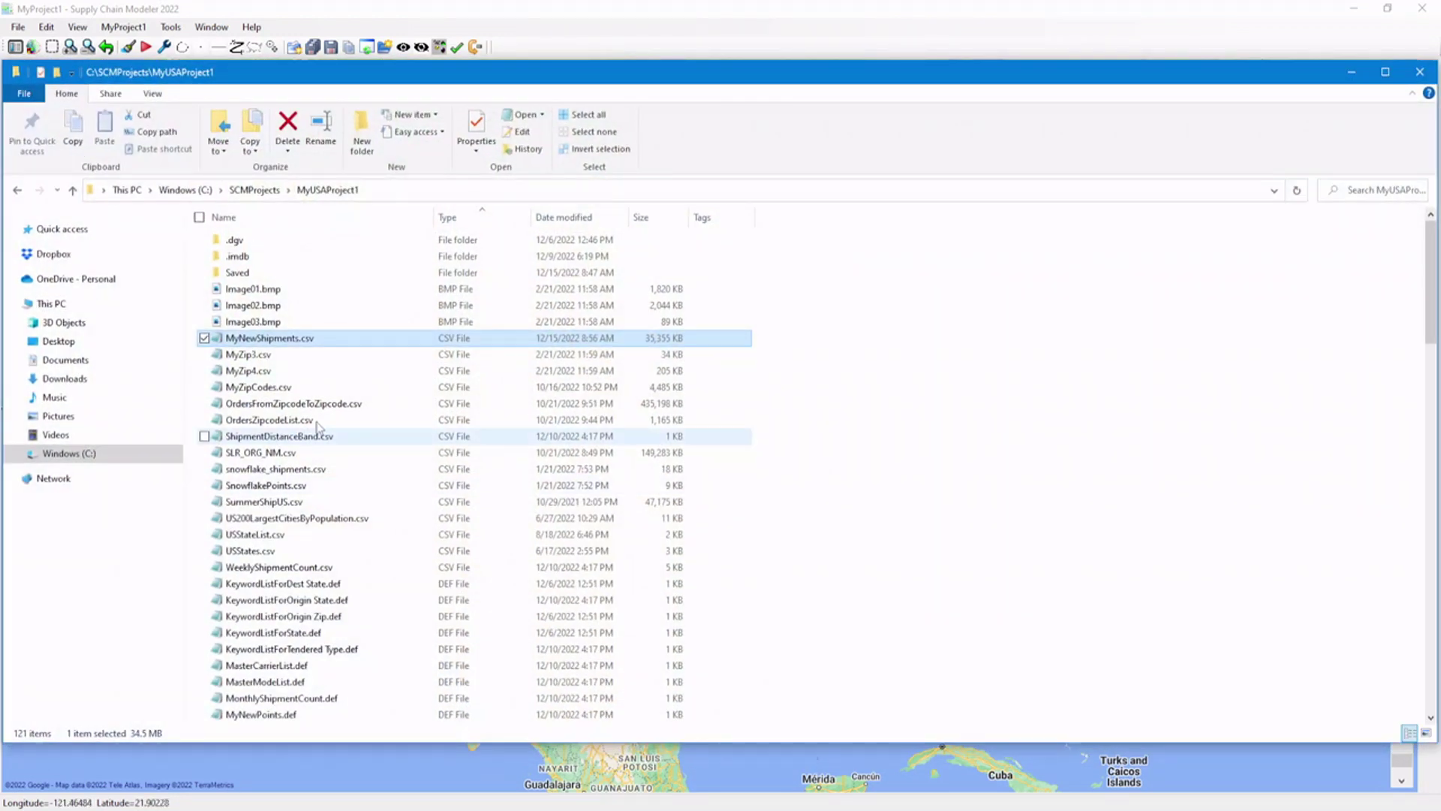
double_click(293, 340)
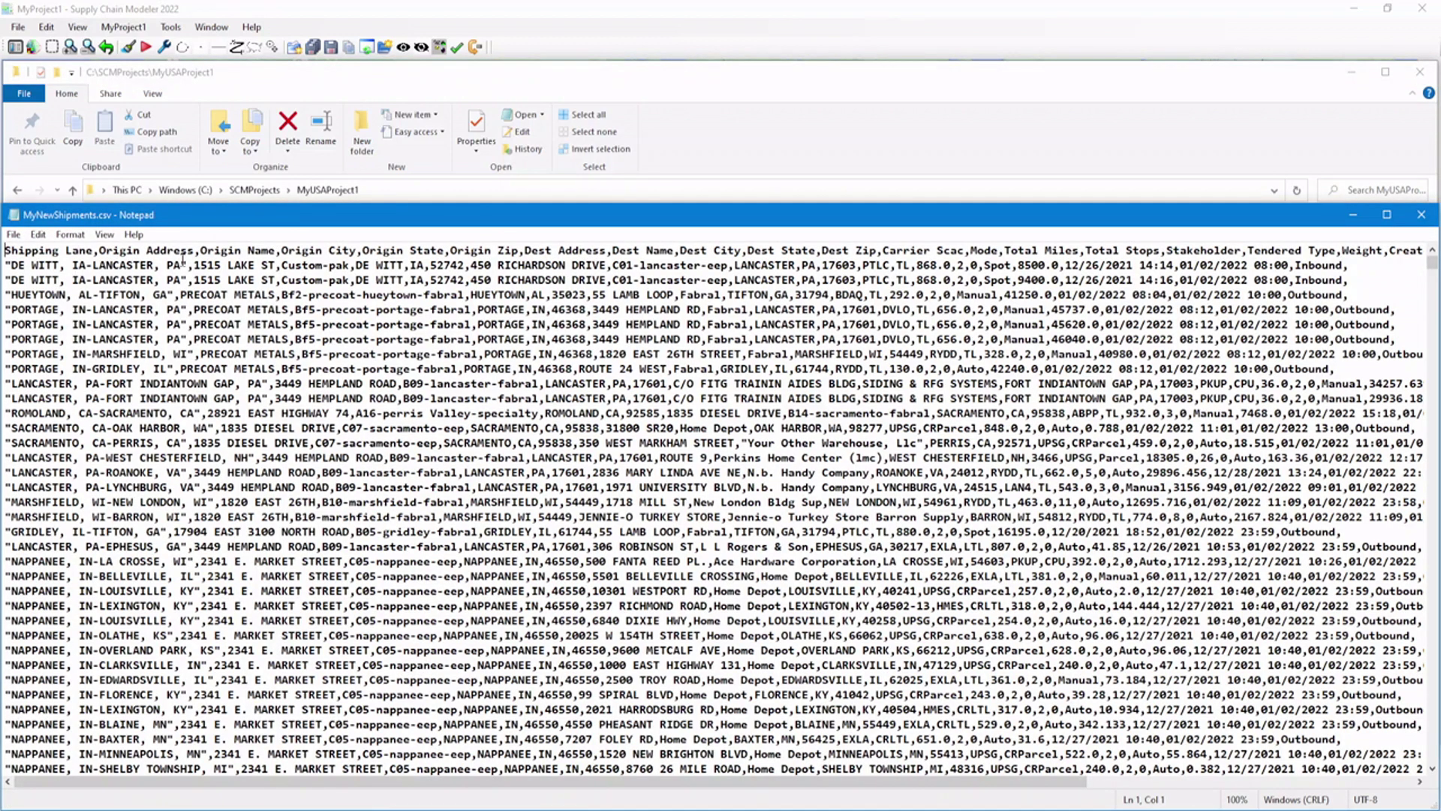
drag(448, 250, 518, 250)
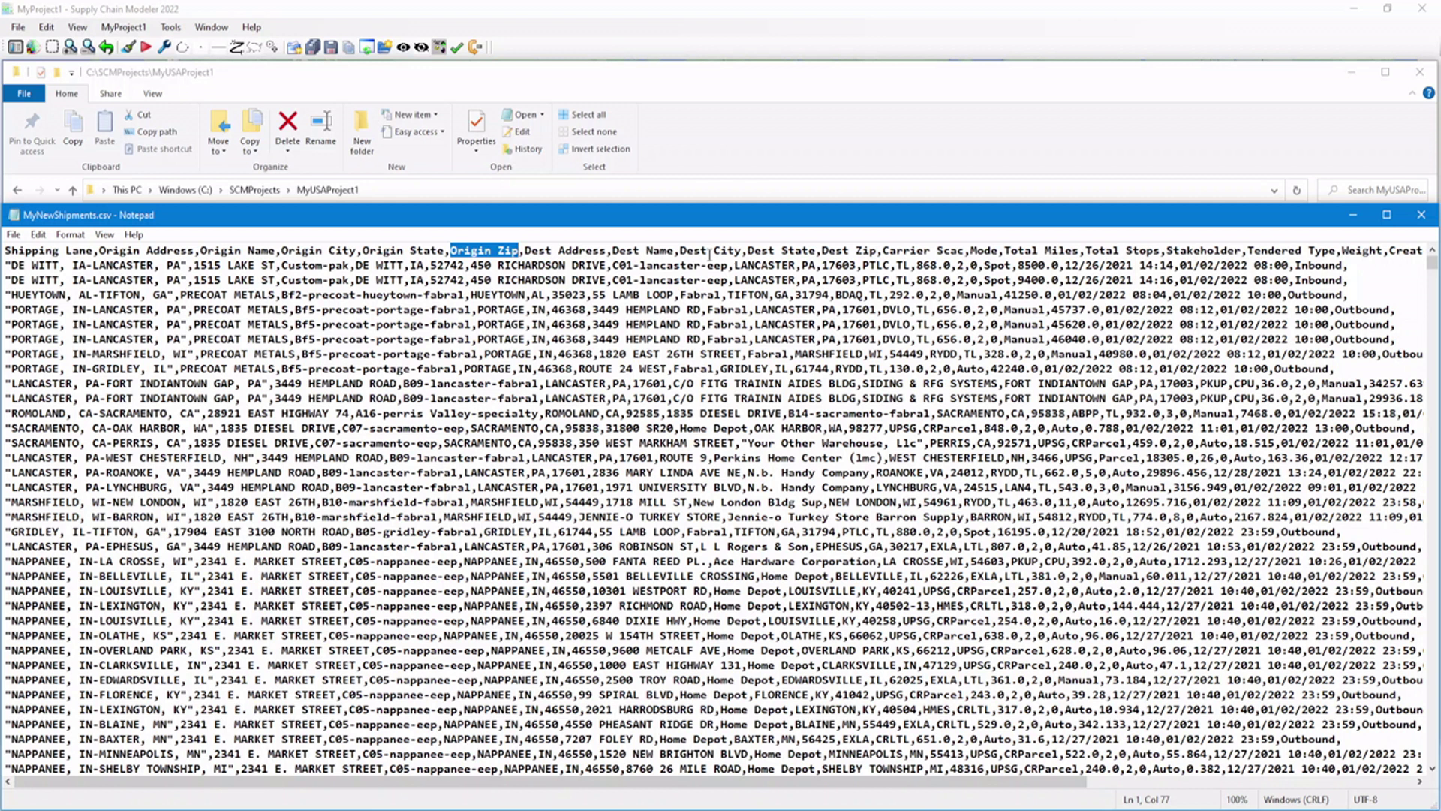
drag(822, 250, 999, 254)
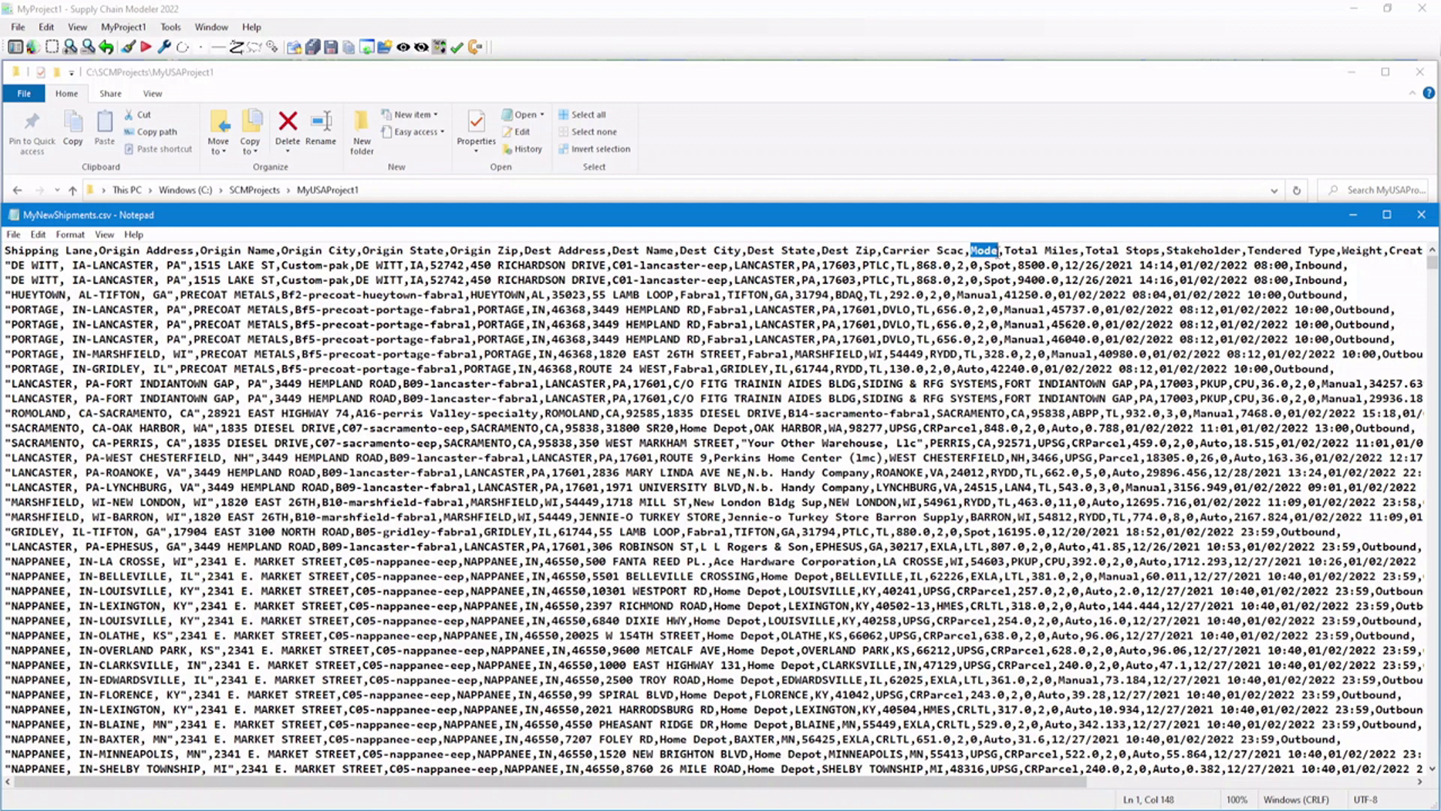
drag(1247, 253, 1433, 253)
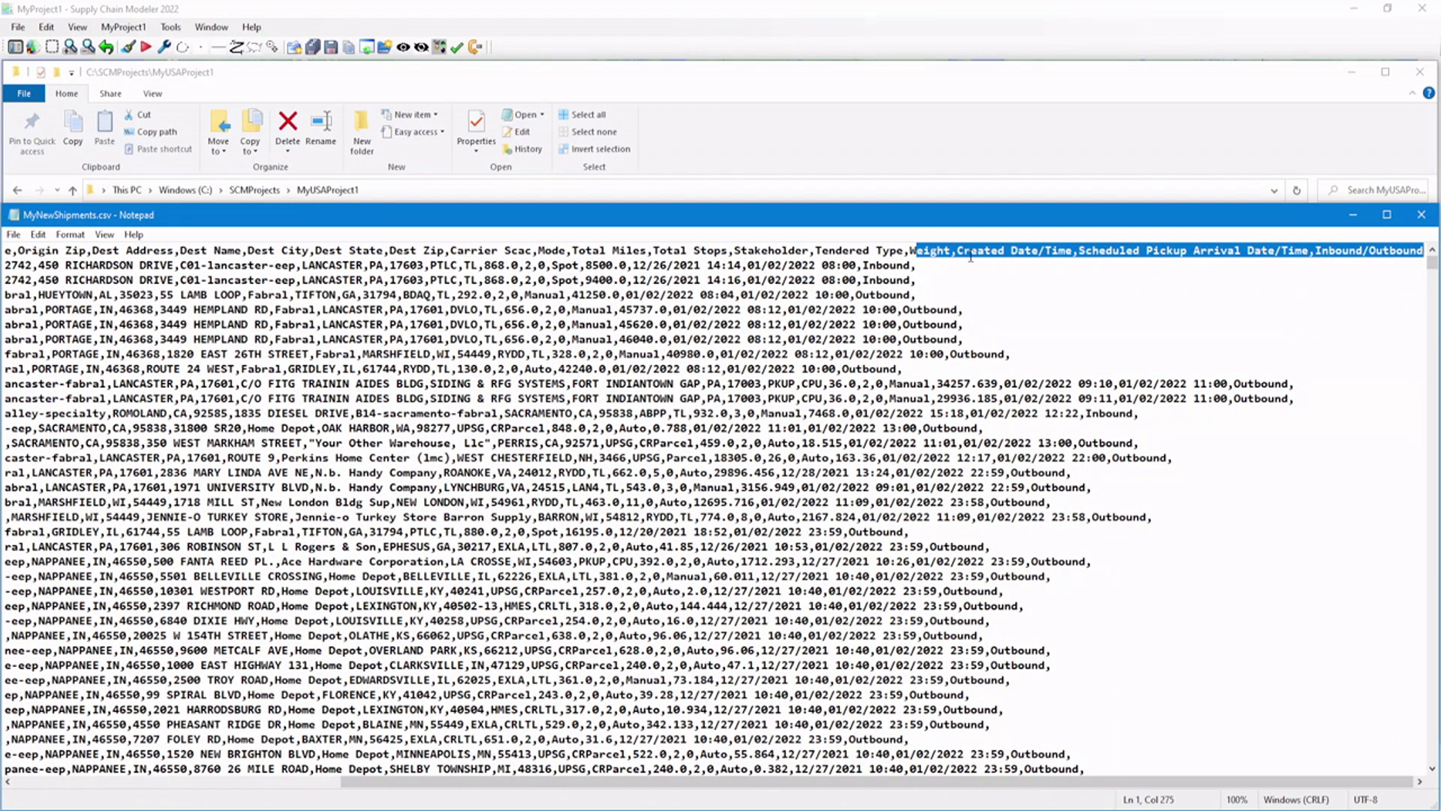
click(954, 253)
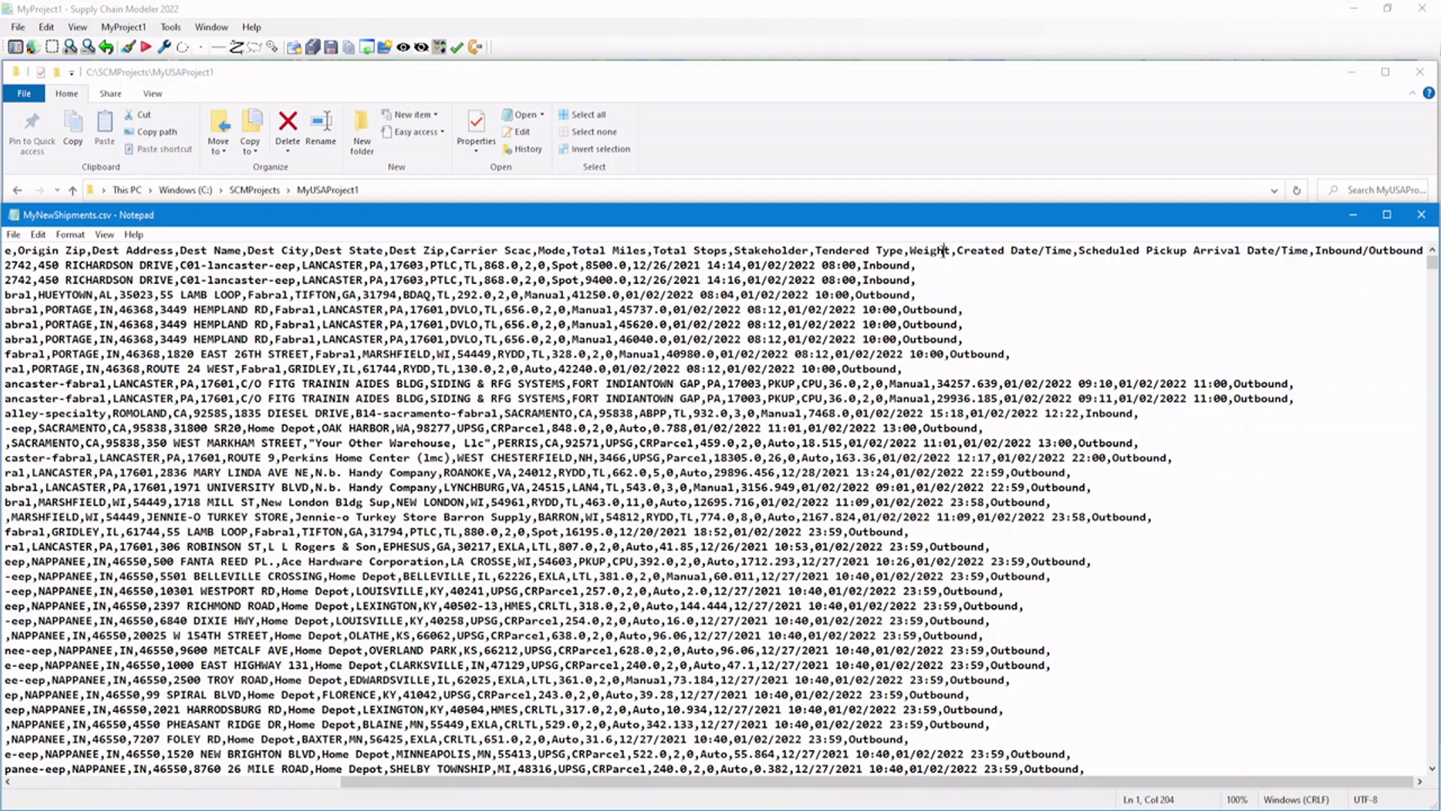
Review the remaining header fields and scroll to the final shipment row near line 161,423
drag(955, 253, 1310, 255)
drag(1432, 261, 1433, 754)
click(1188, 739)
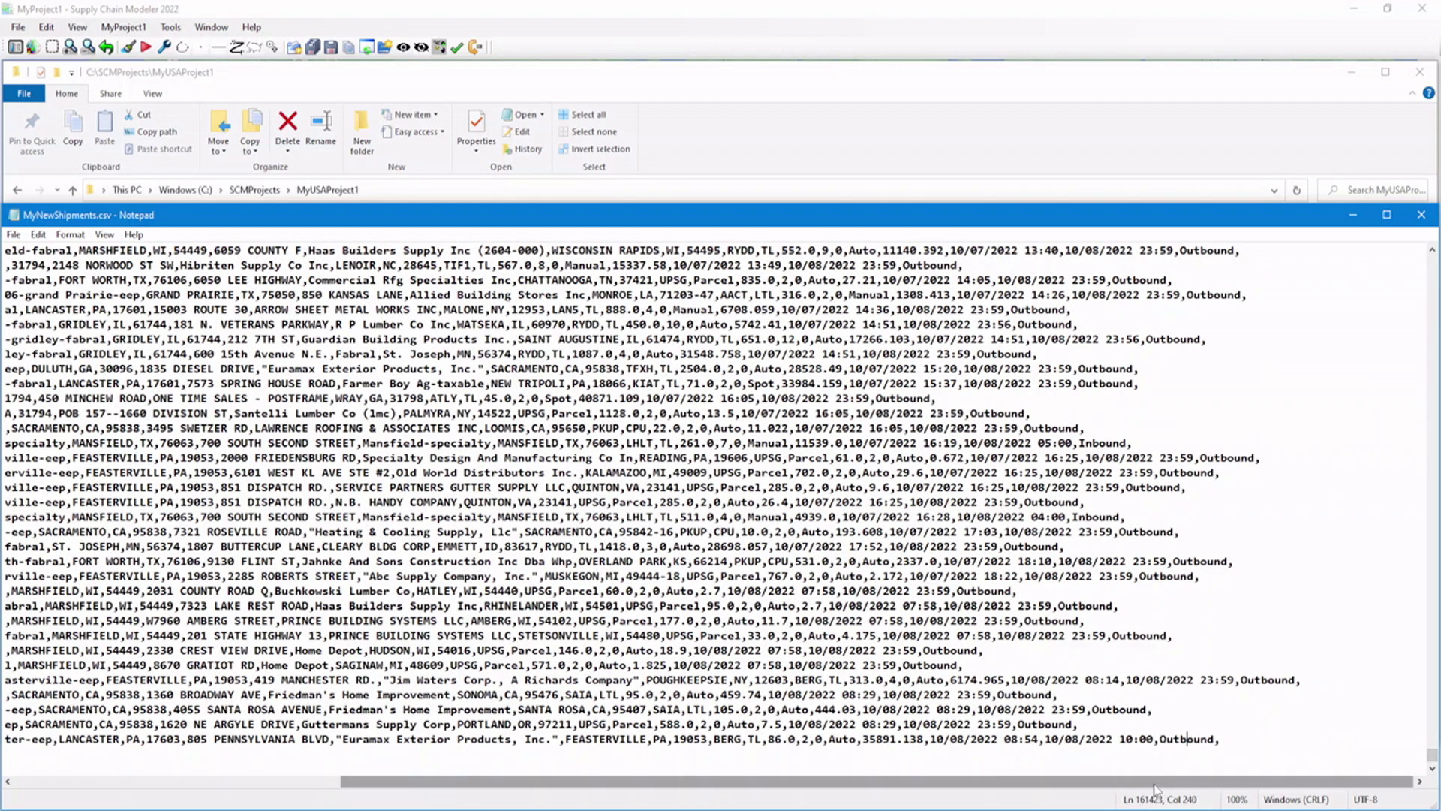
Start a new line table with relational point table from MyNewShipments.csv
key(alt+Tab)
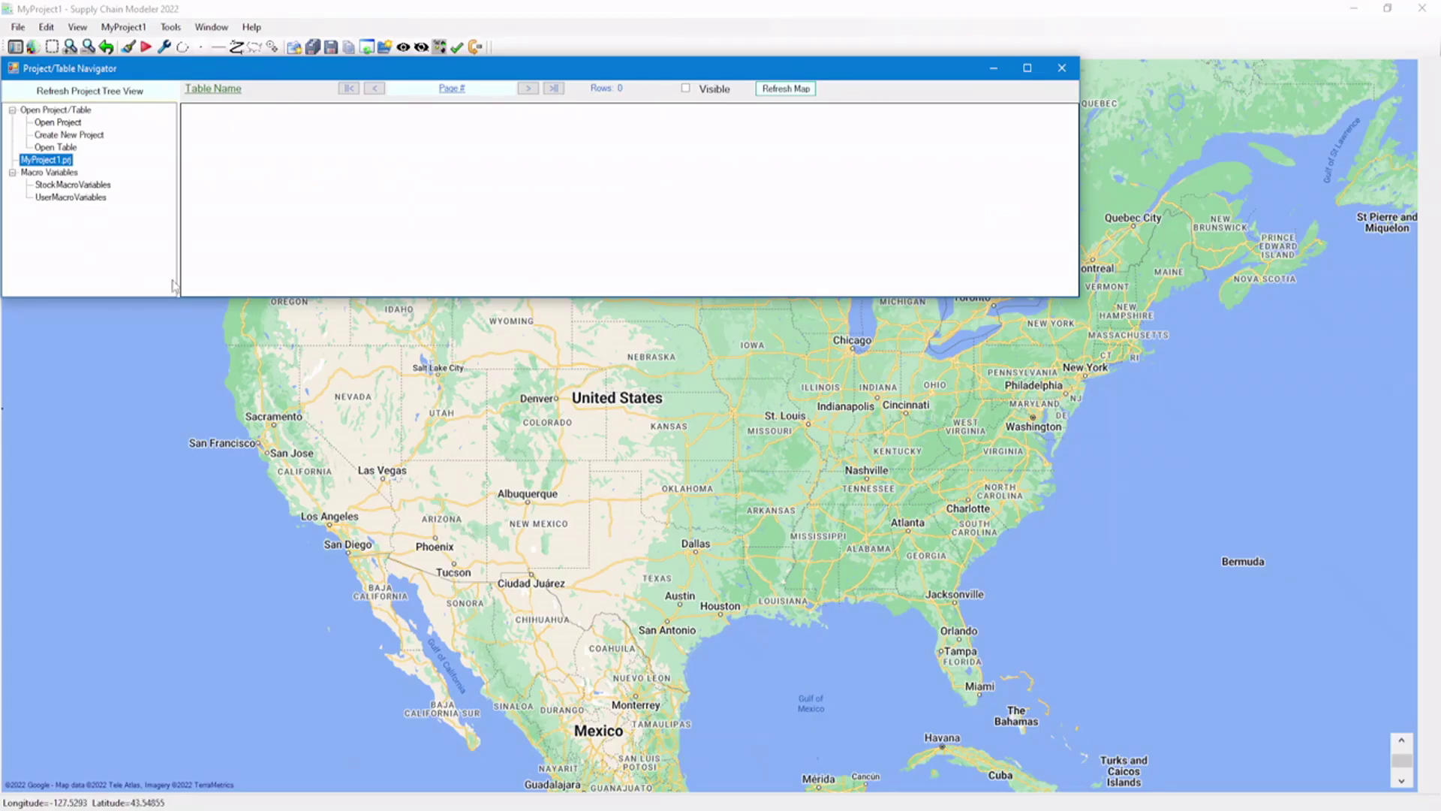
click(120, 28)
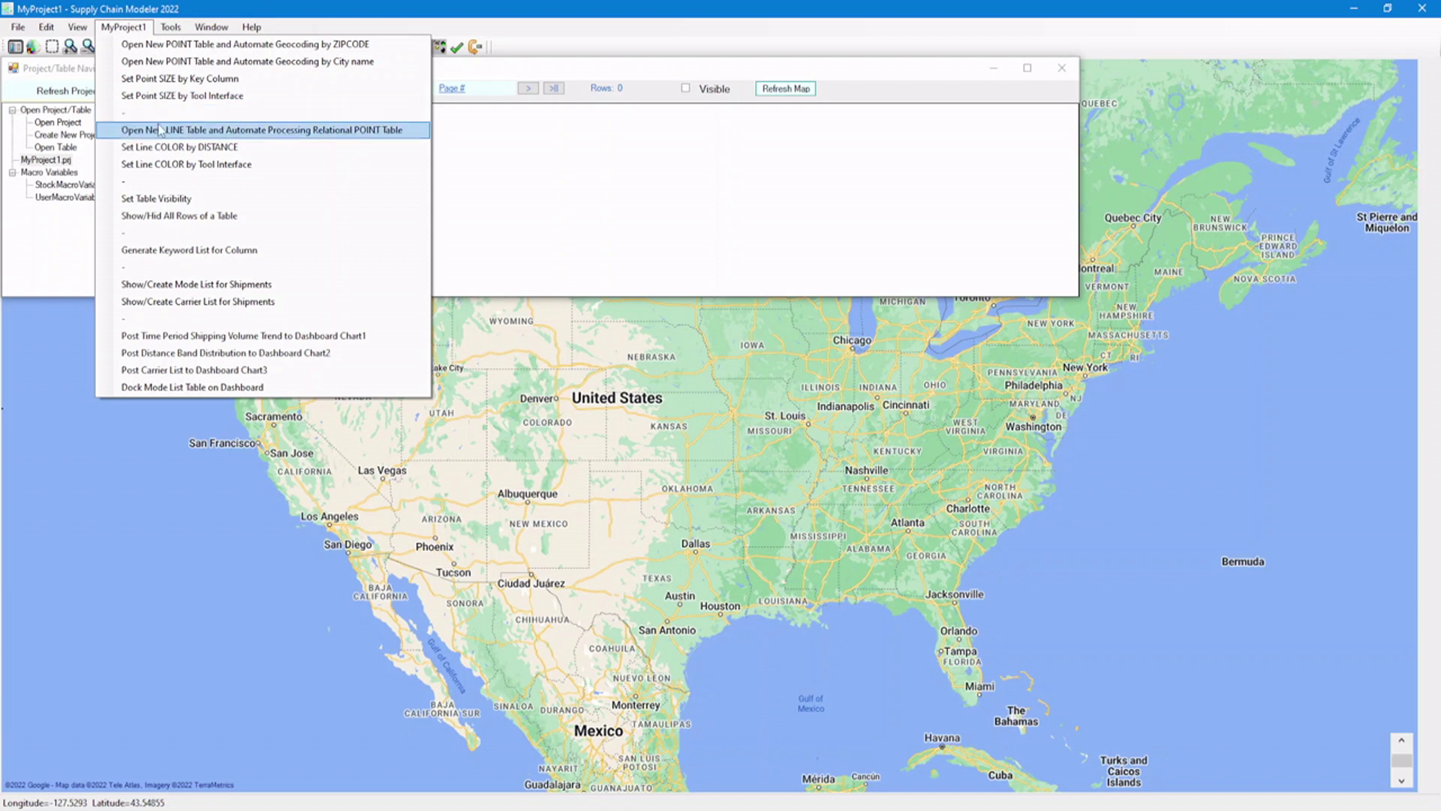
click(237, 130)
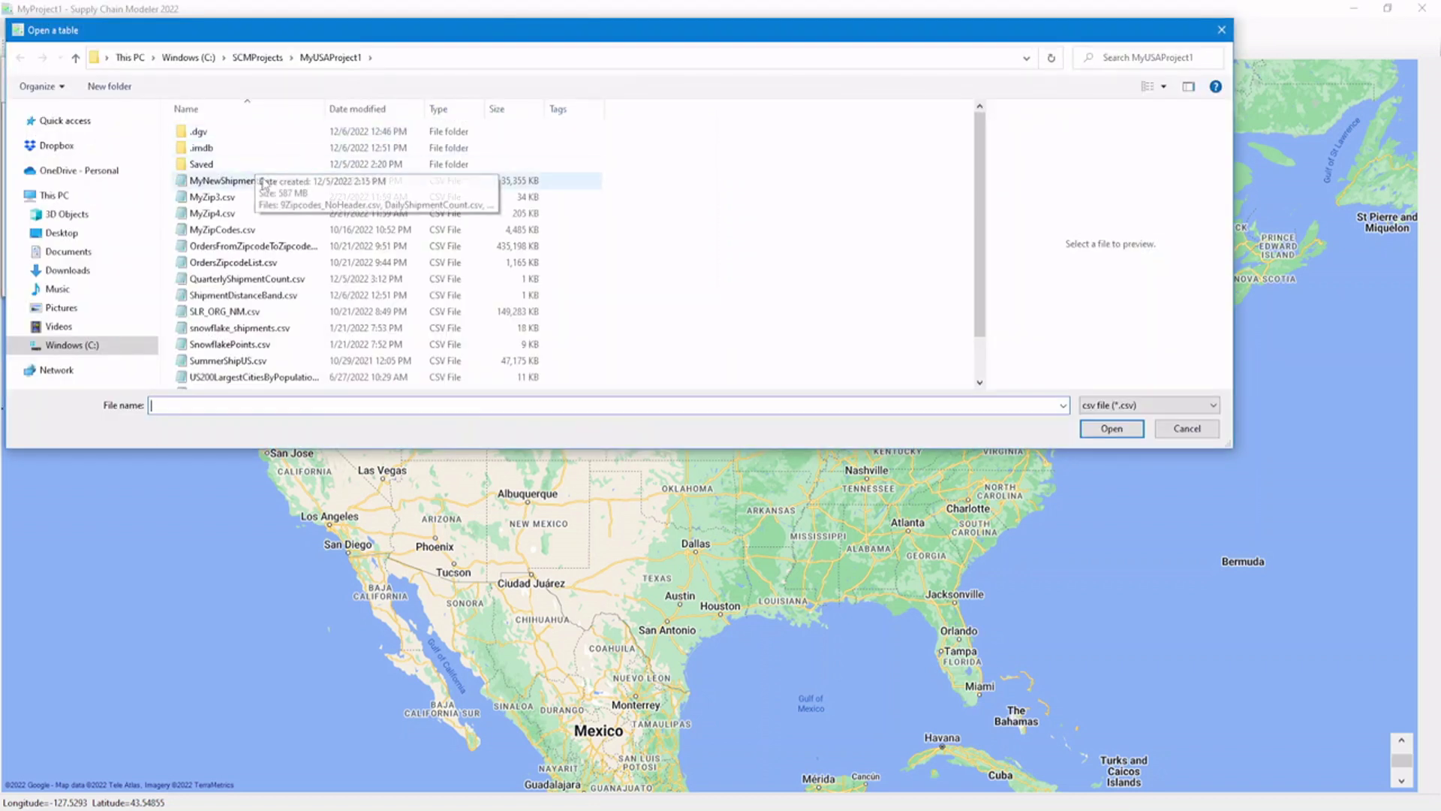
click(264, 185)
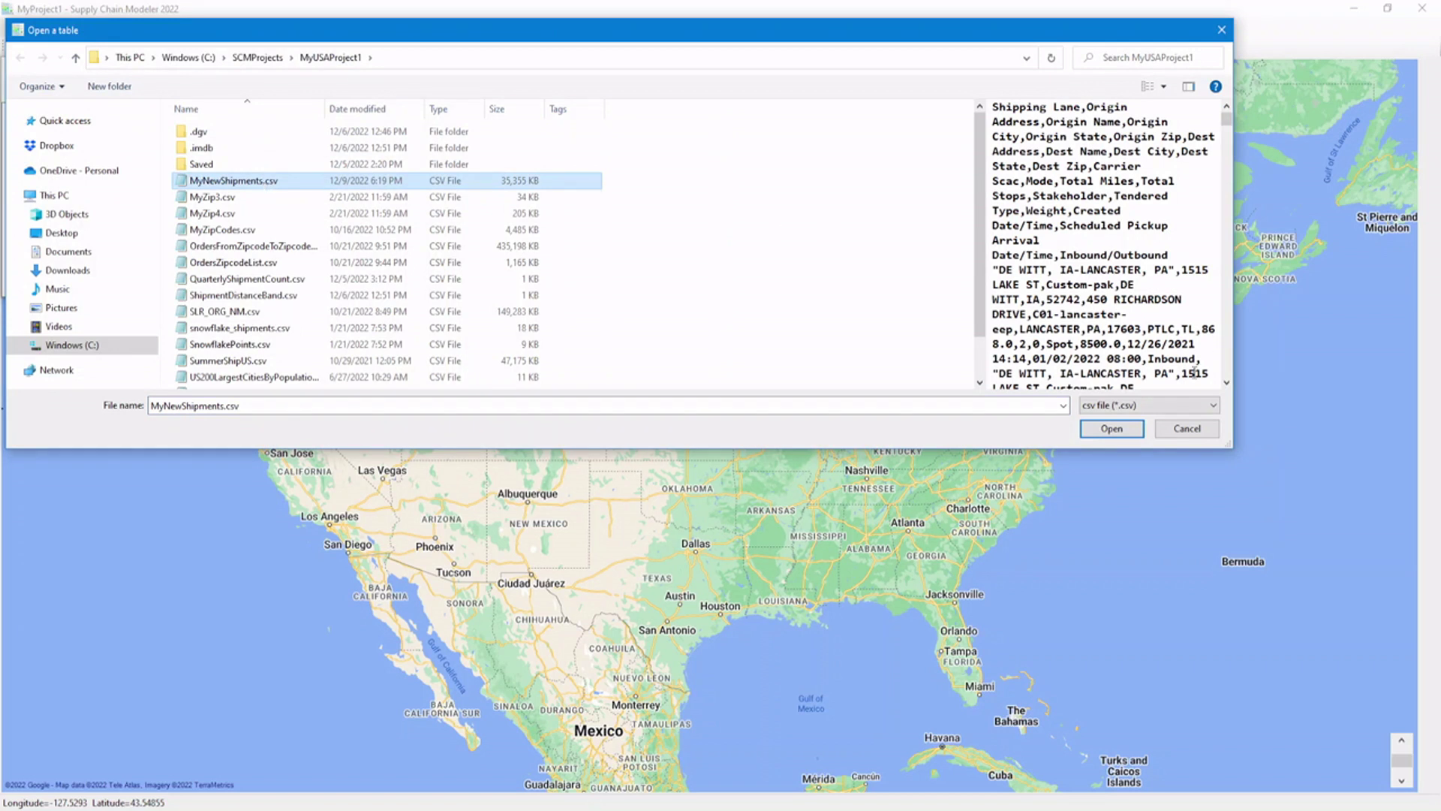
click(1111, 428)
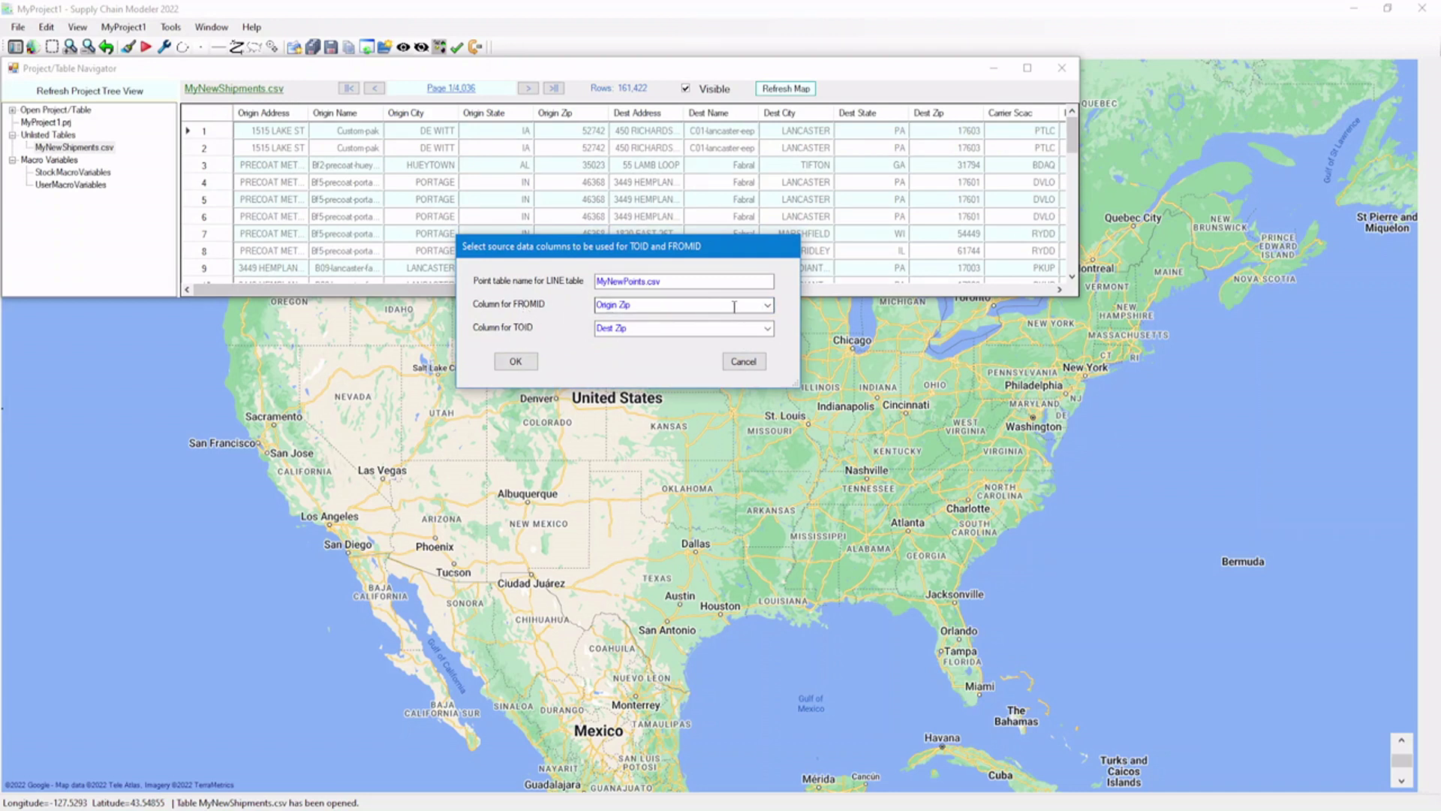
Set FROMID to Origin Zip and TOID to Dest Zip, and accept the columns
click(767, 307)
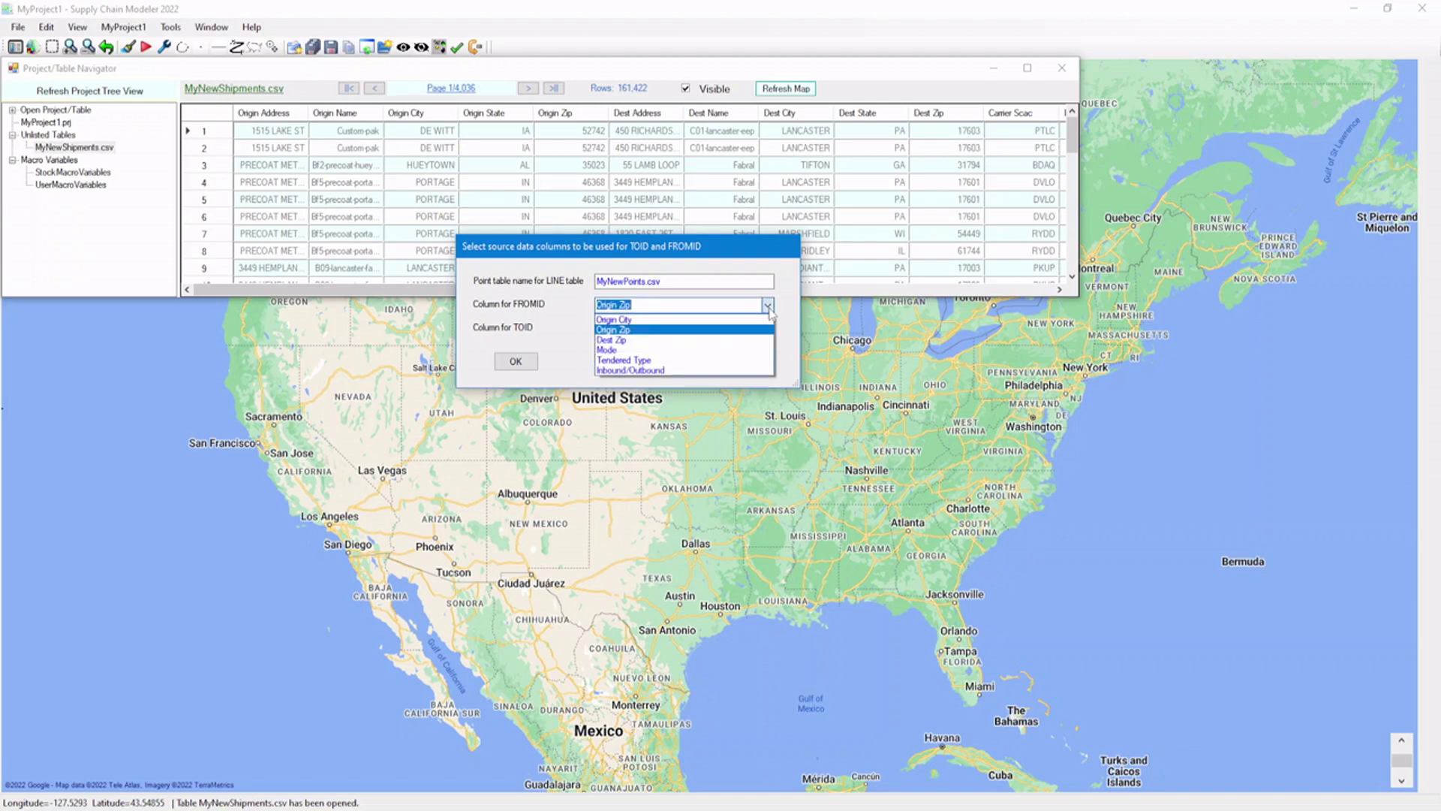
click(768, 306)
click(767, 329)
click(767, 328)
click(635, 307)
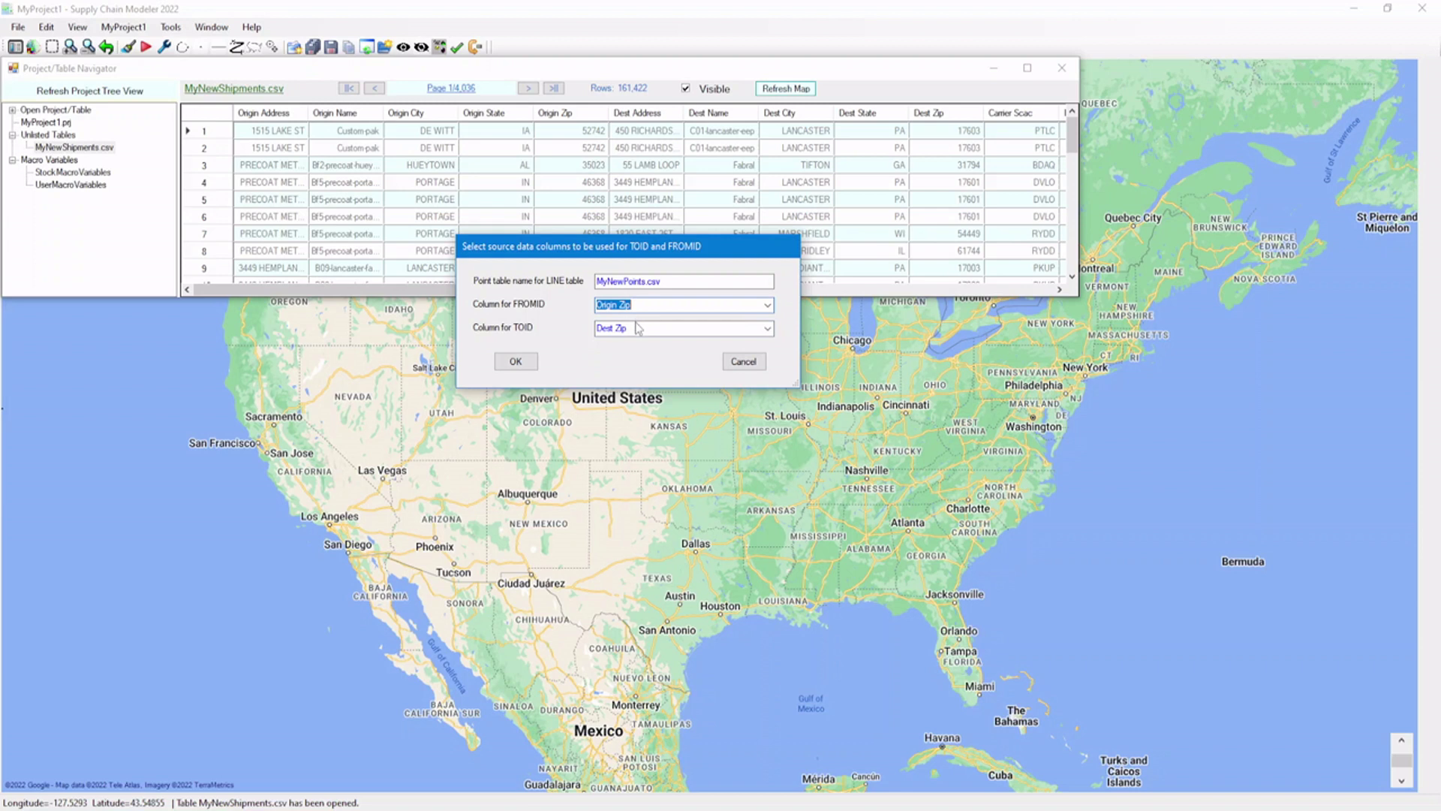
click(636, 326)
click(506, 363)
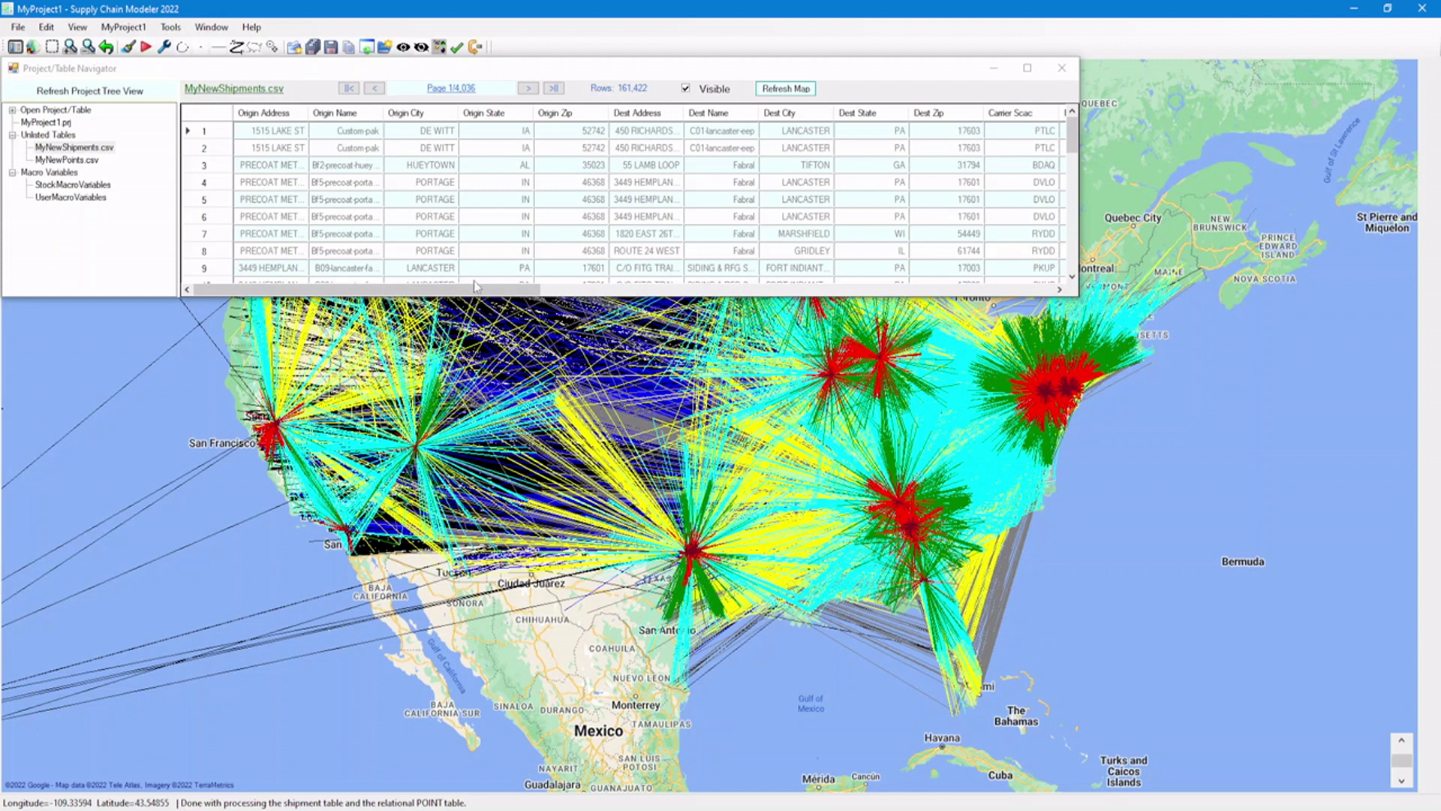
Review the FROMID, TOID, WEIGHT, DISTANCE and COLOR columns and map lanes for shipments 1–5
drag(484, 291, 999, 335)
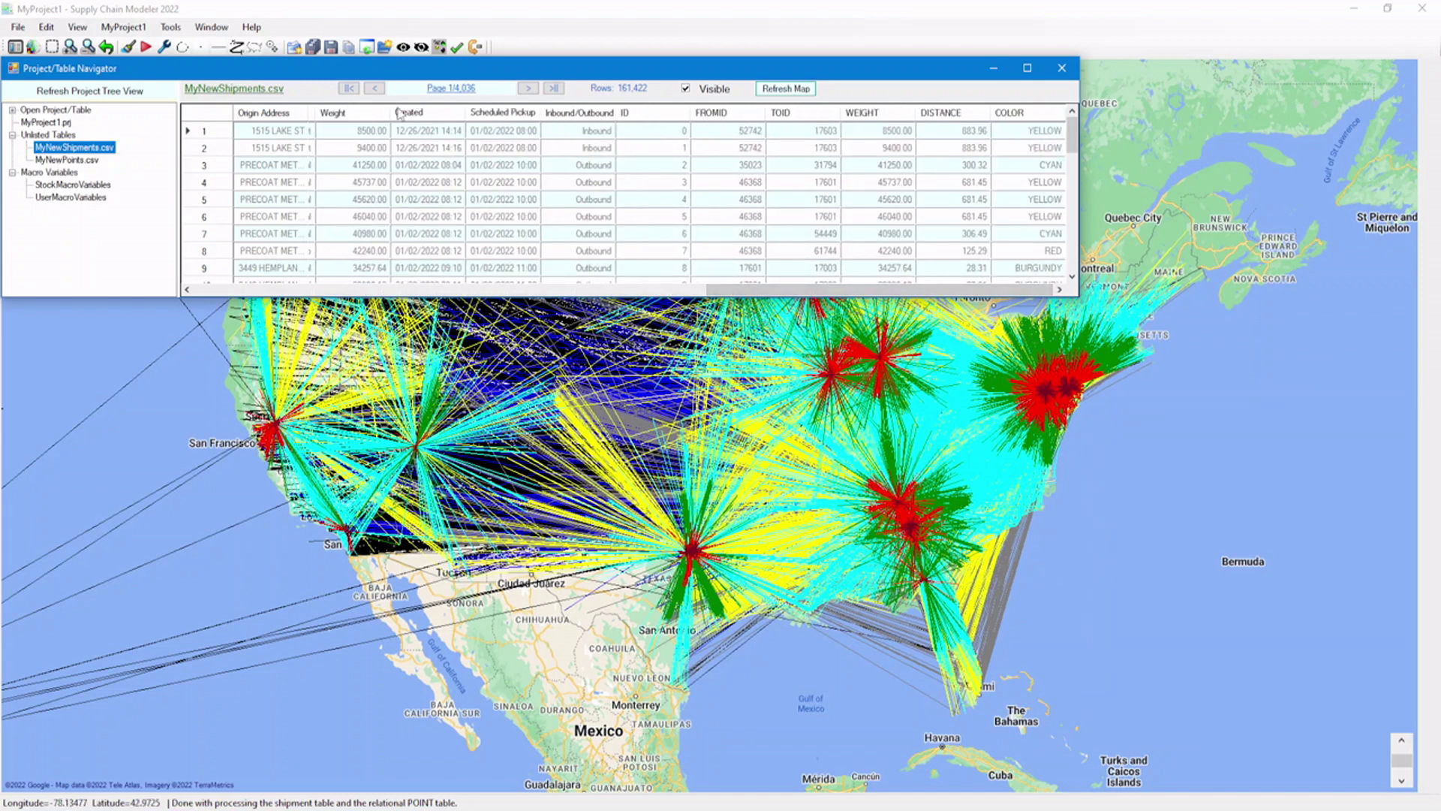
mouse_move(639, 117)
mouse_move(938, 121)
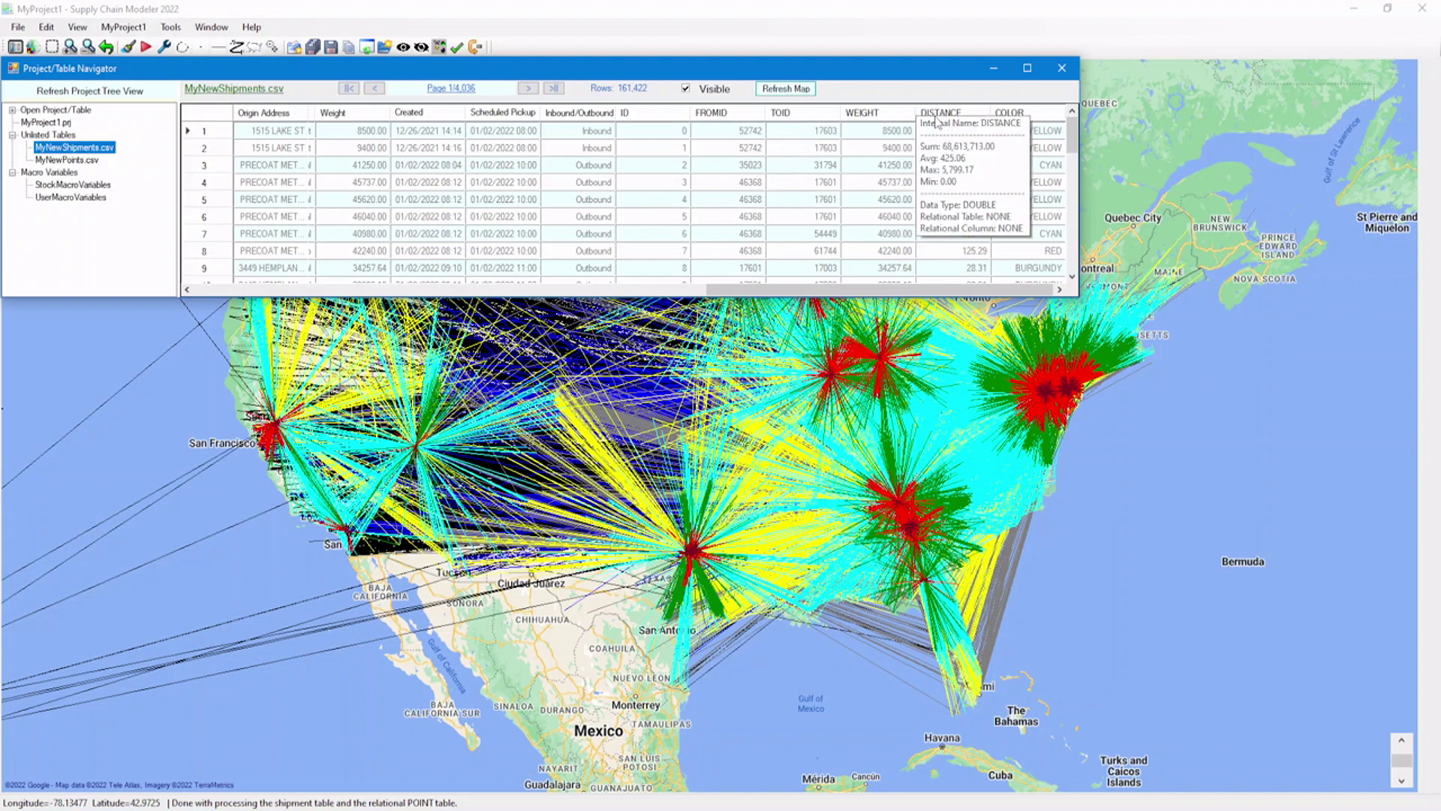
mouse_move(1011, 126)
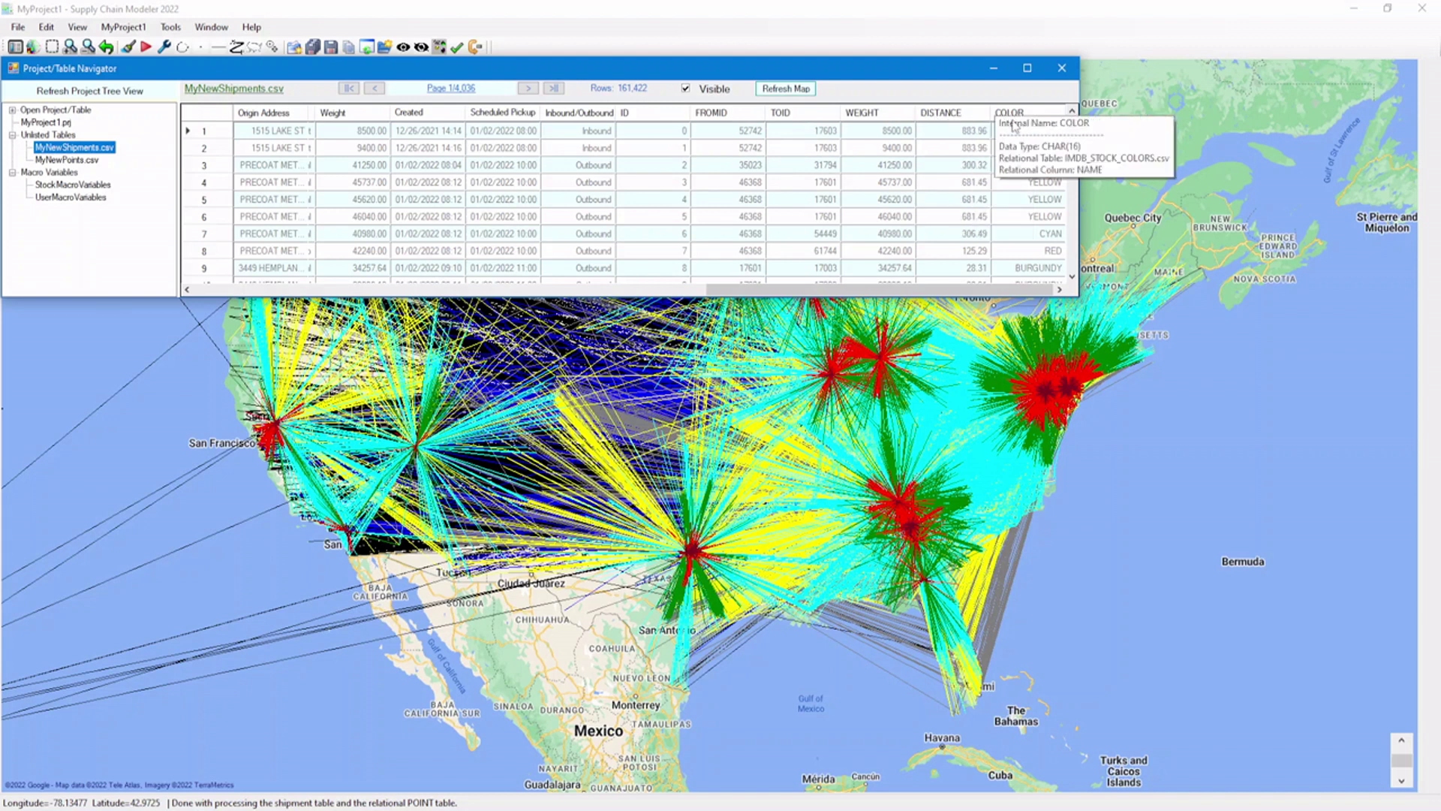
click(1015, 134)
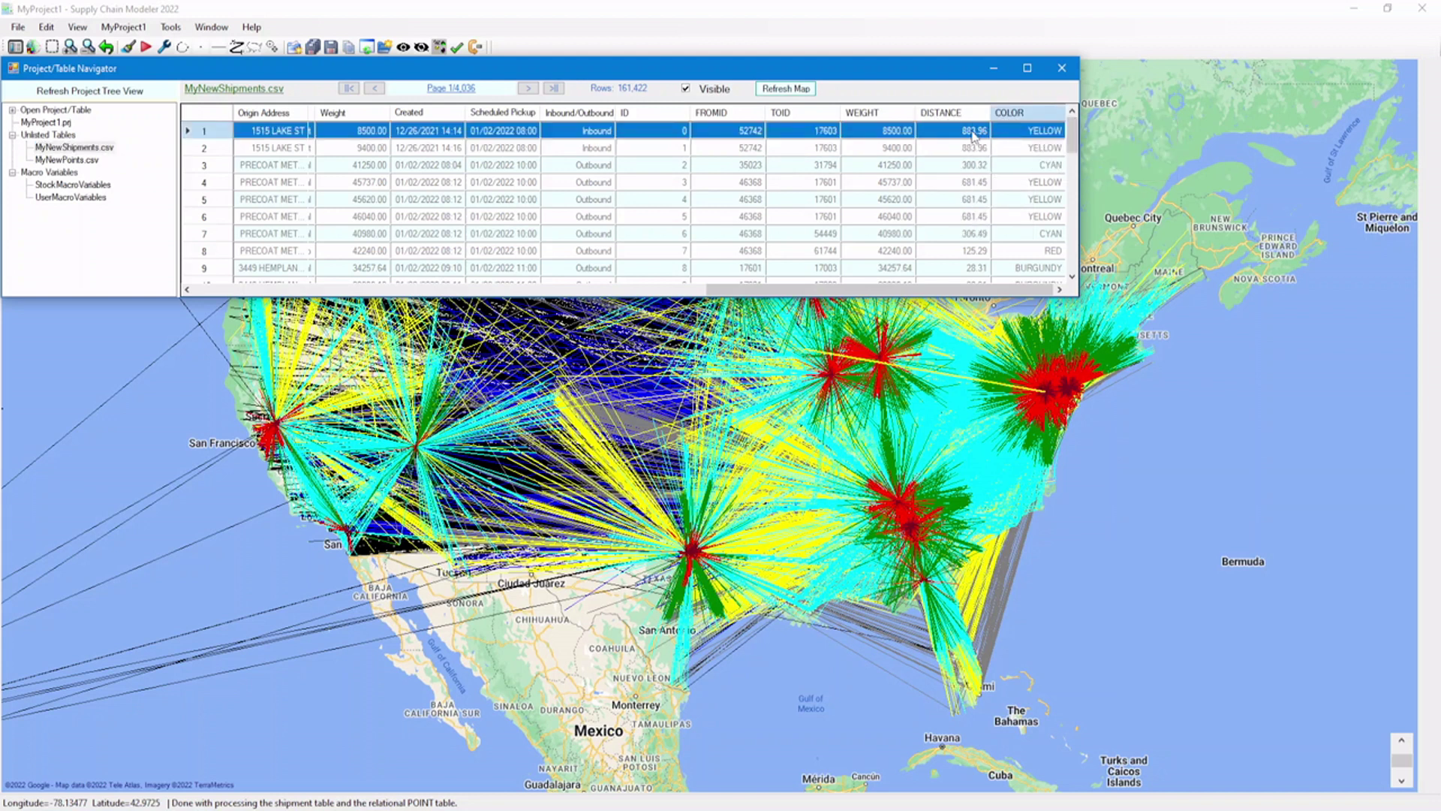
click(1015, 149)
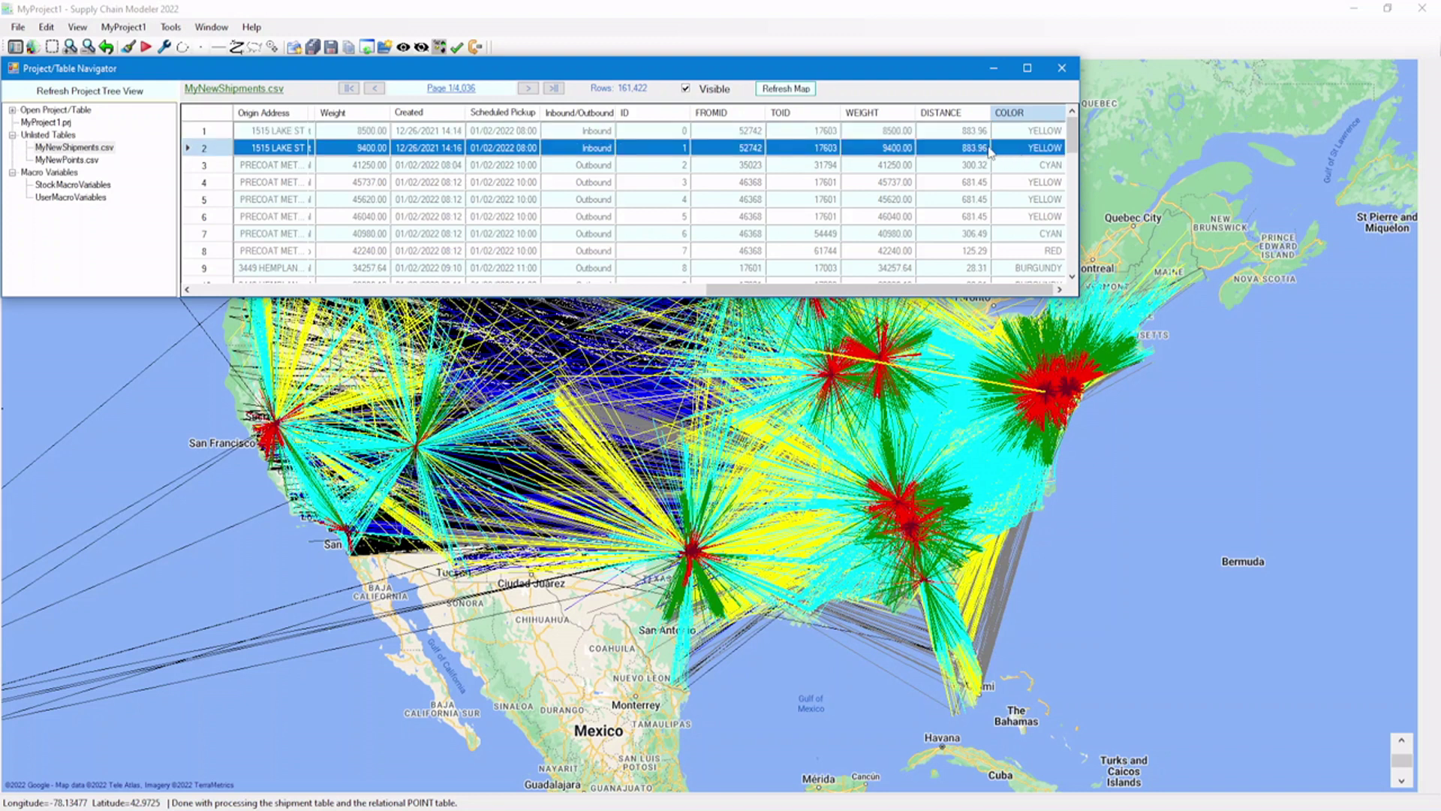
click(1019, 166)
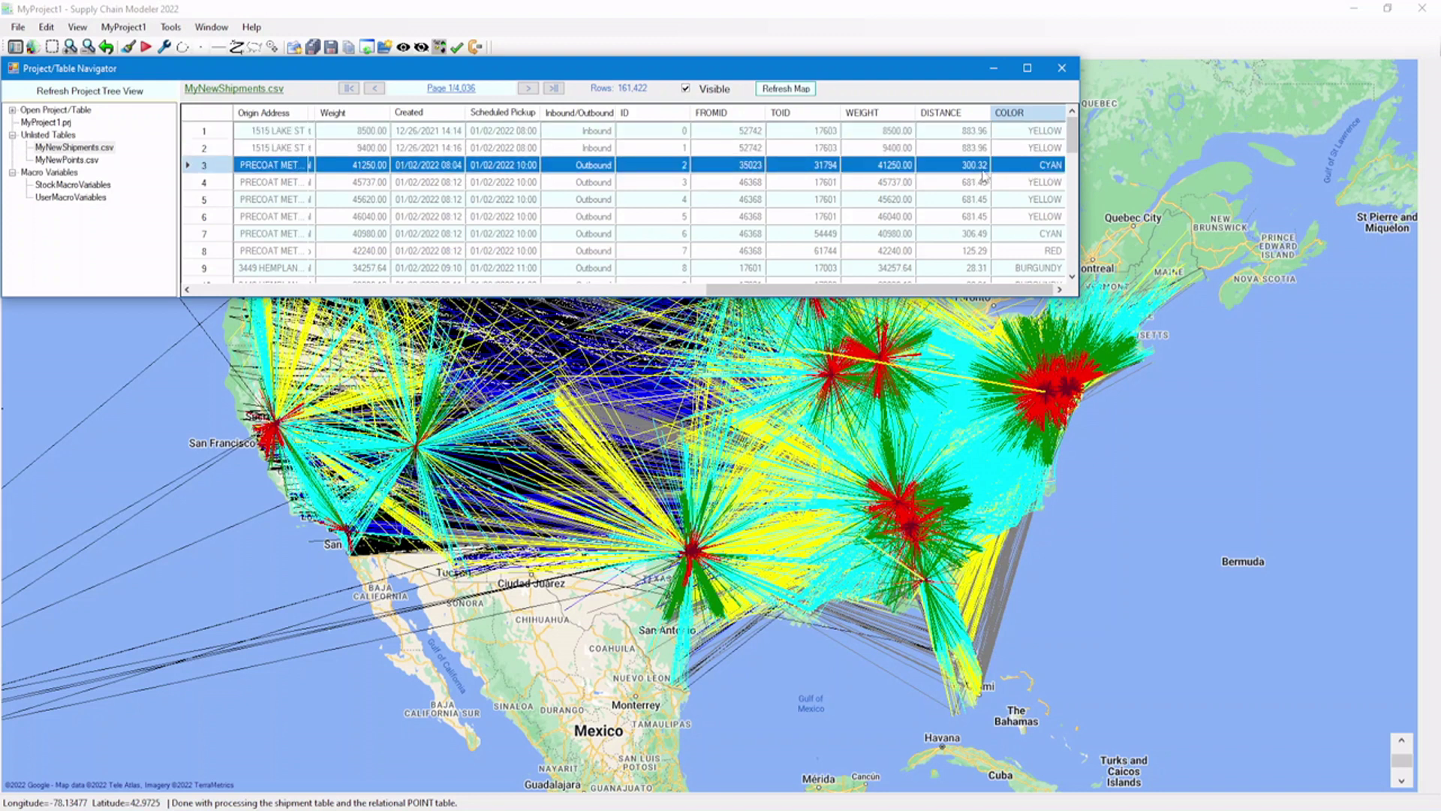
click(1032, 184)
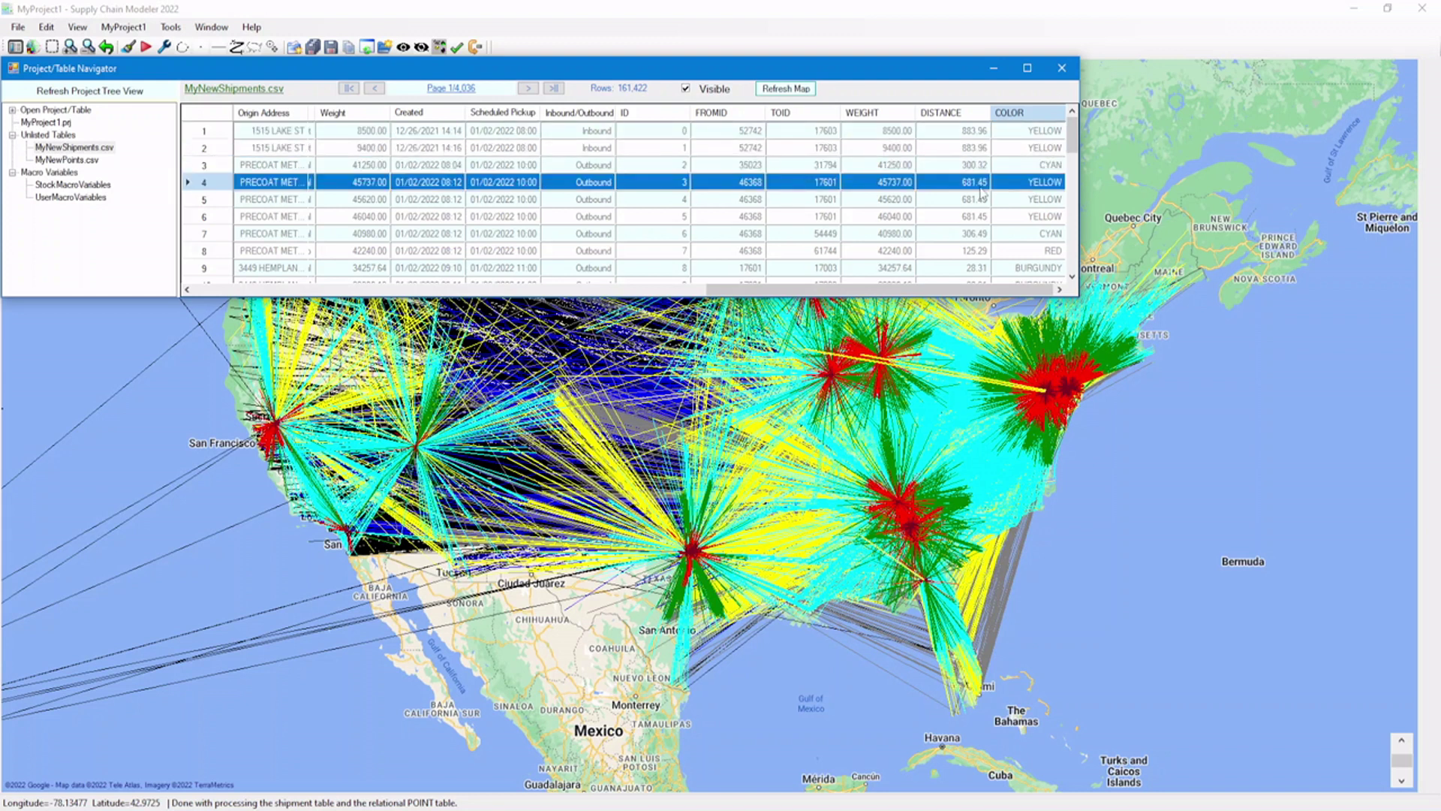
click(1034, 201)
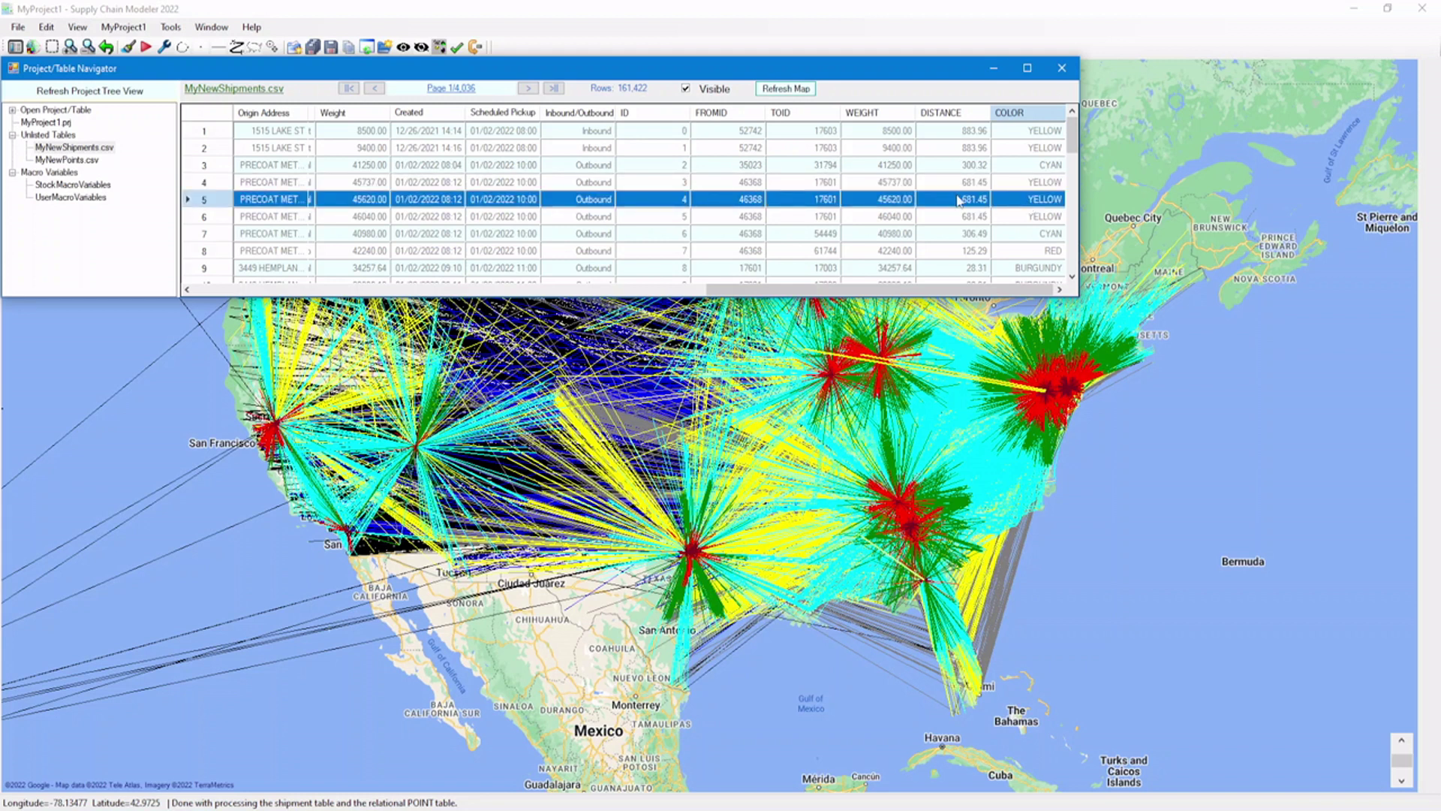
click(993, 68)
click(15, 48)
Post a WEEK-grouped shipping volume trend chart to Dashboard Chart1
click(16, 48)
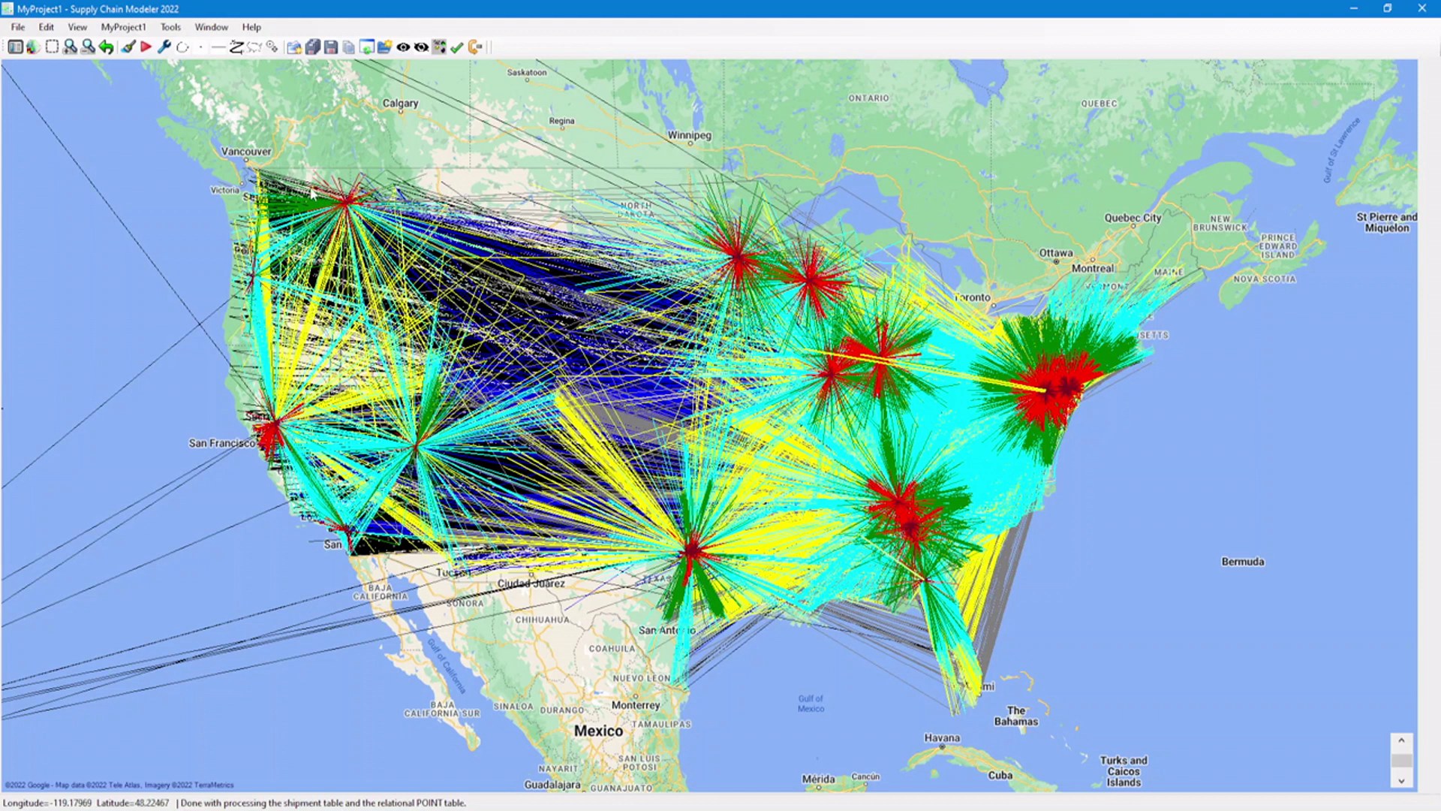
click(119, 29)
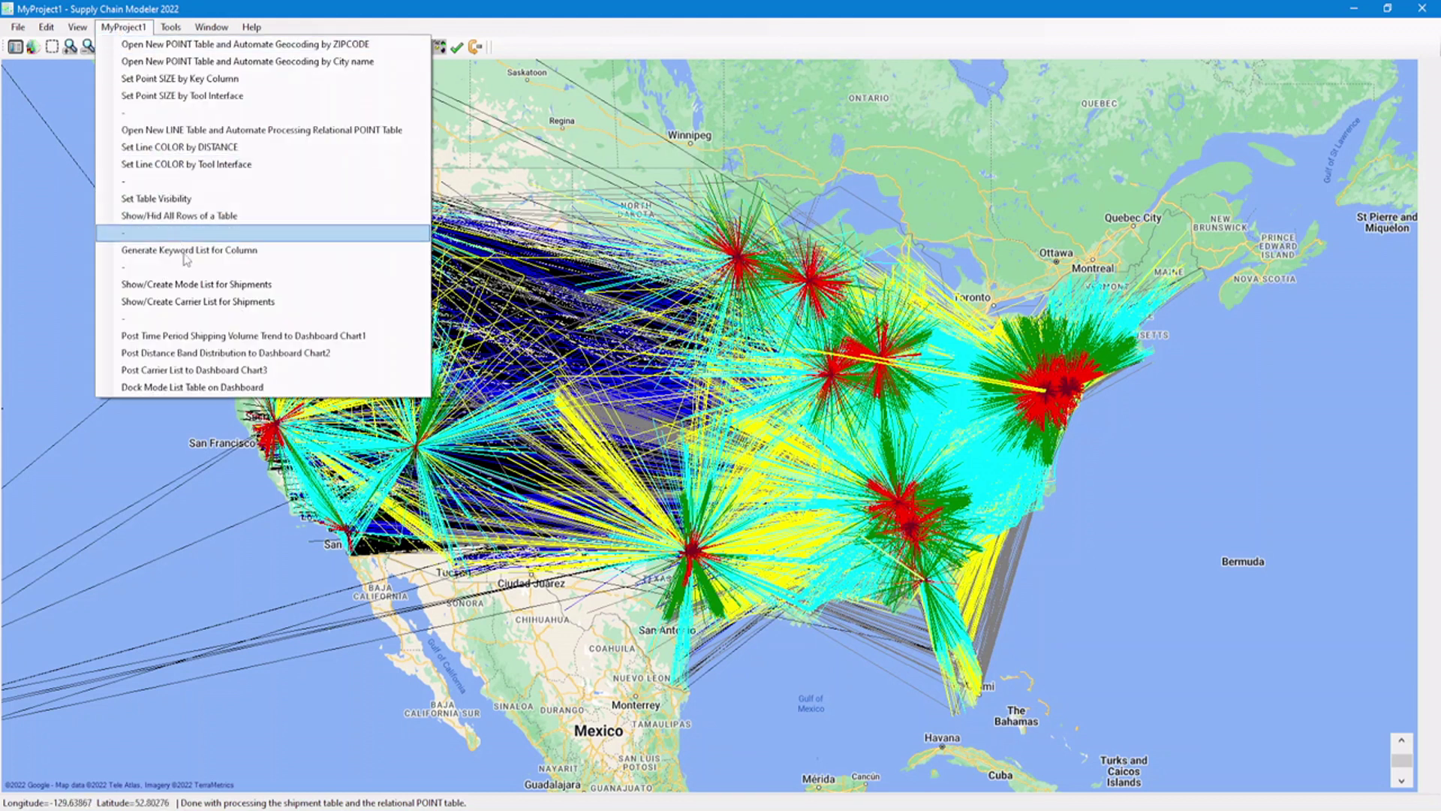
click(237, 337)
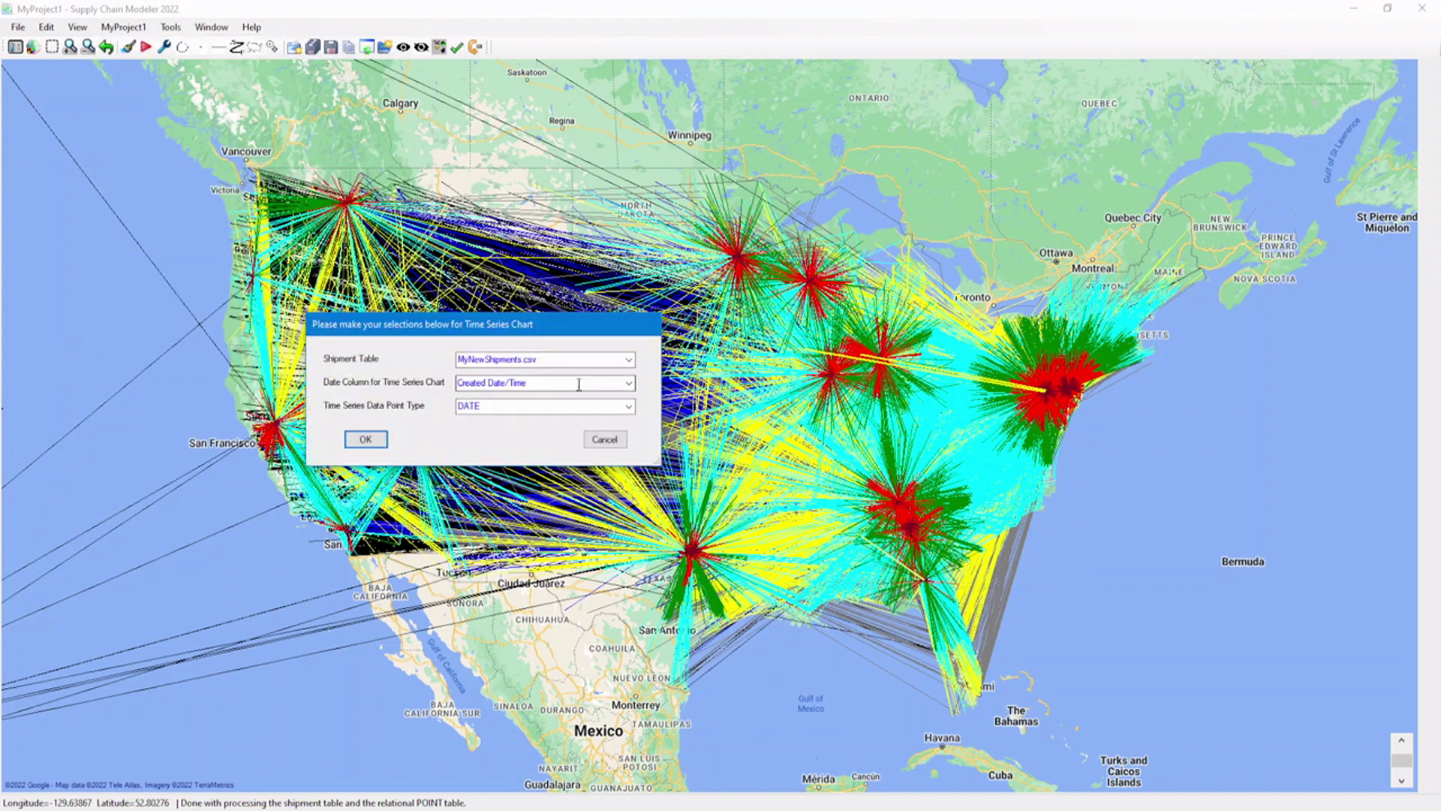
click(629, 406)
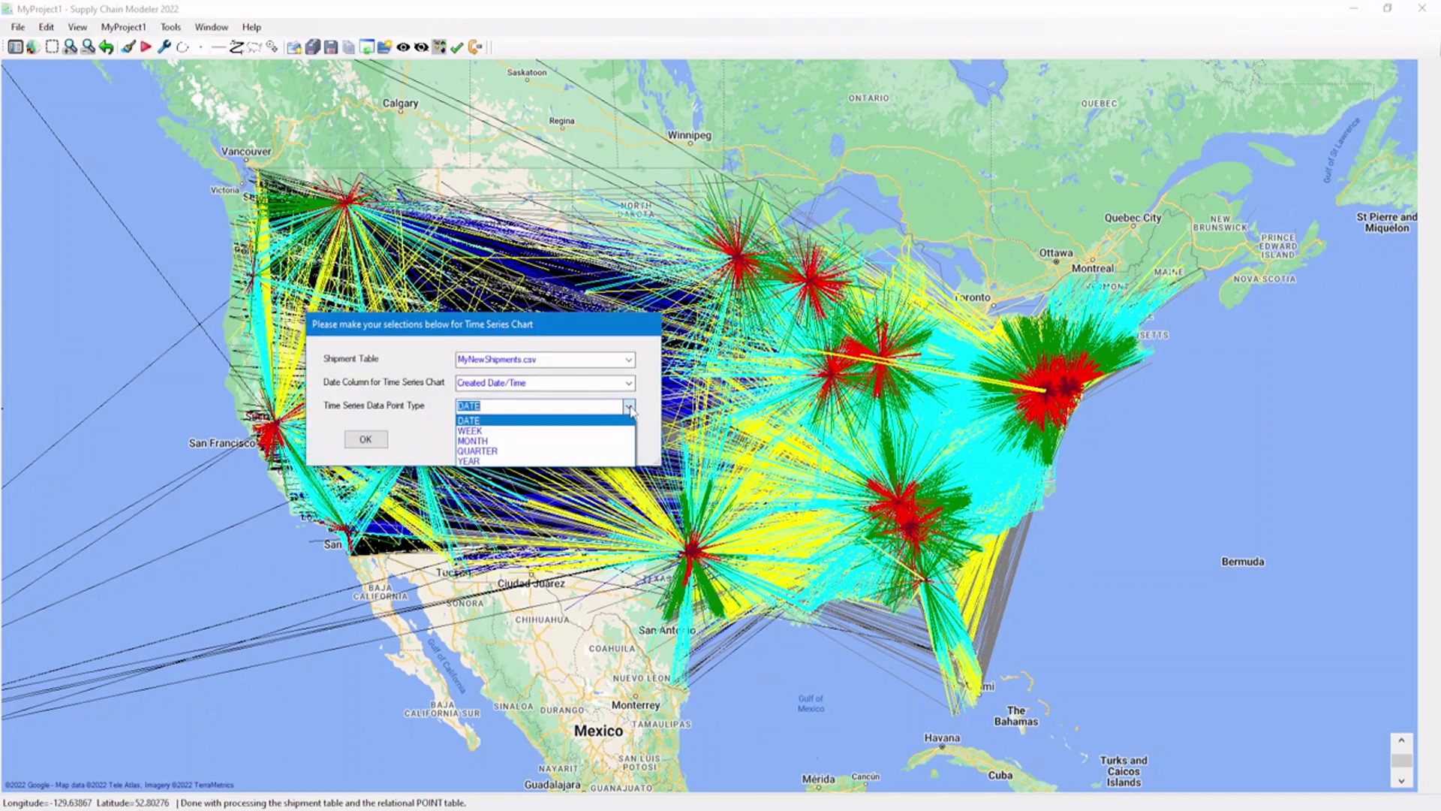
click(590, 431)
click(366, 439)
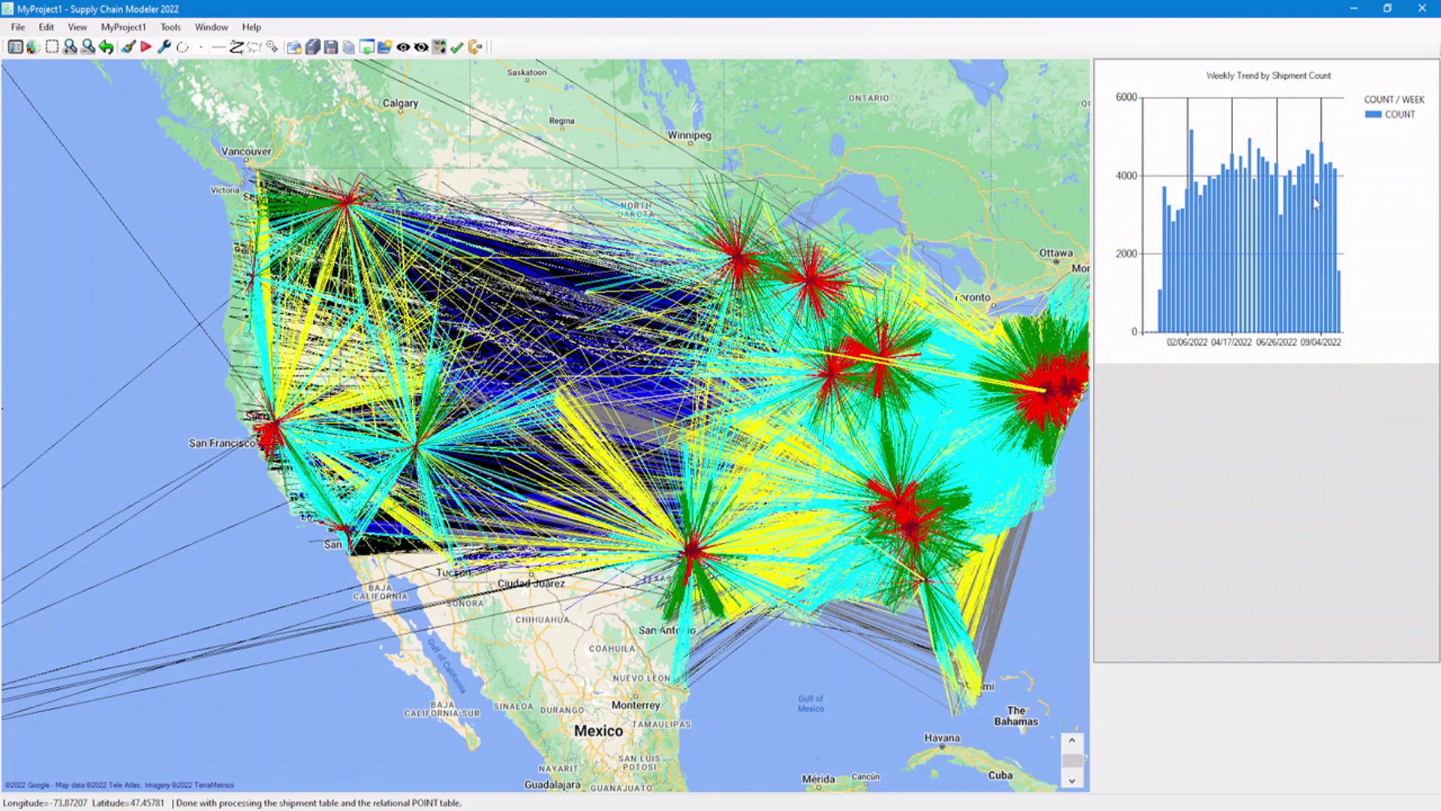
Open WeeklyShipmentCount.csv and check the 12/05/2021 week to map its lanes
click(15, 47)
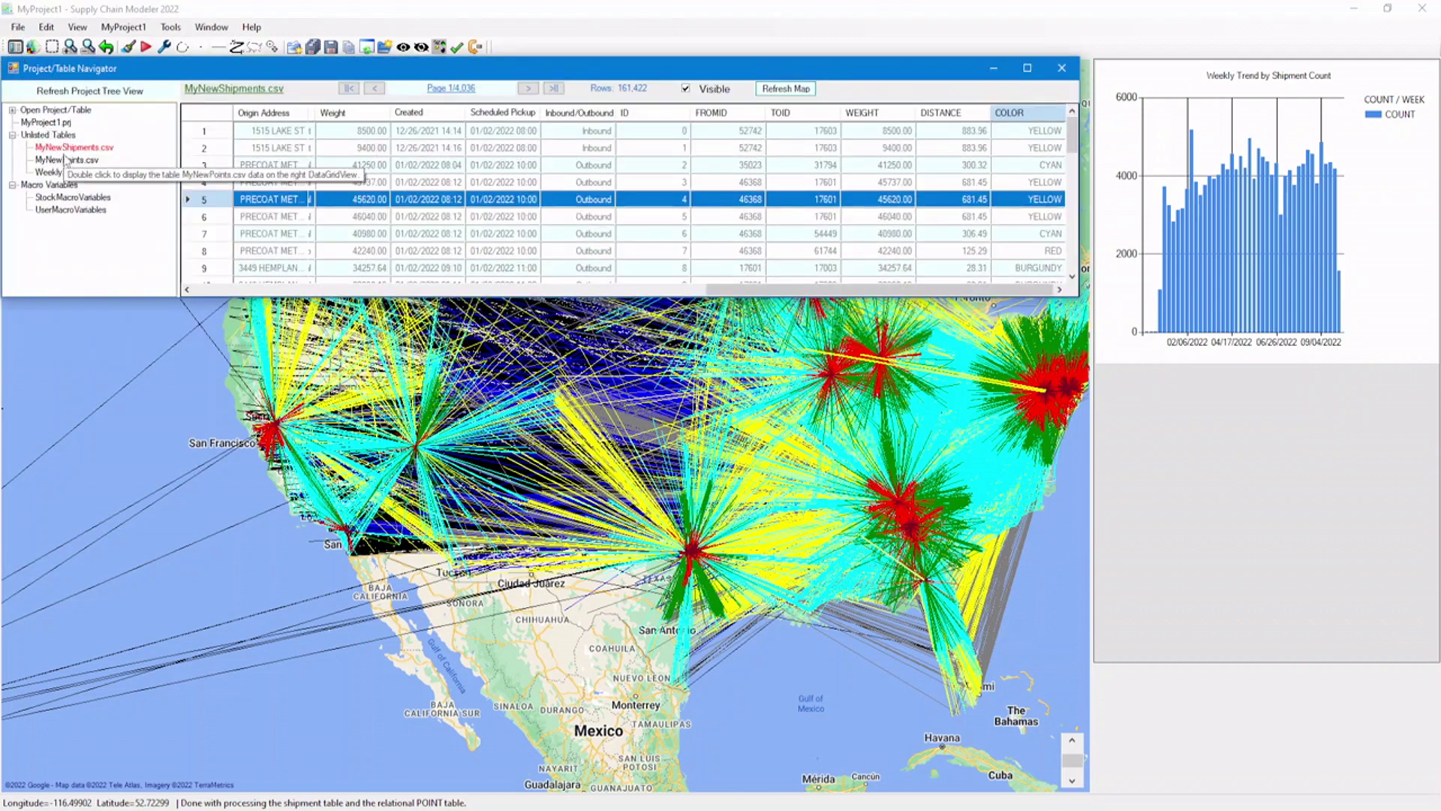
double_click(68, 172)
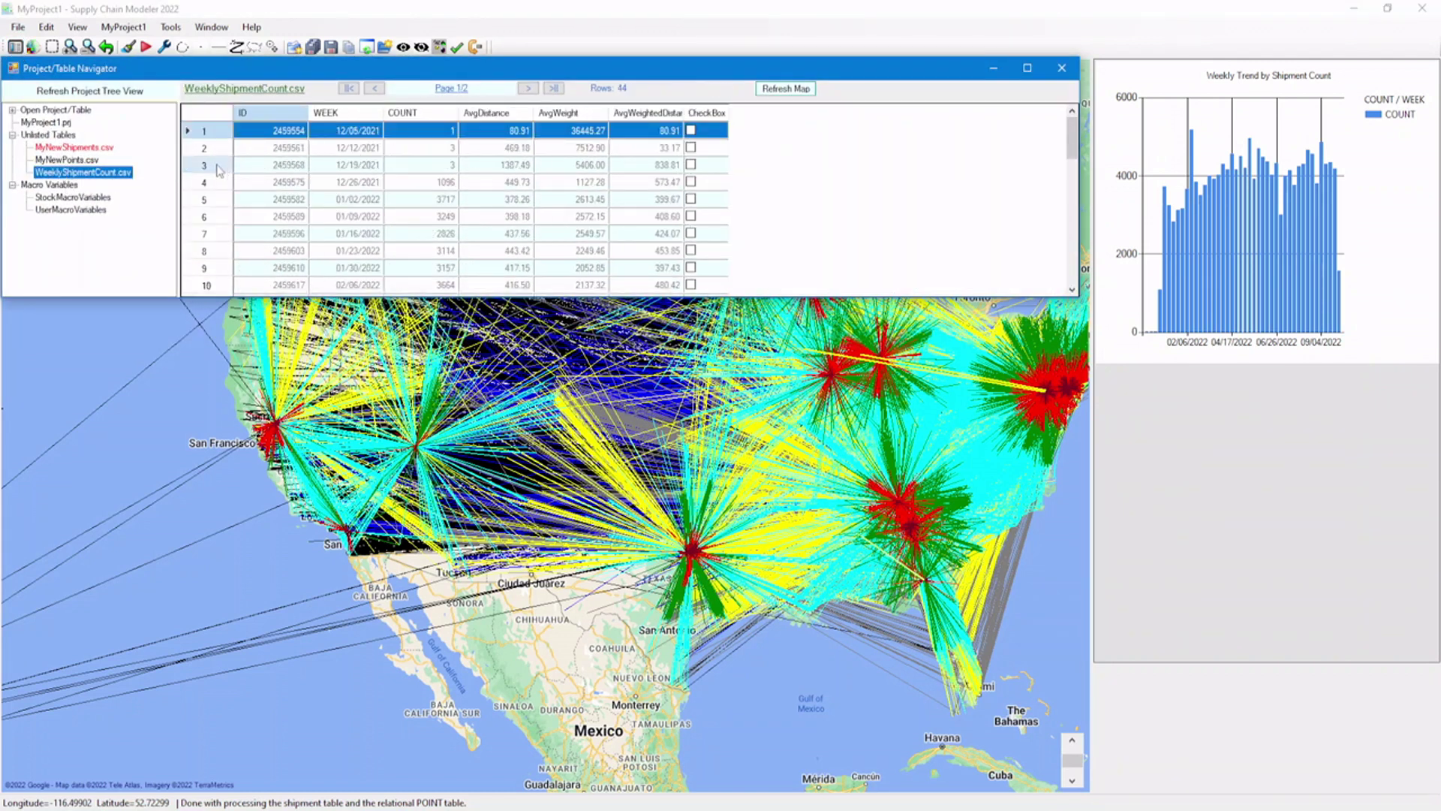
click(189, 135)
click(188, 134)
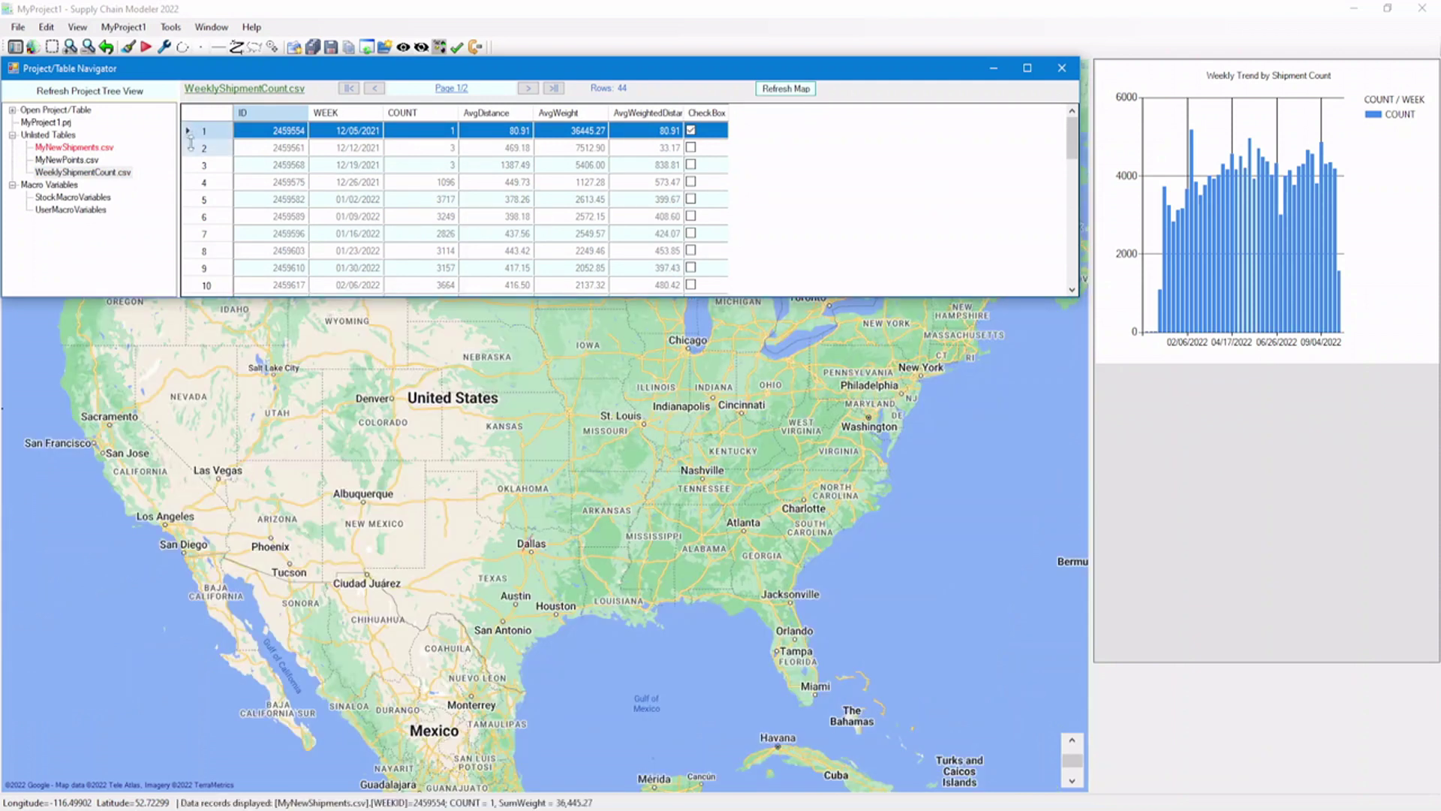
Check the weeks 12/12/2021 through 01/30/2022 to add their lanes to the map
click(193, 148)
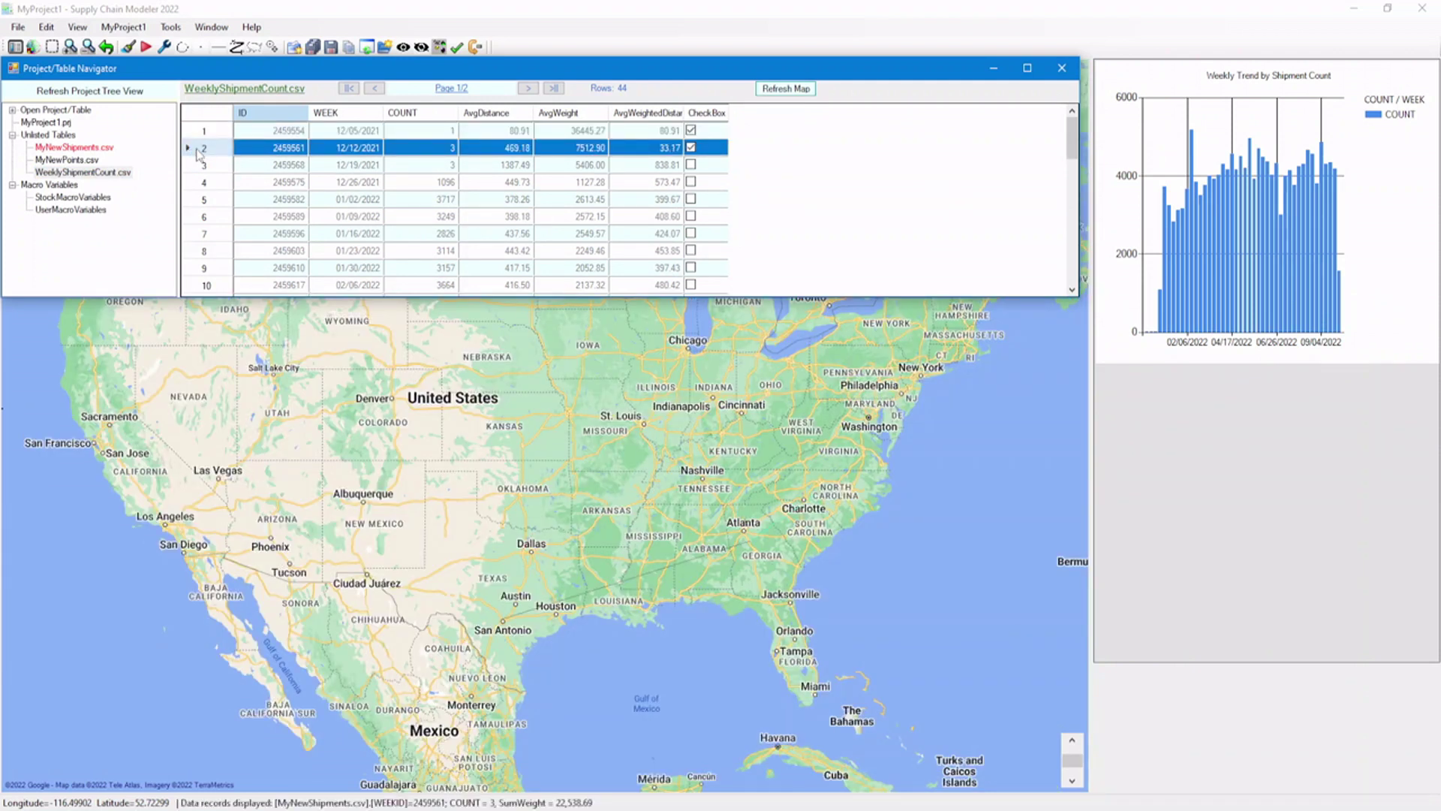
click(197, 165)
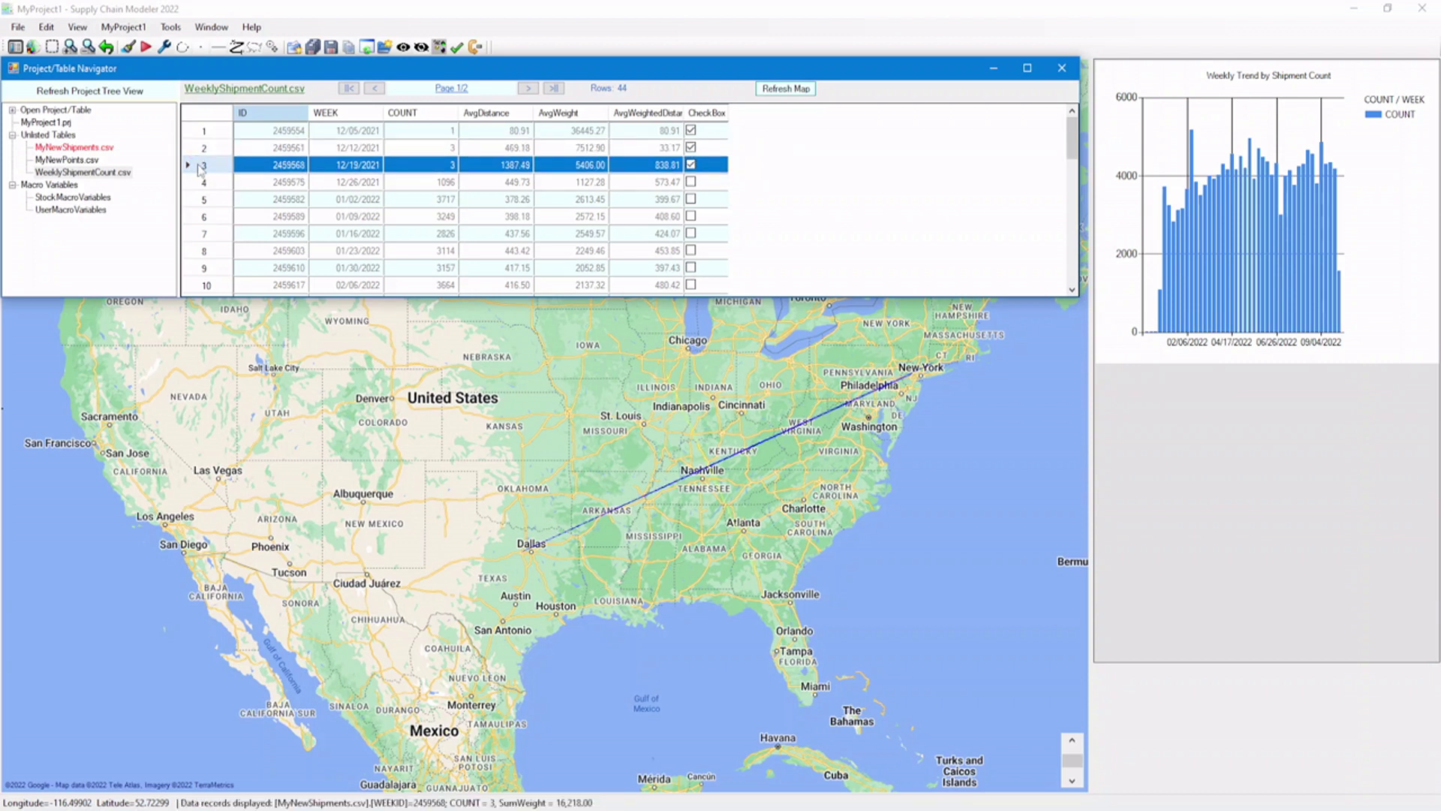
click(195, 182)
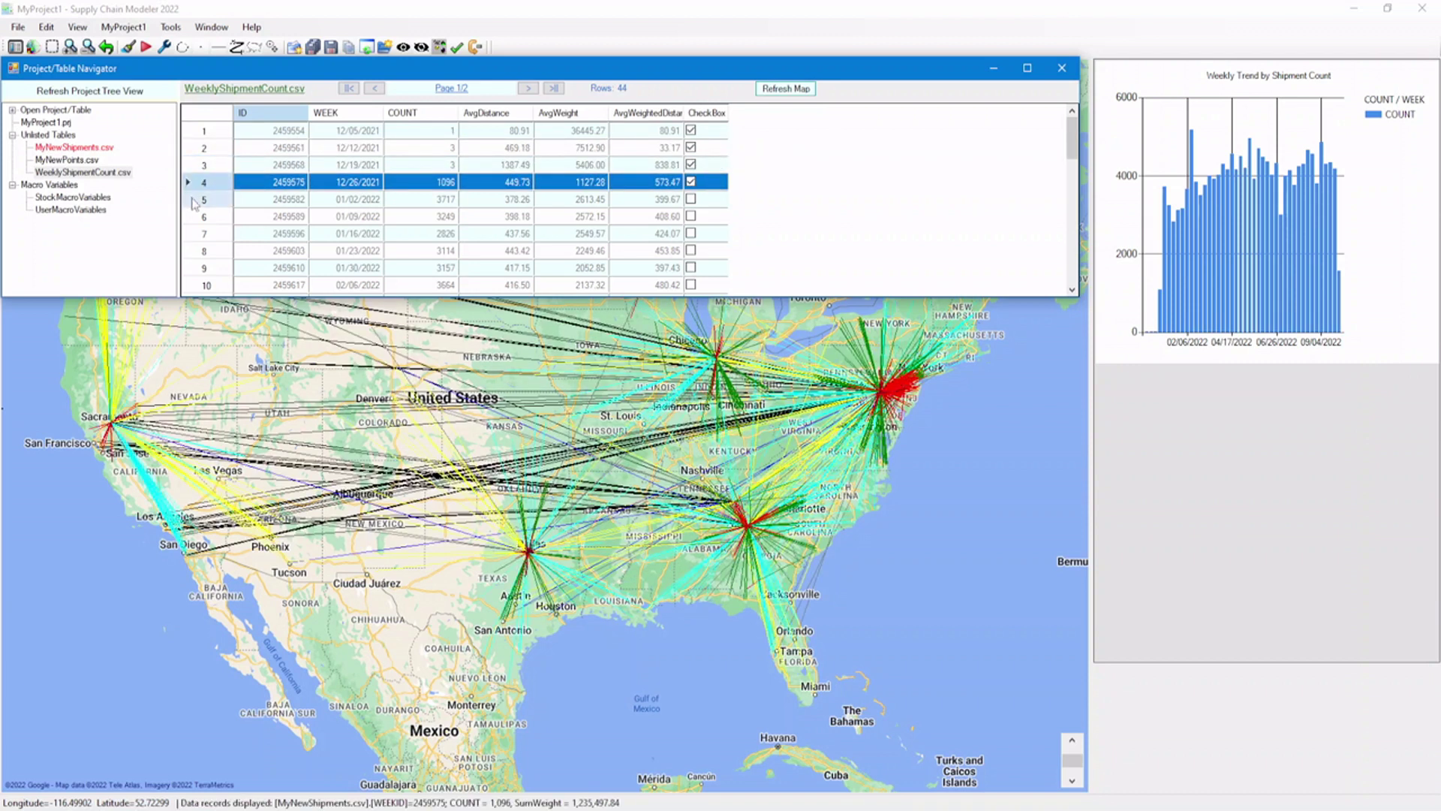
click(192, 199)
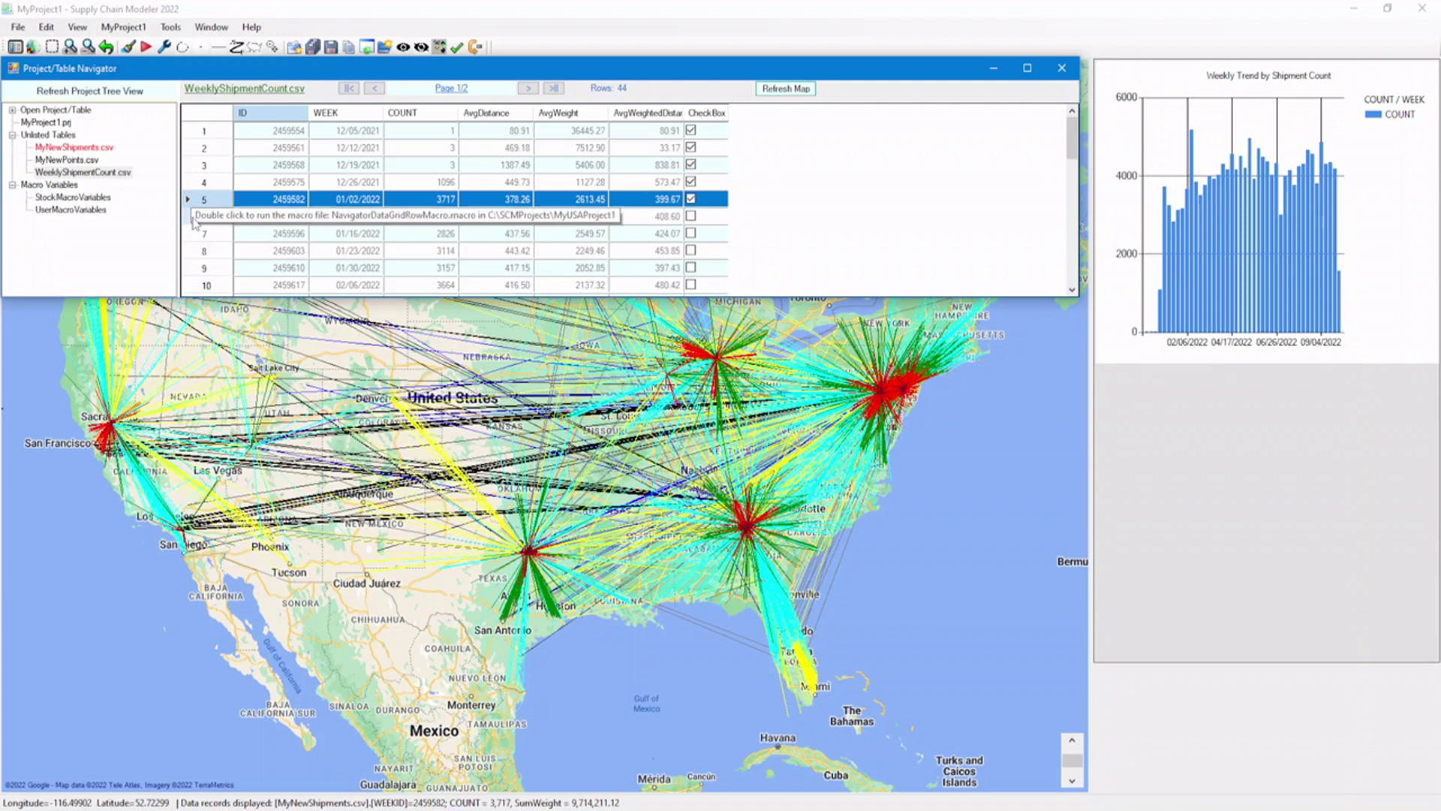
click(192, 218)
click(195, 219)
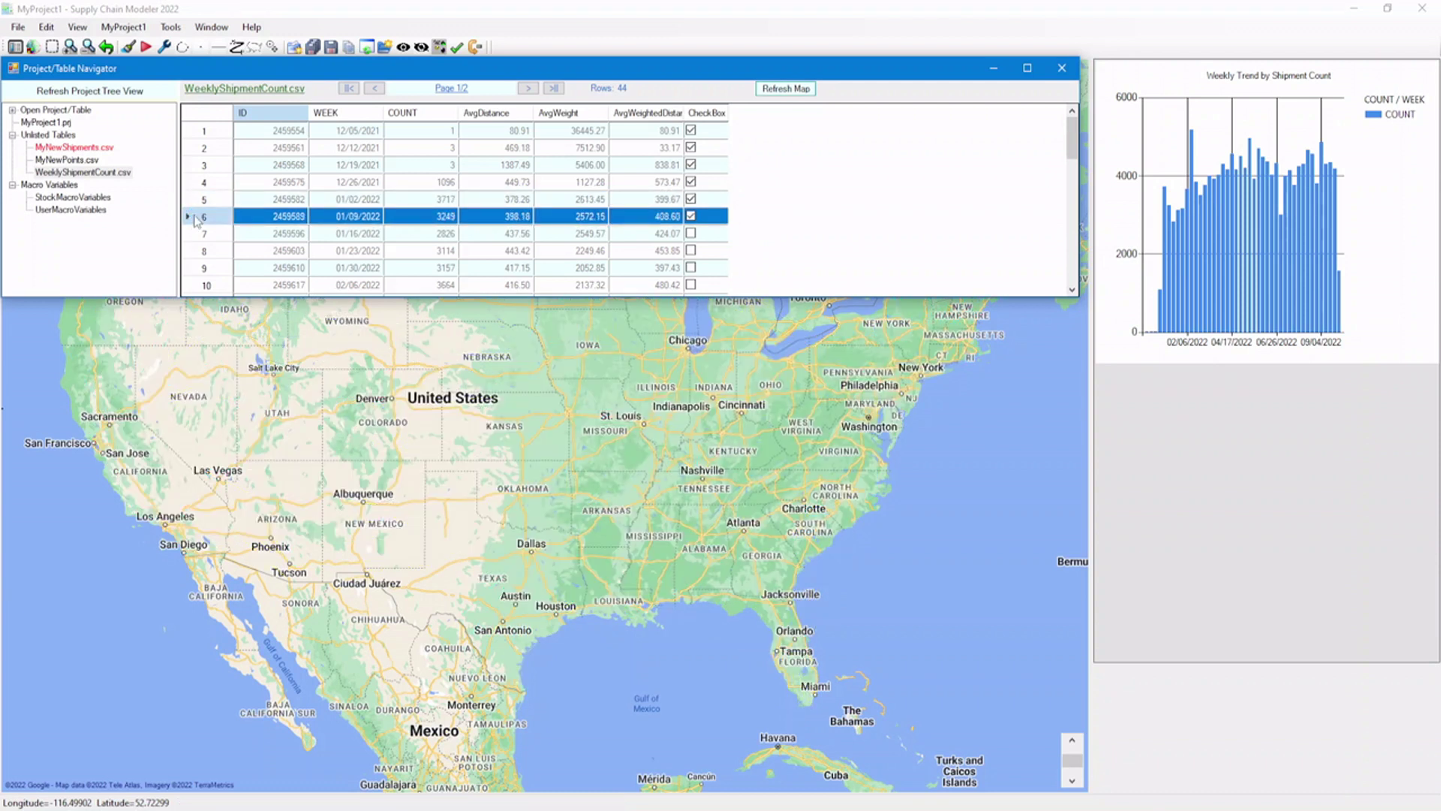
click(202, 237)
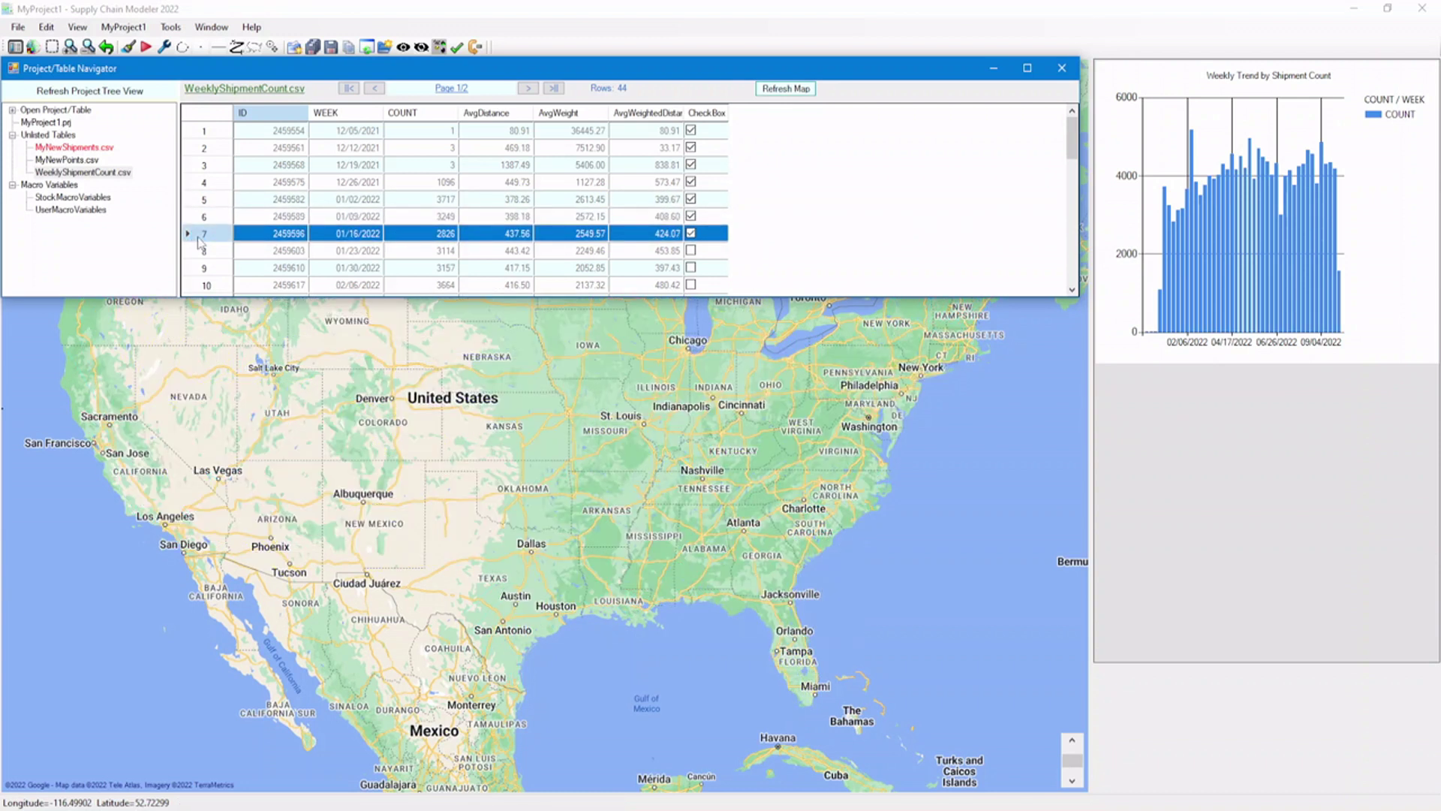
click(199, 252)
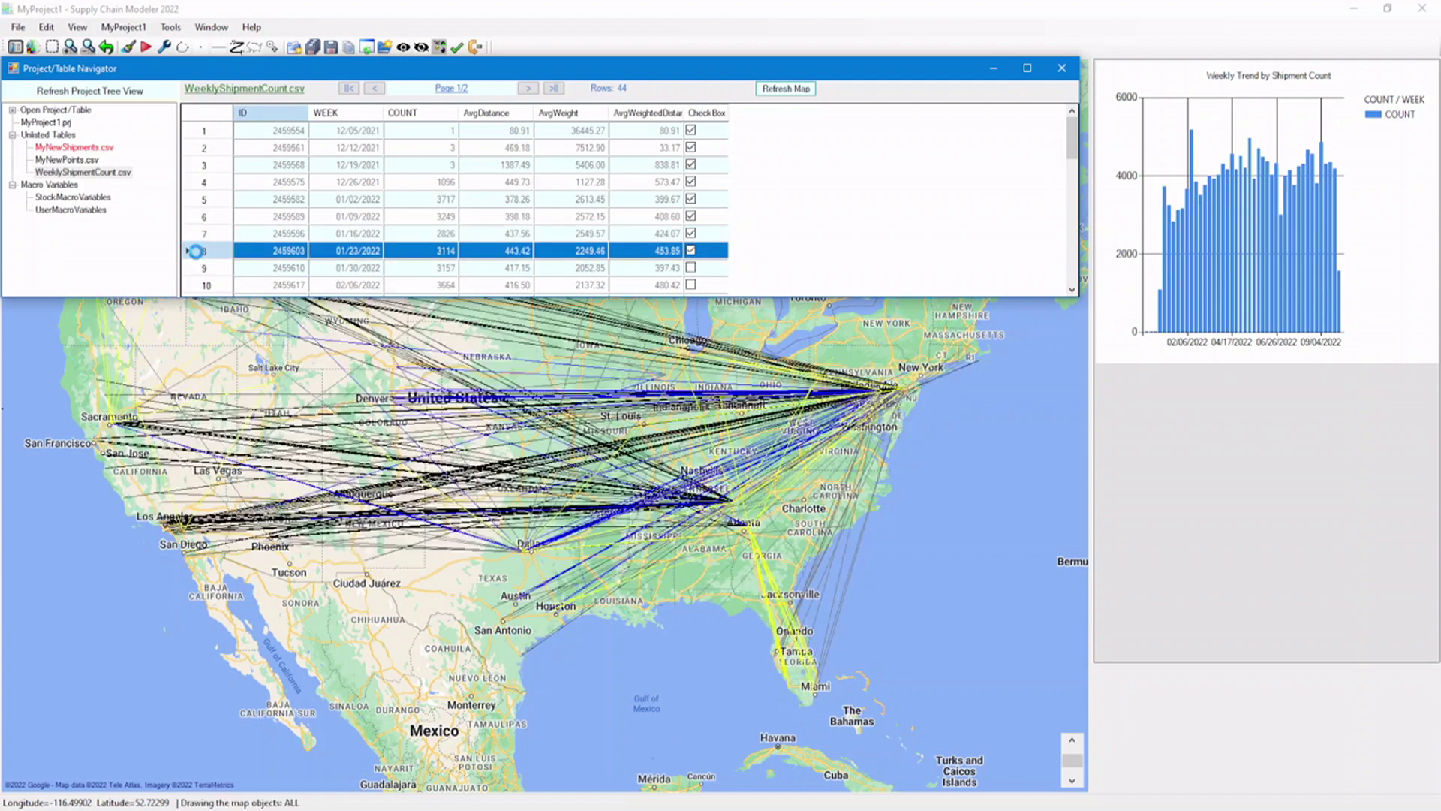
click(198, 269)
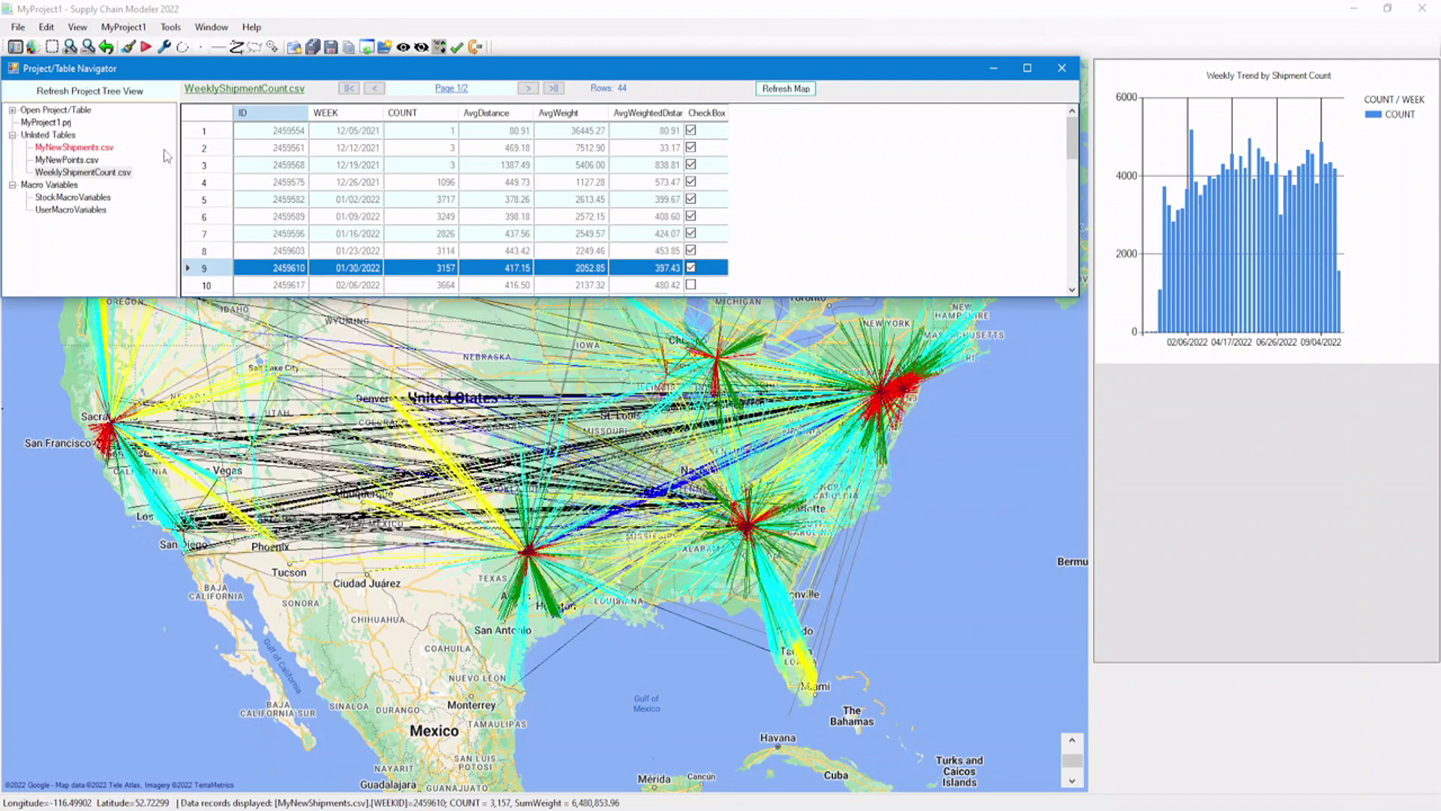
Post a MONTH-grouped shipping volume trend chart to Dashboard Chart1
click(123, 30)
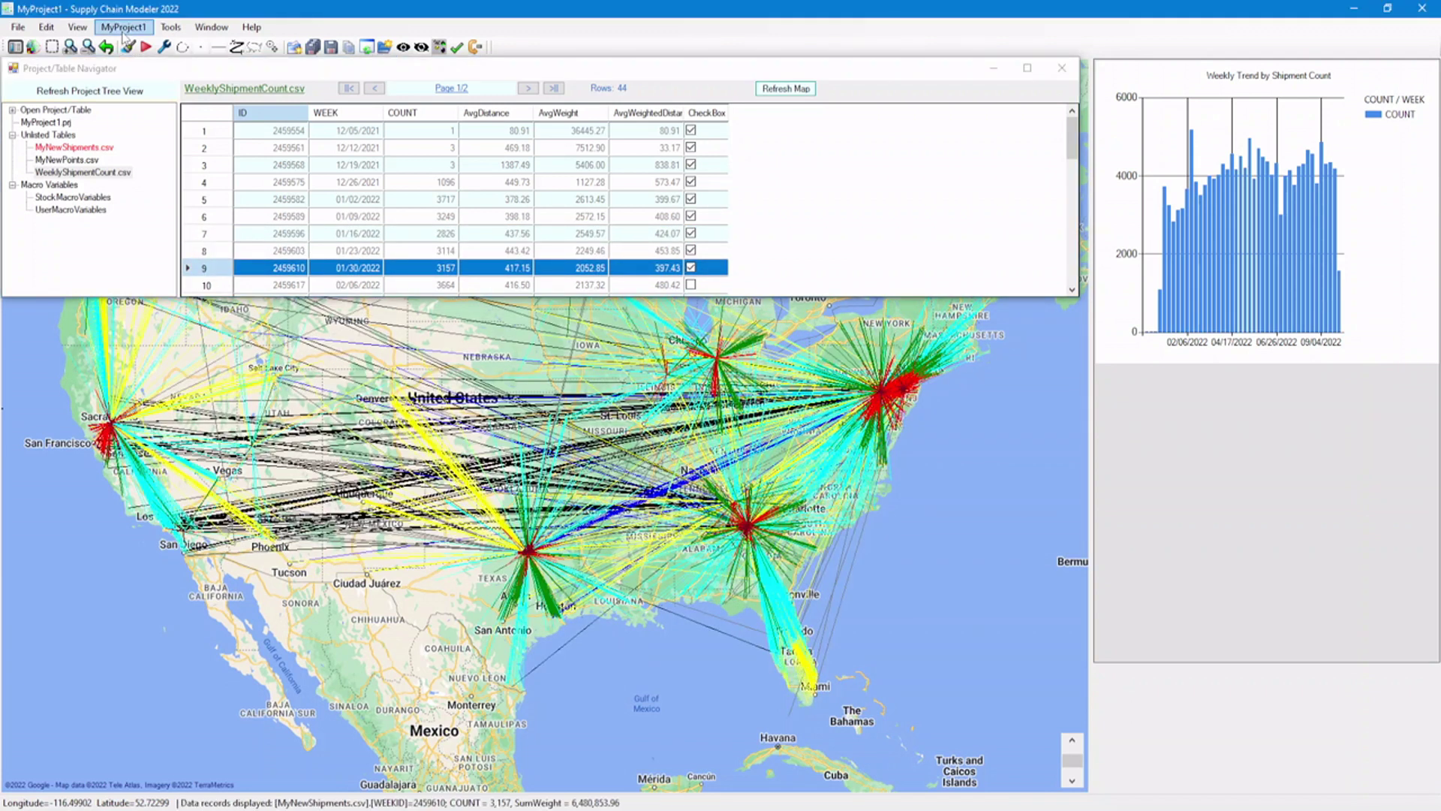
click(124, 30)
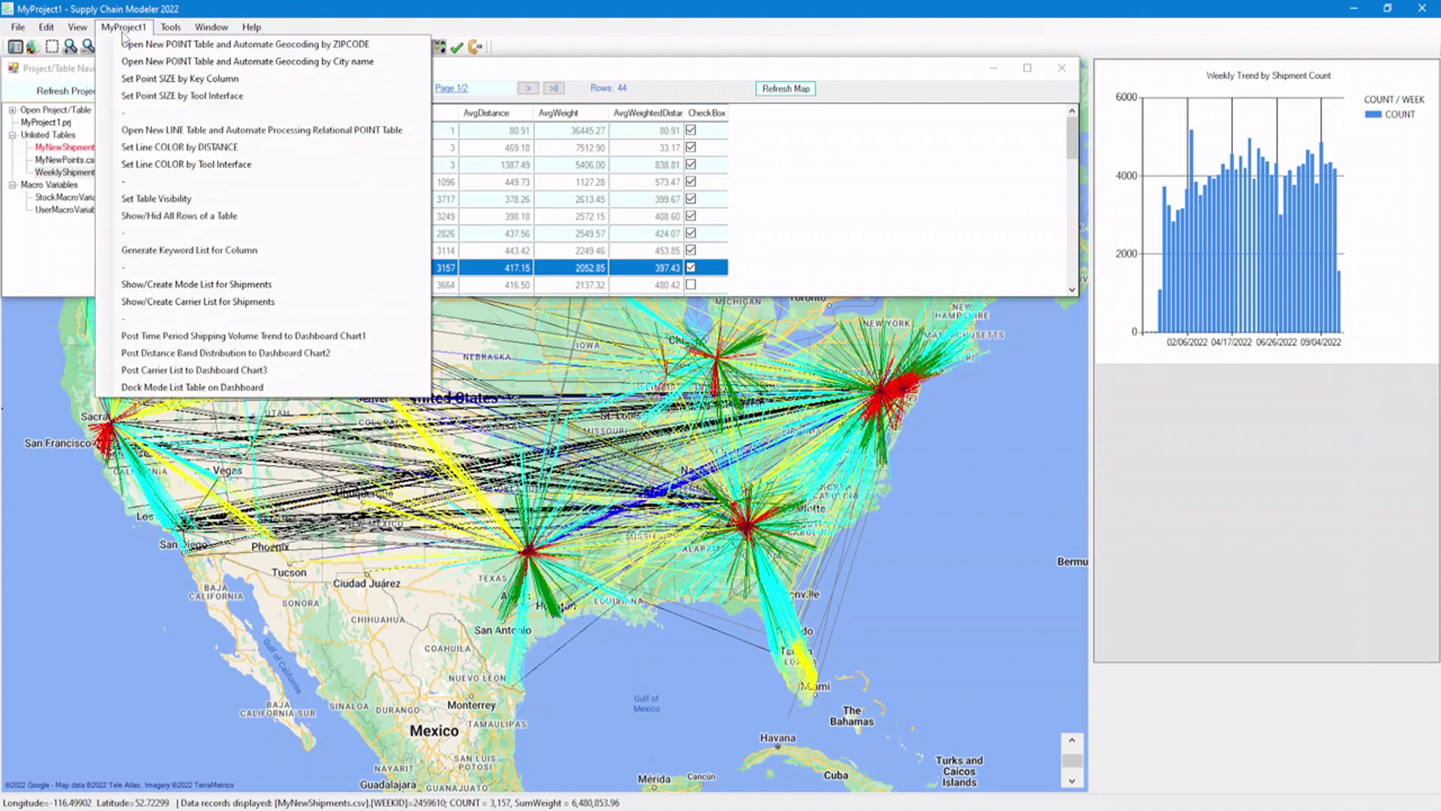
click(227, 337)
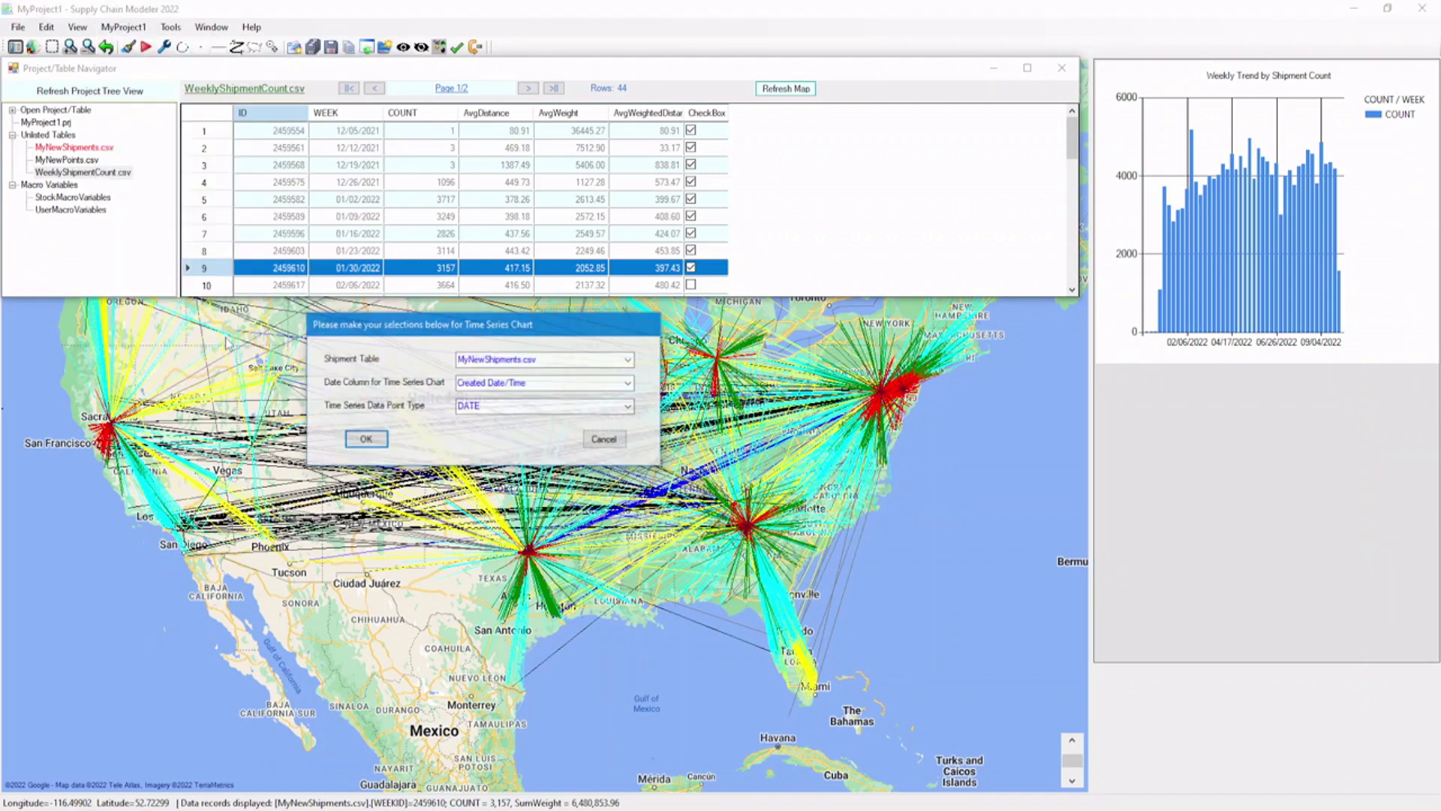
click(628, 406)
click(559, 448)
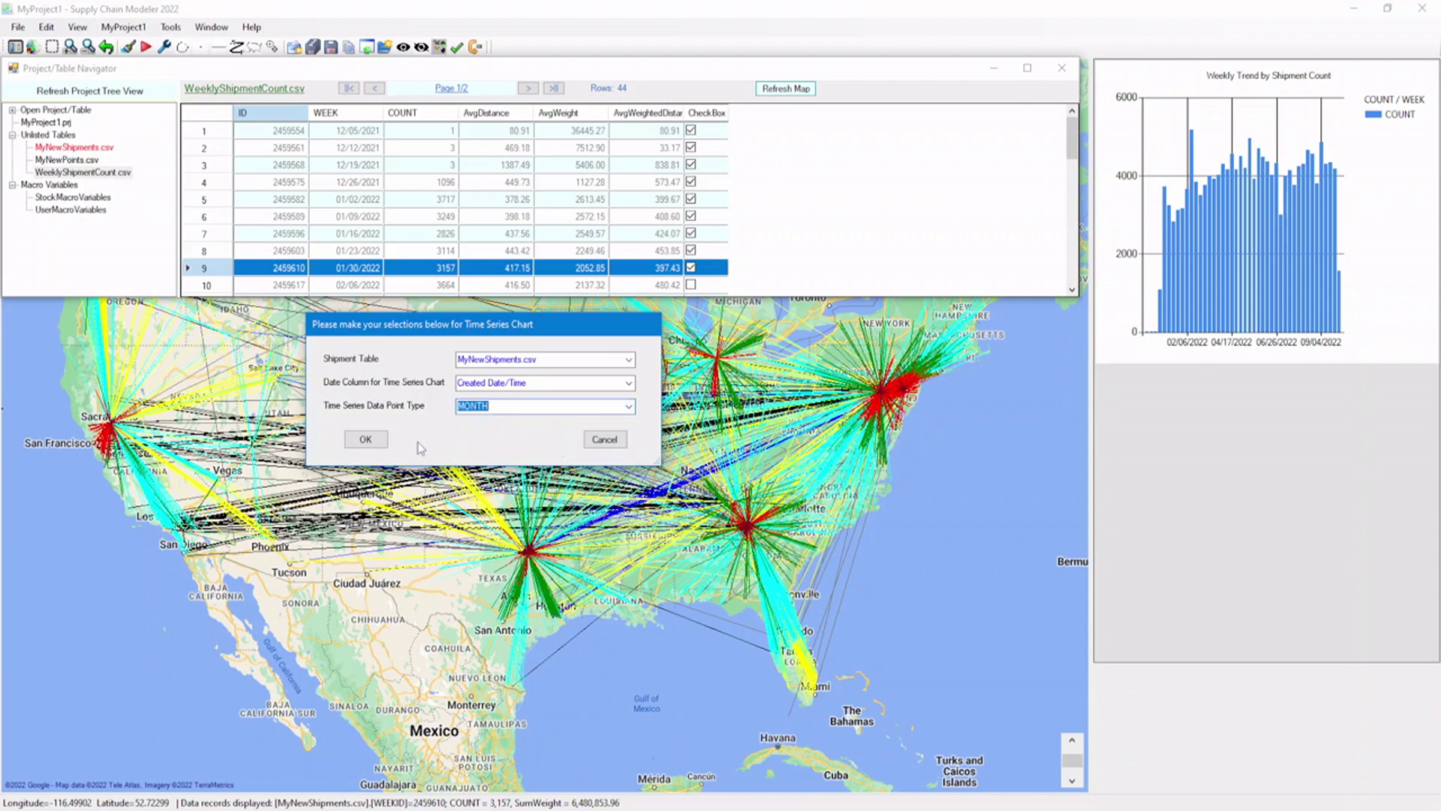
click(370, 440)
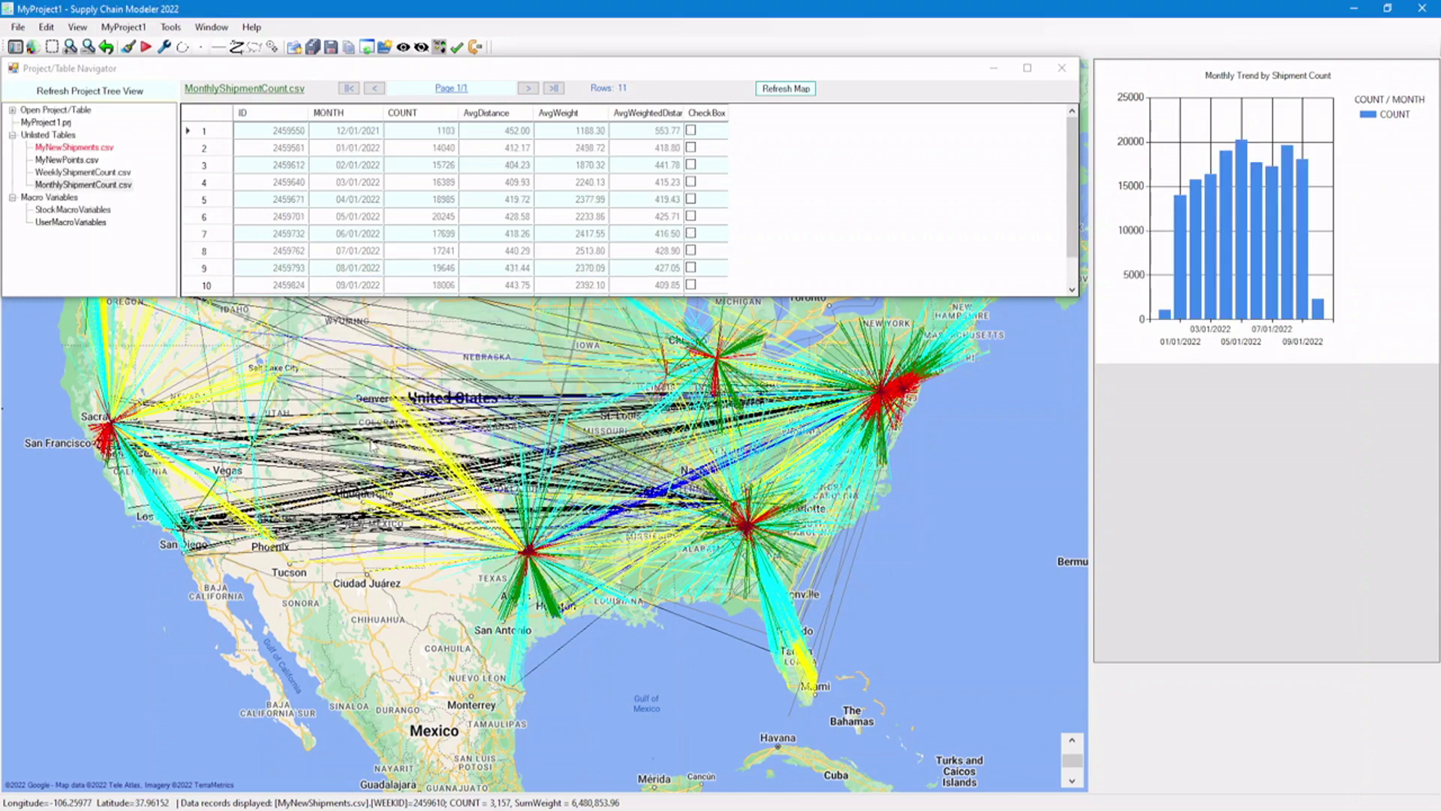
Check the January–April 2022 rows in MonthlyShipmentCount.csv to map their shipments
click(197, 135)
click(198, 149)
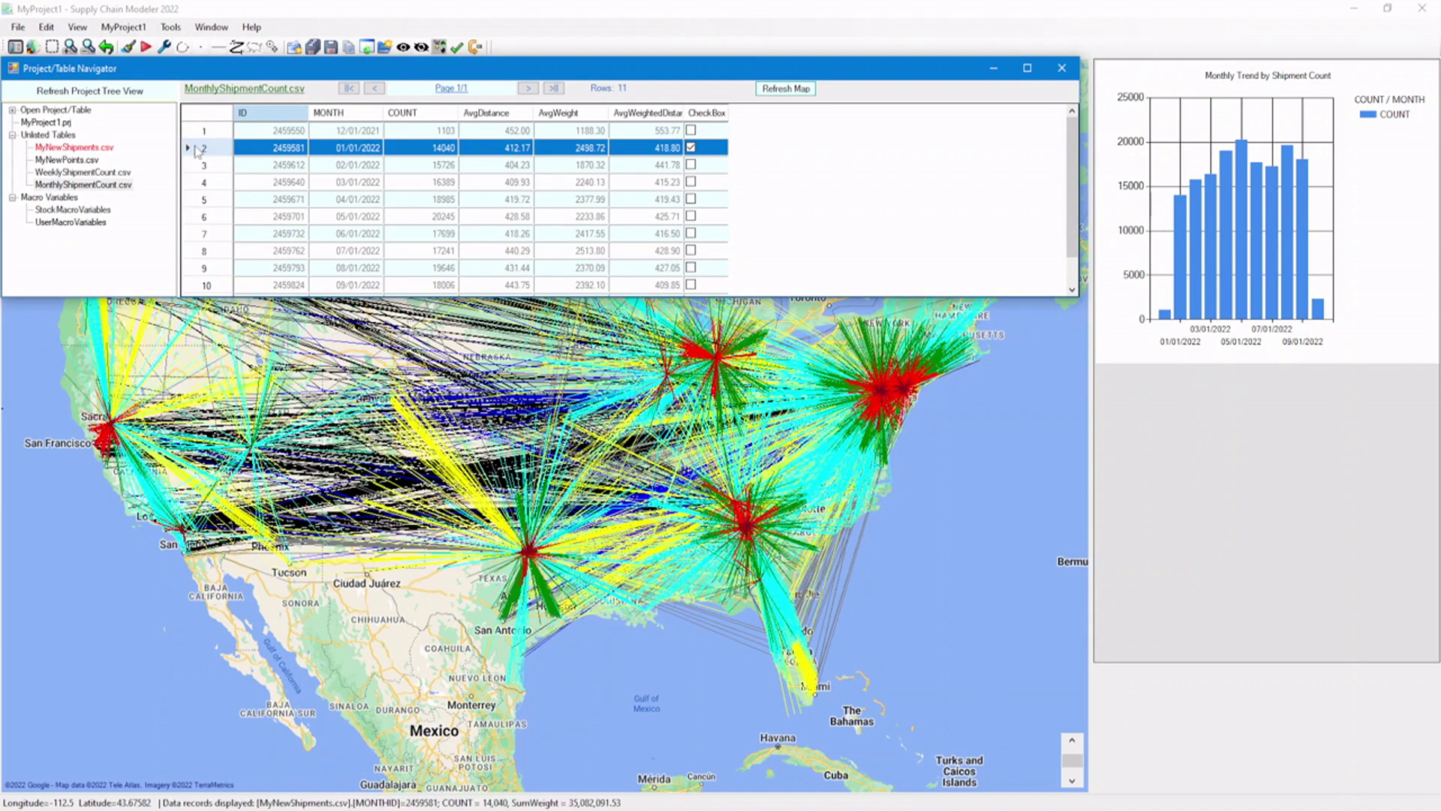
click(196, 166)
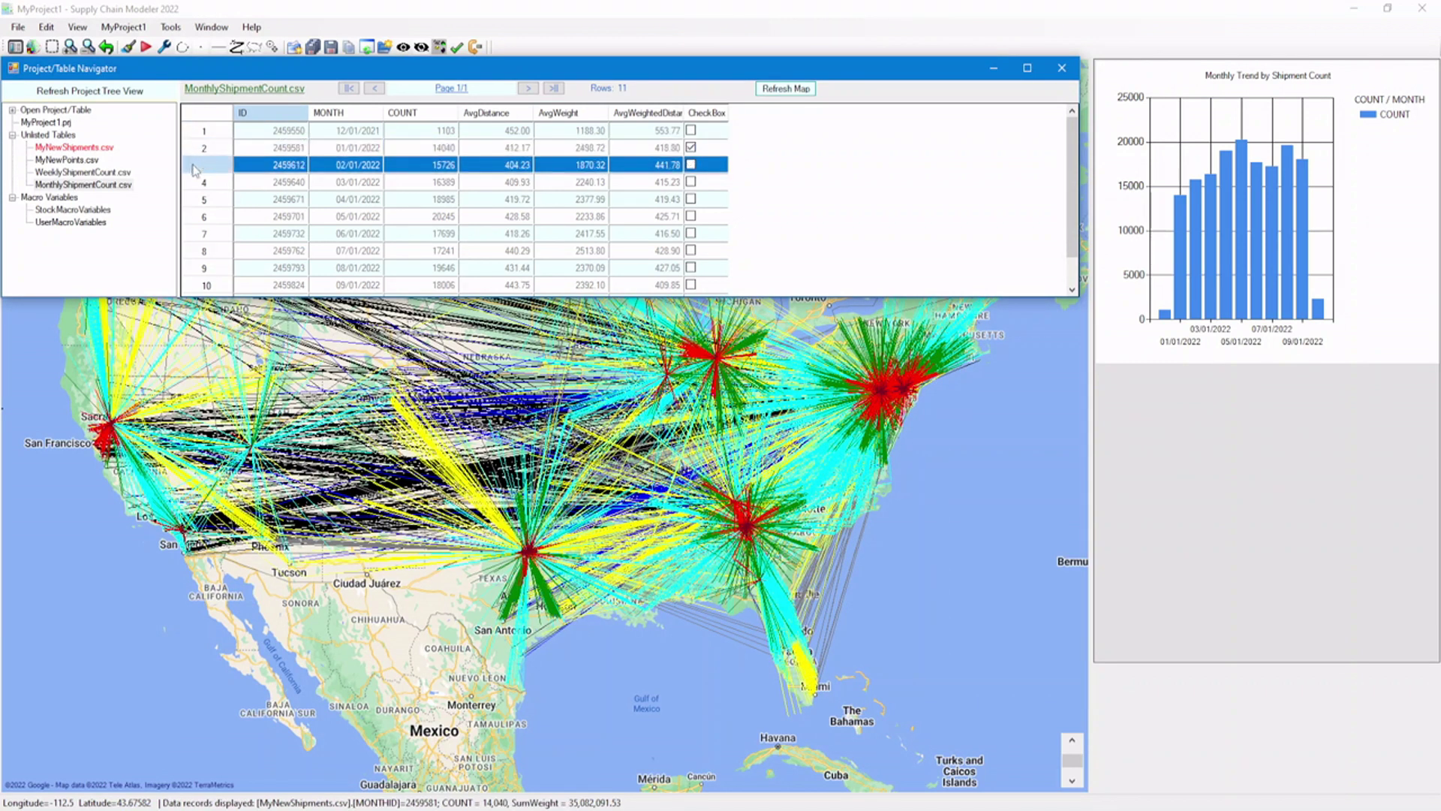
click(194, 168)
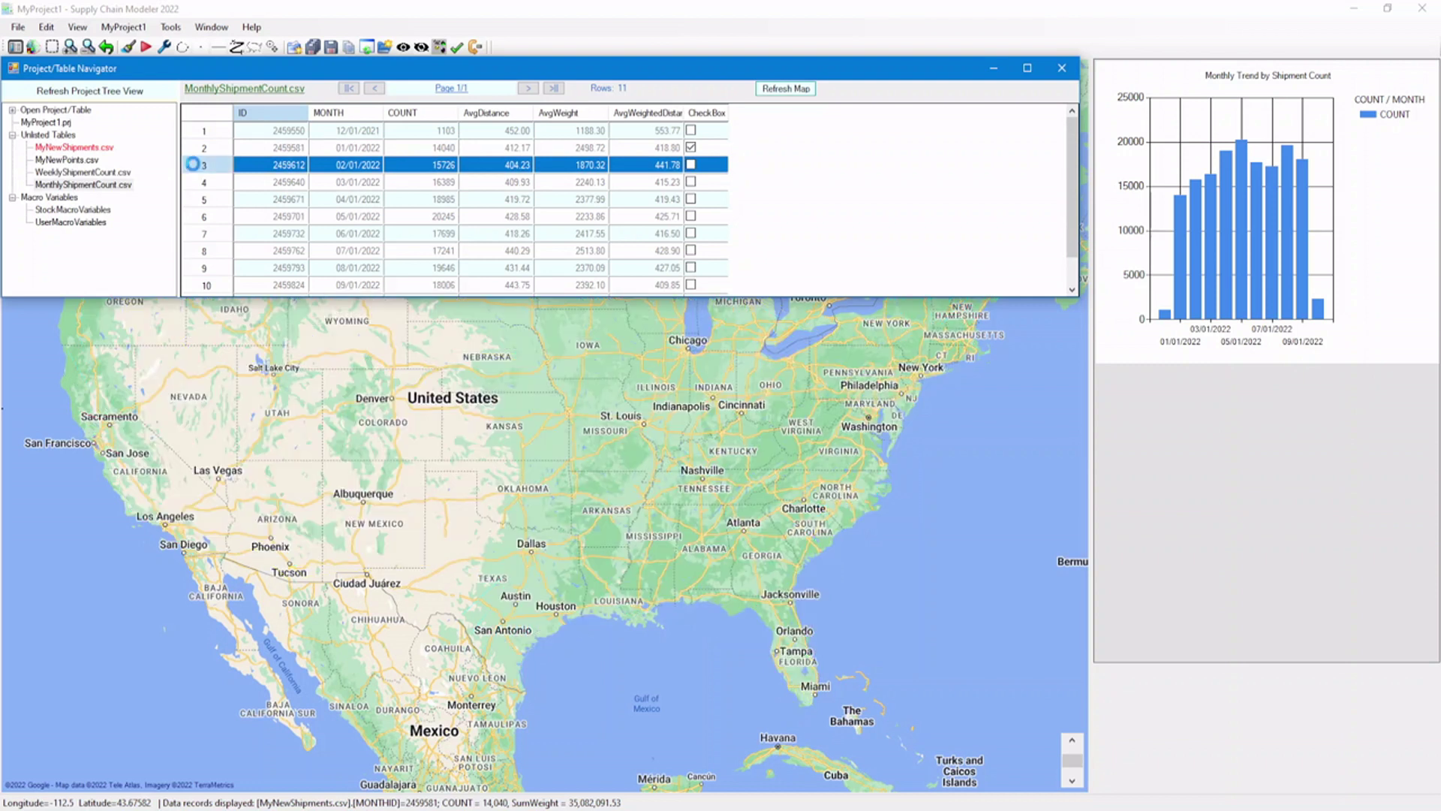
click(193, 186)
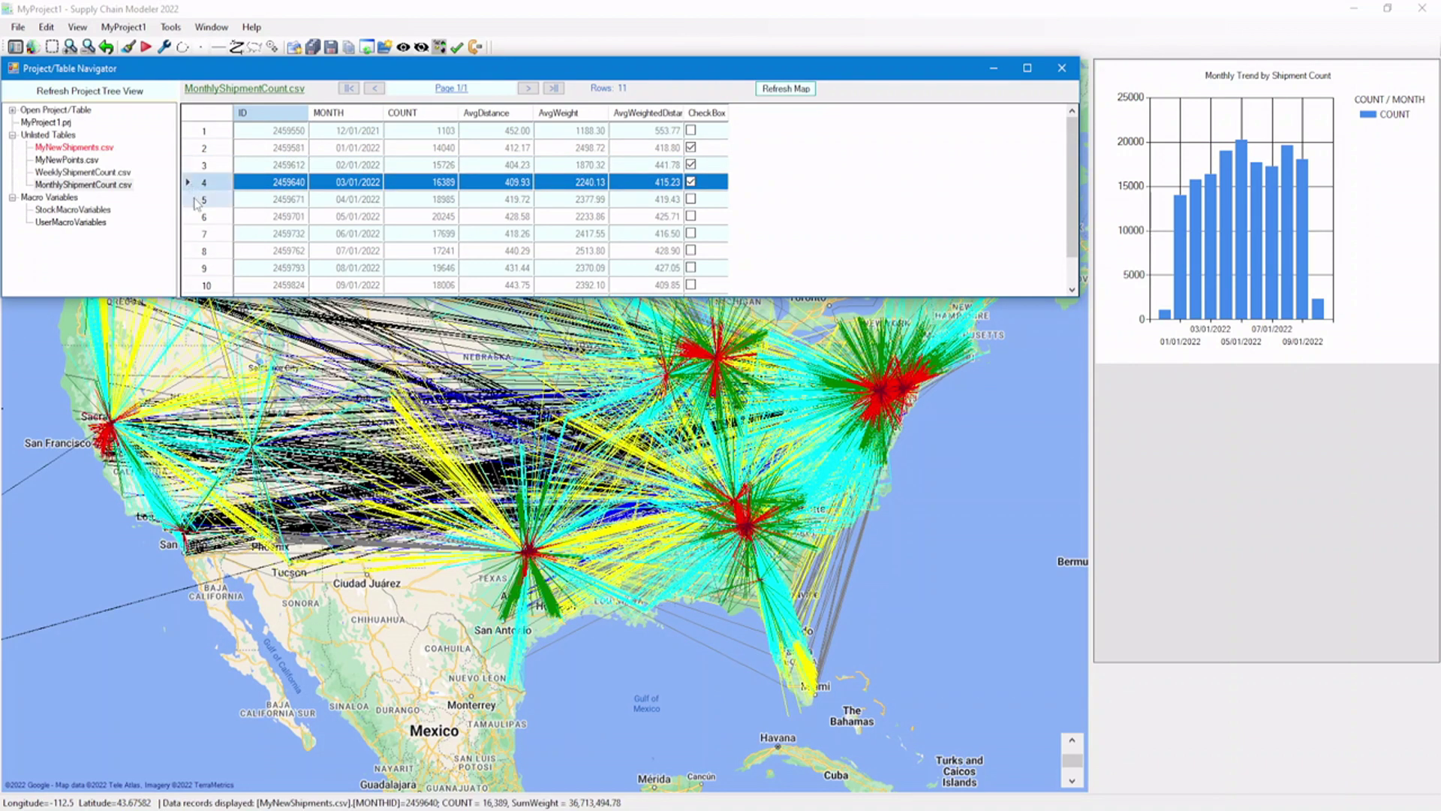
click(196, 200)
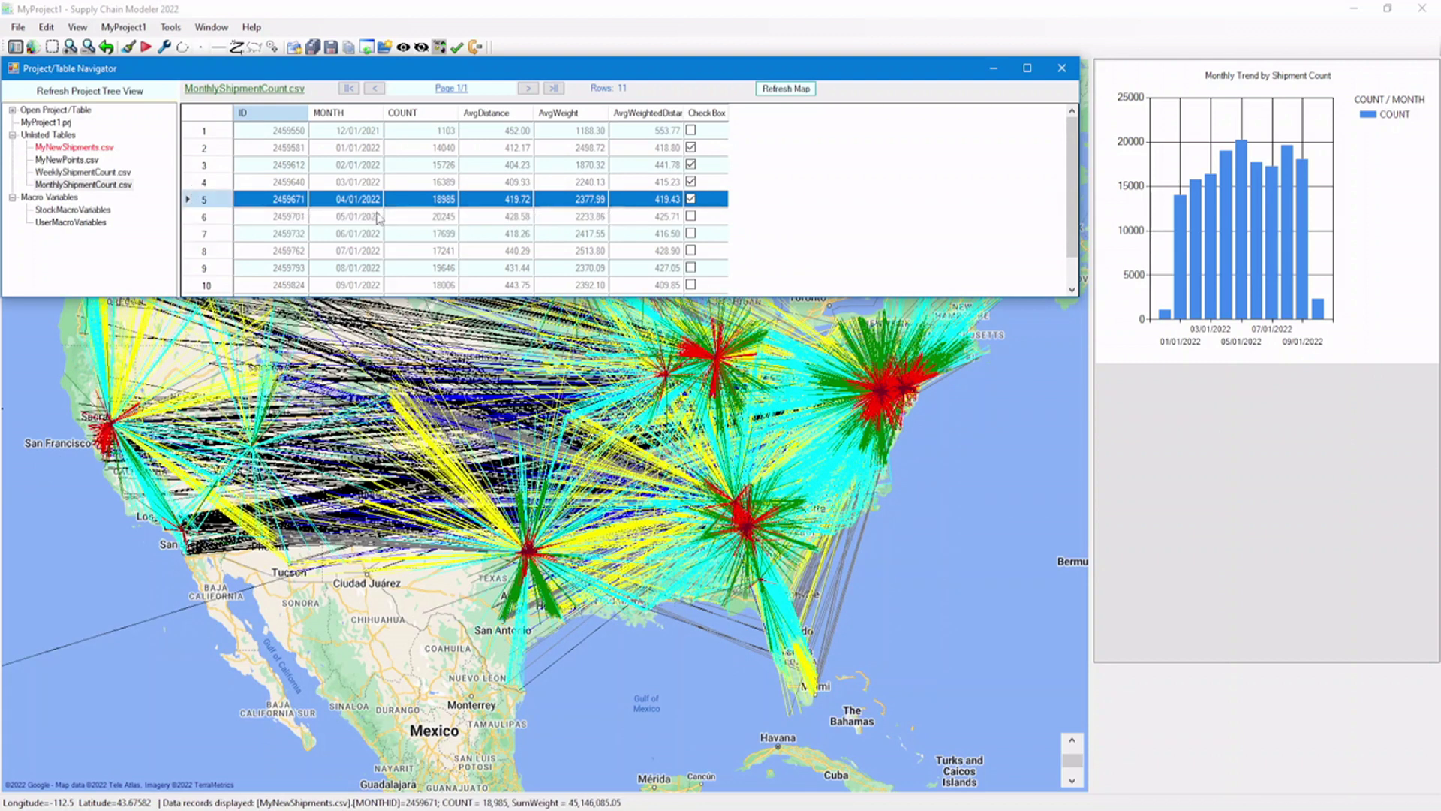
click(124, 27)
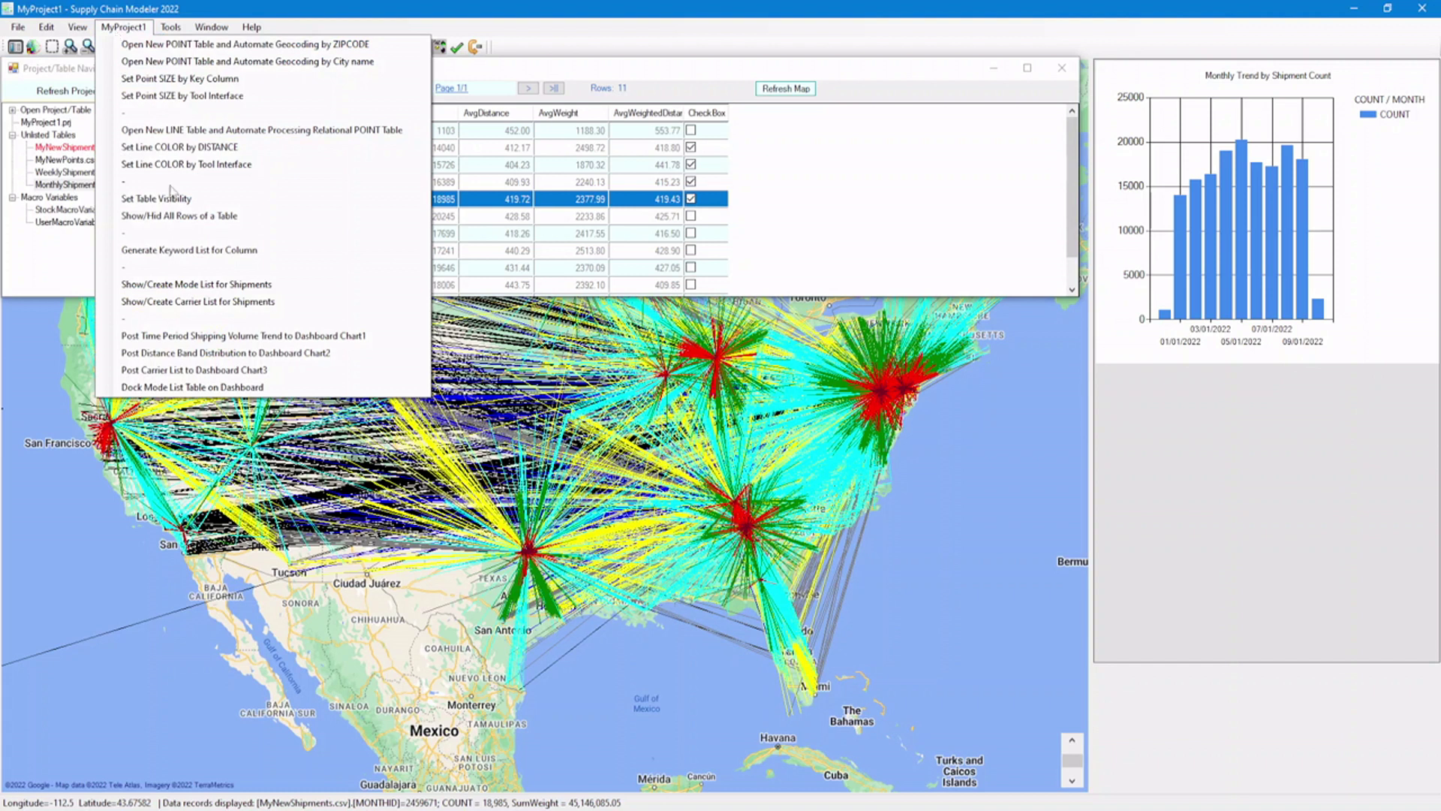
Post the distance band pie chart to Chart2 and check bands 0-50, 50-150 and 150-300 Miles
click(215, 353)
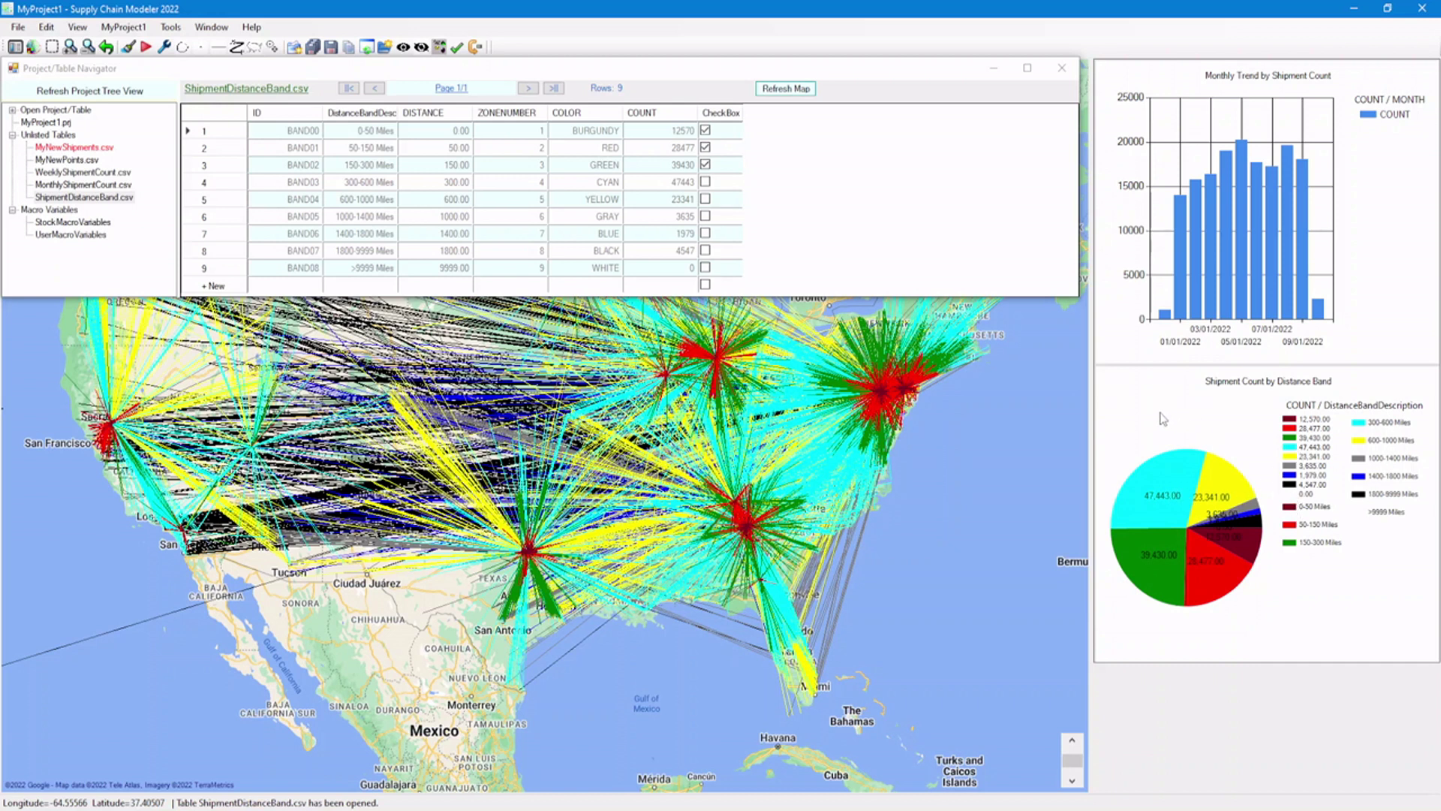
click(194, 131)
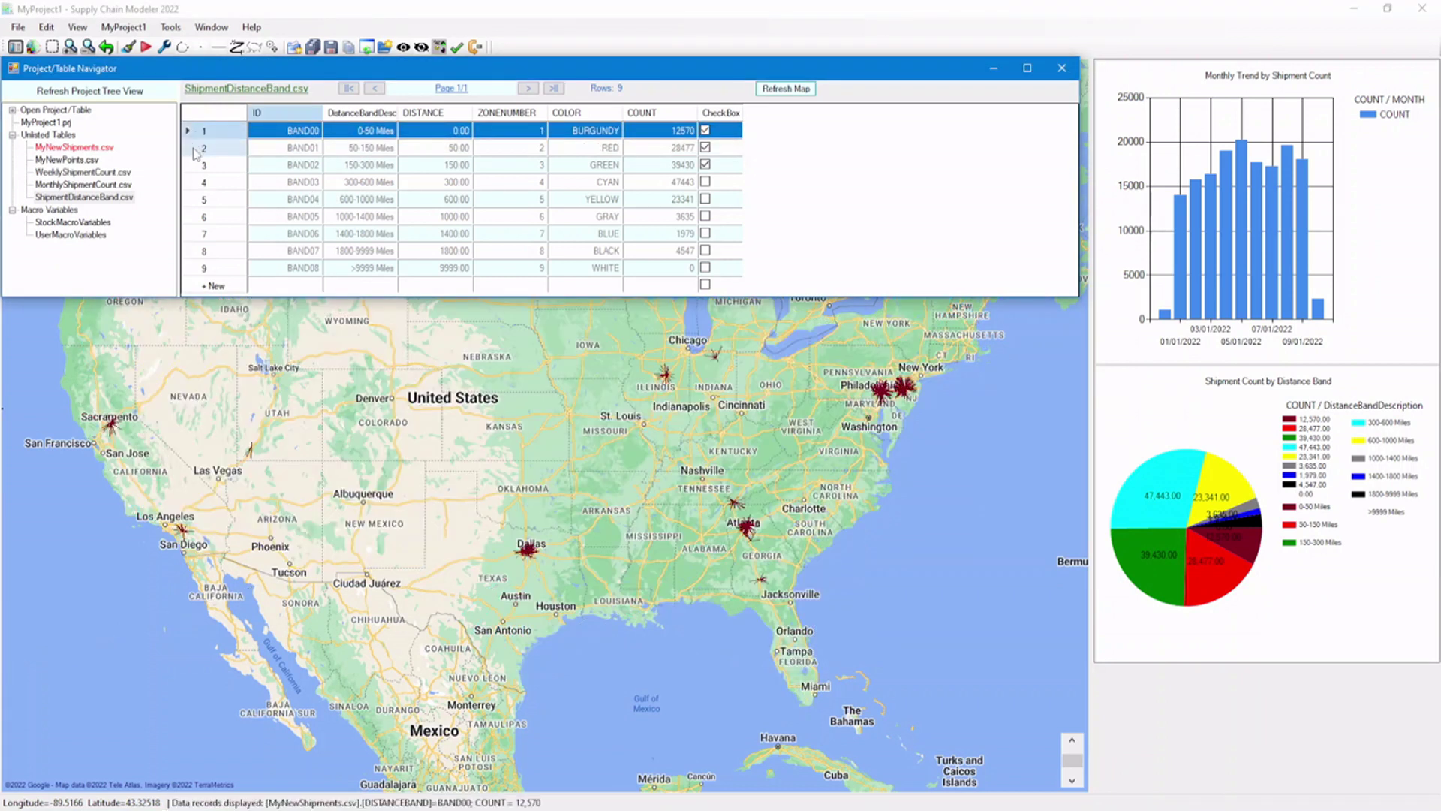
click(192, 148)
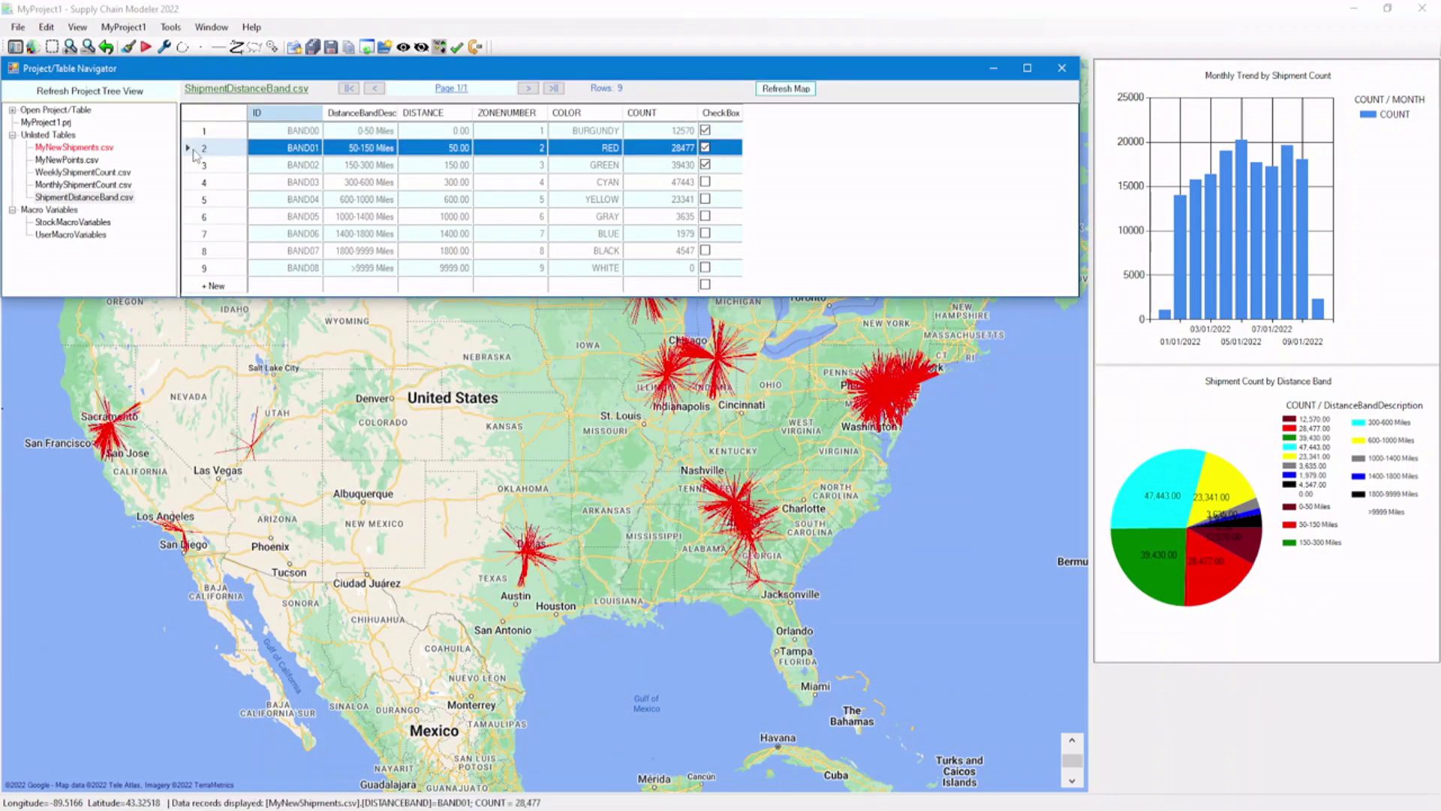
click(195, 166)
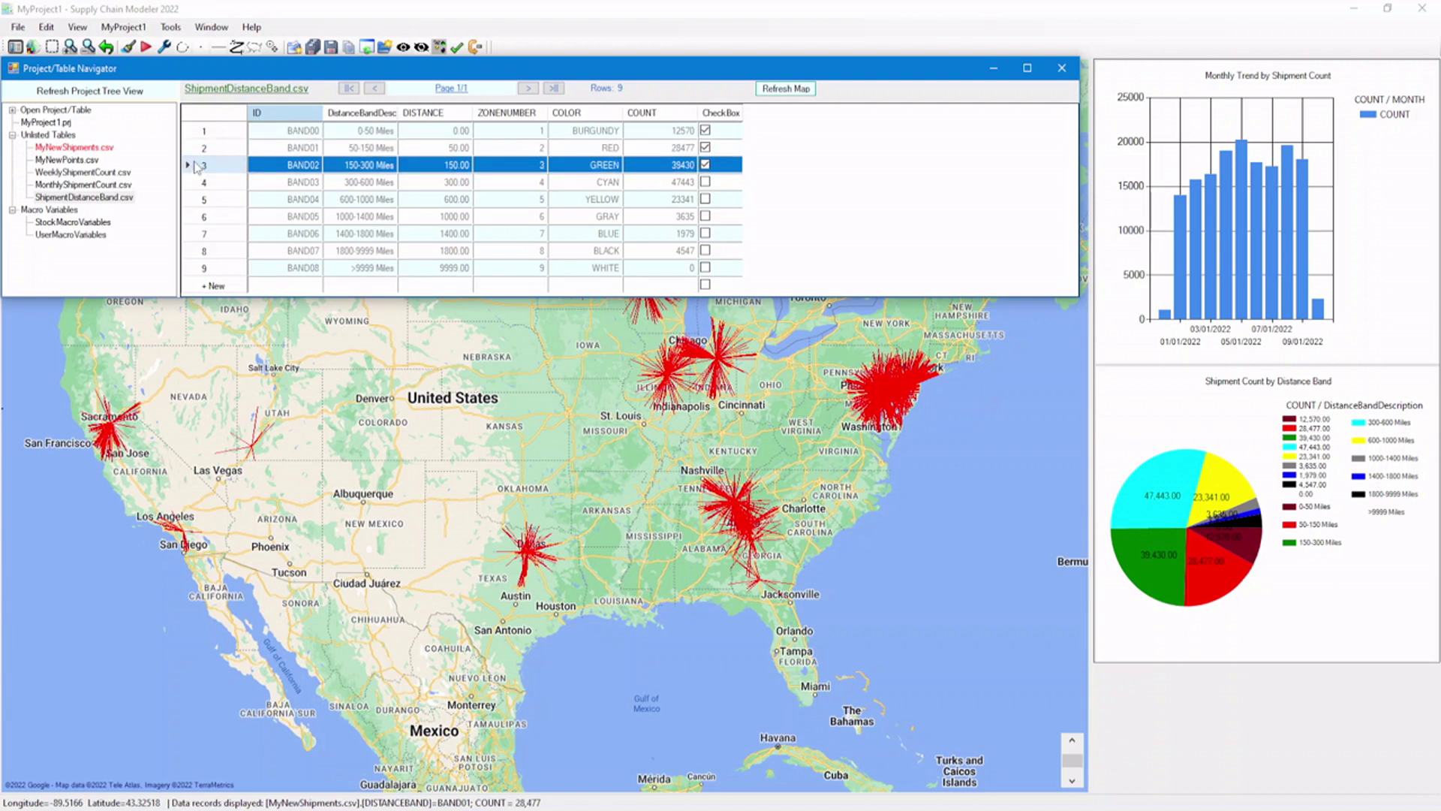
Apply CheckBox action Option 1 to map only the checked distance bands' shipments
right_click(719, 121)
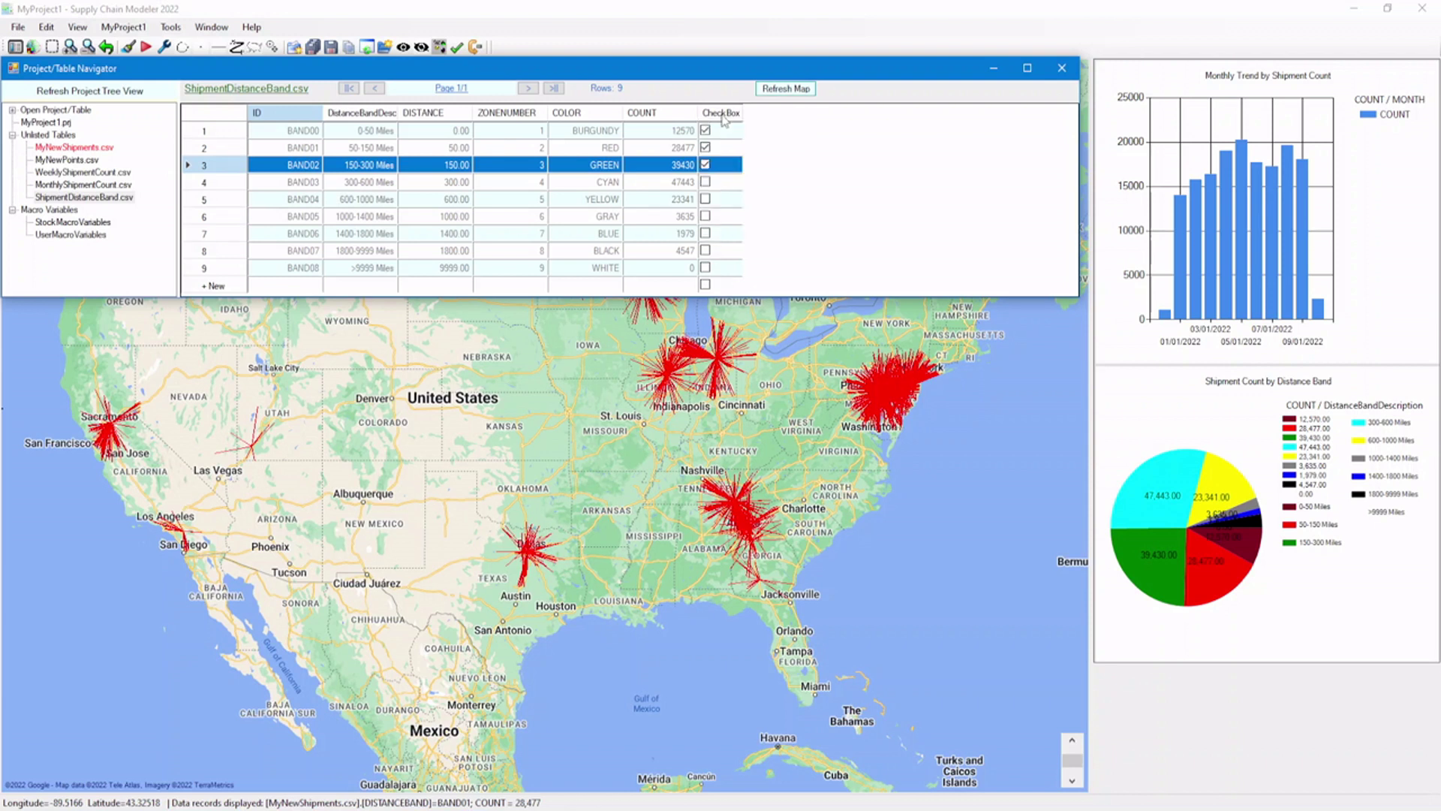
click(725, 125)
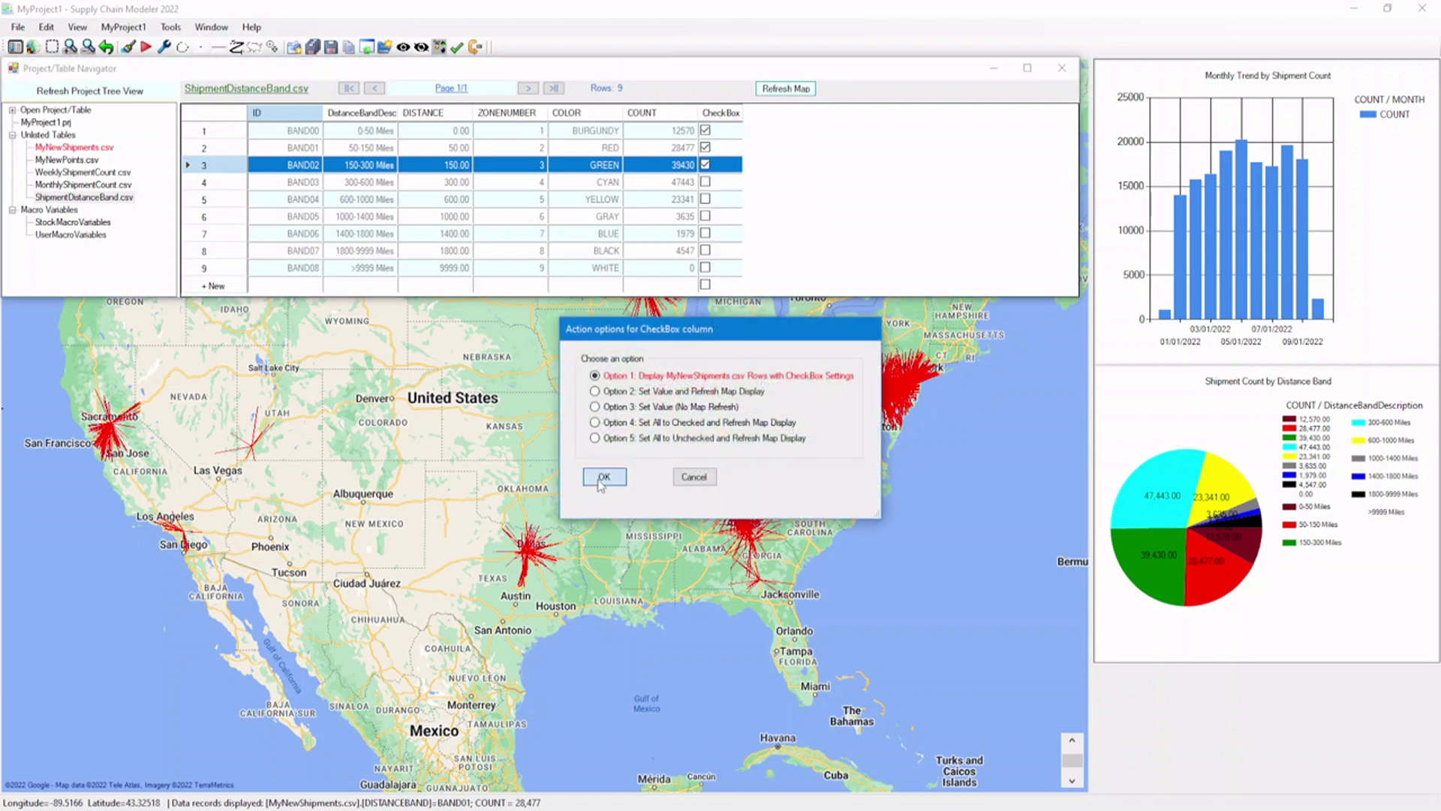
click(604, 476)
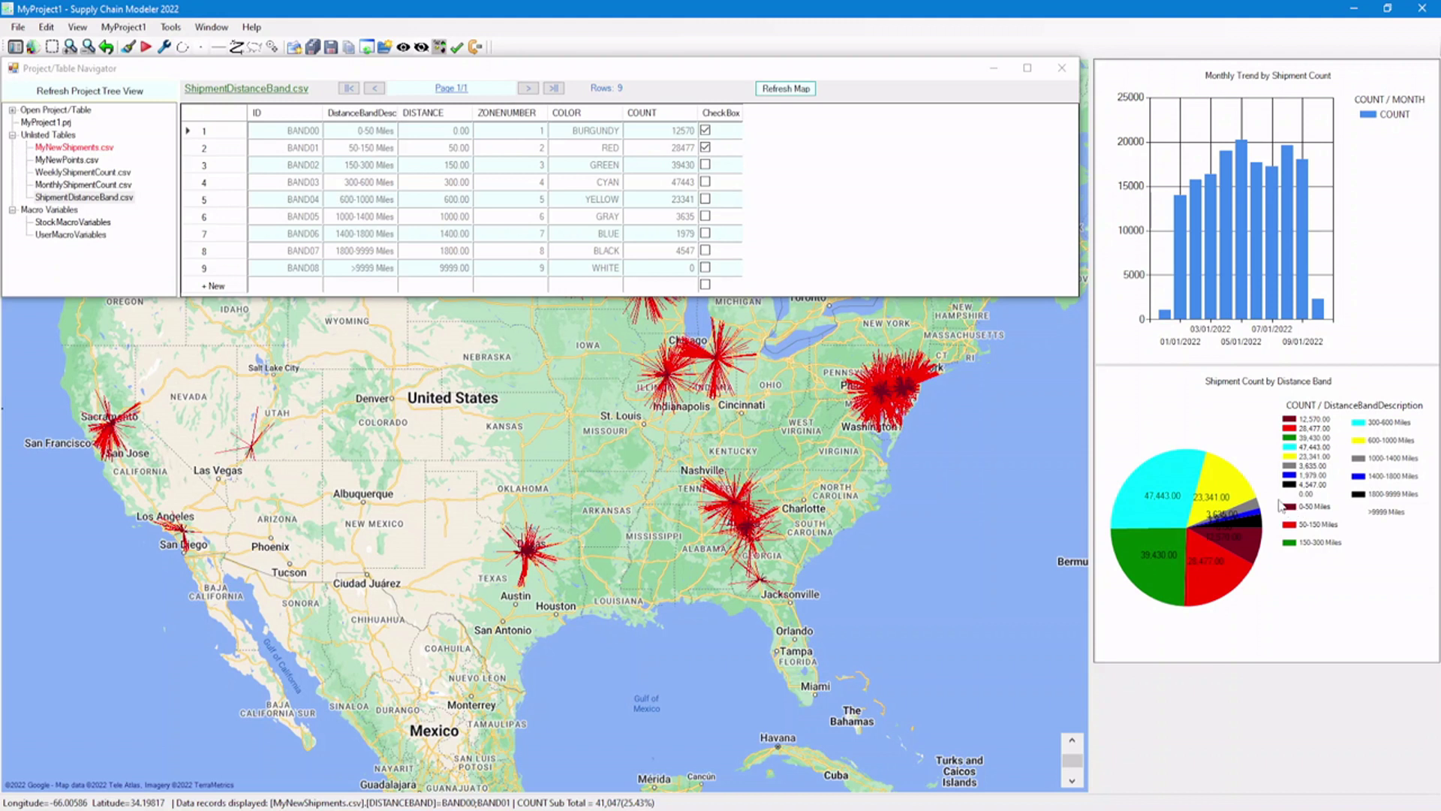
Open the distance-band pie chart in its own window, enlarge it, then close it
double_click(1138, 438)
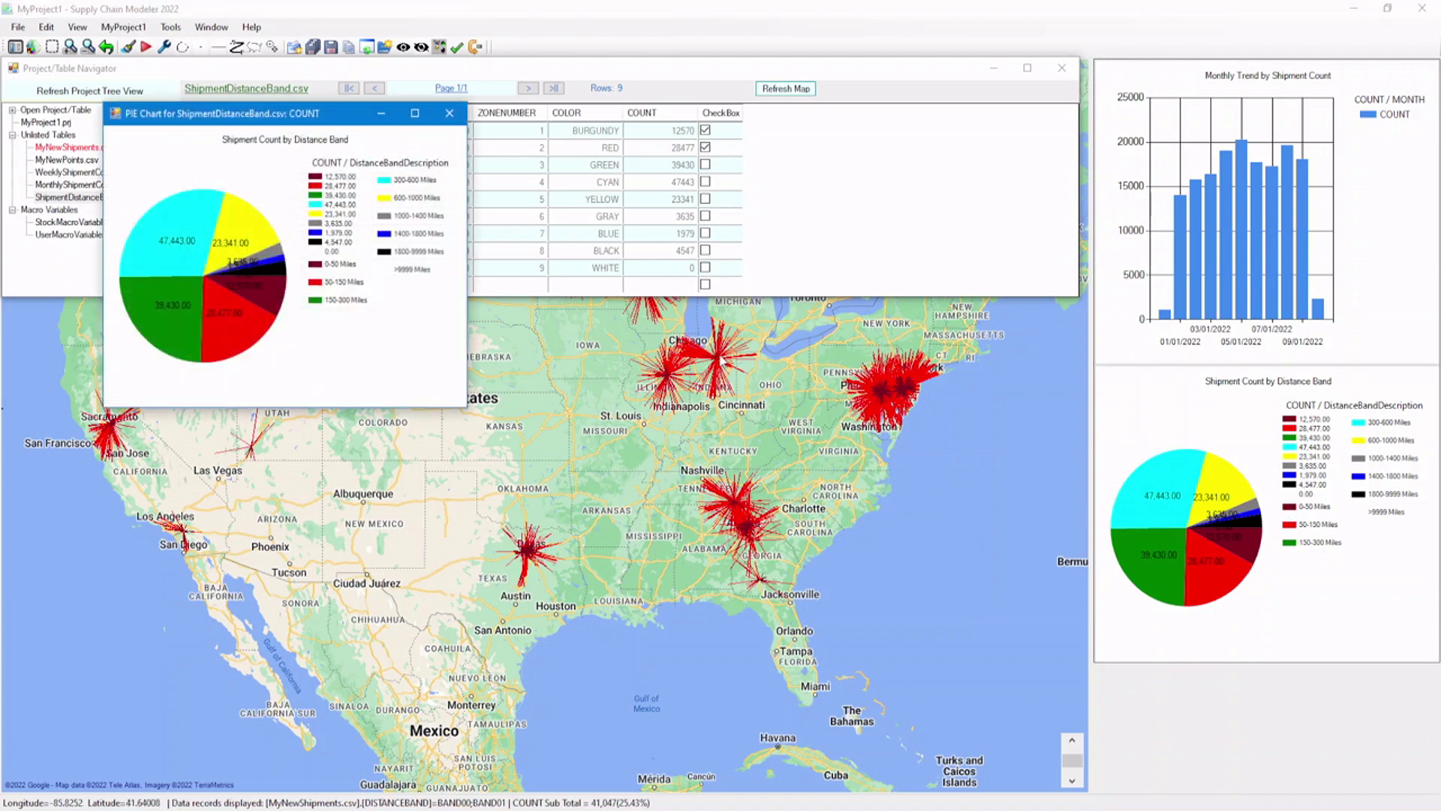
drag(460, 403, 992, 633)
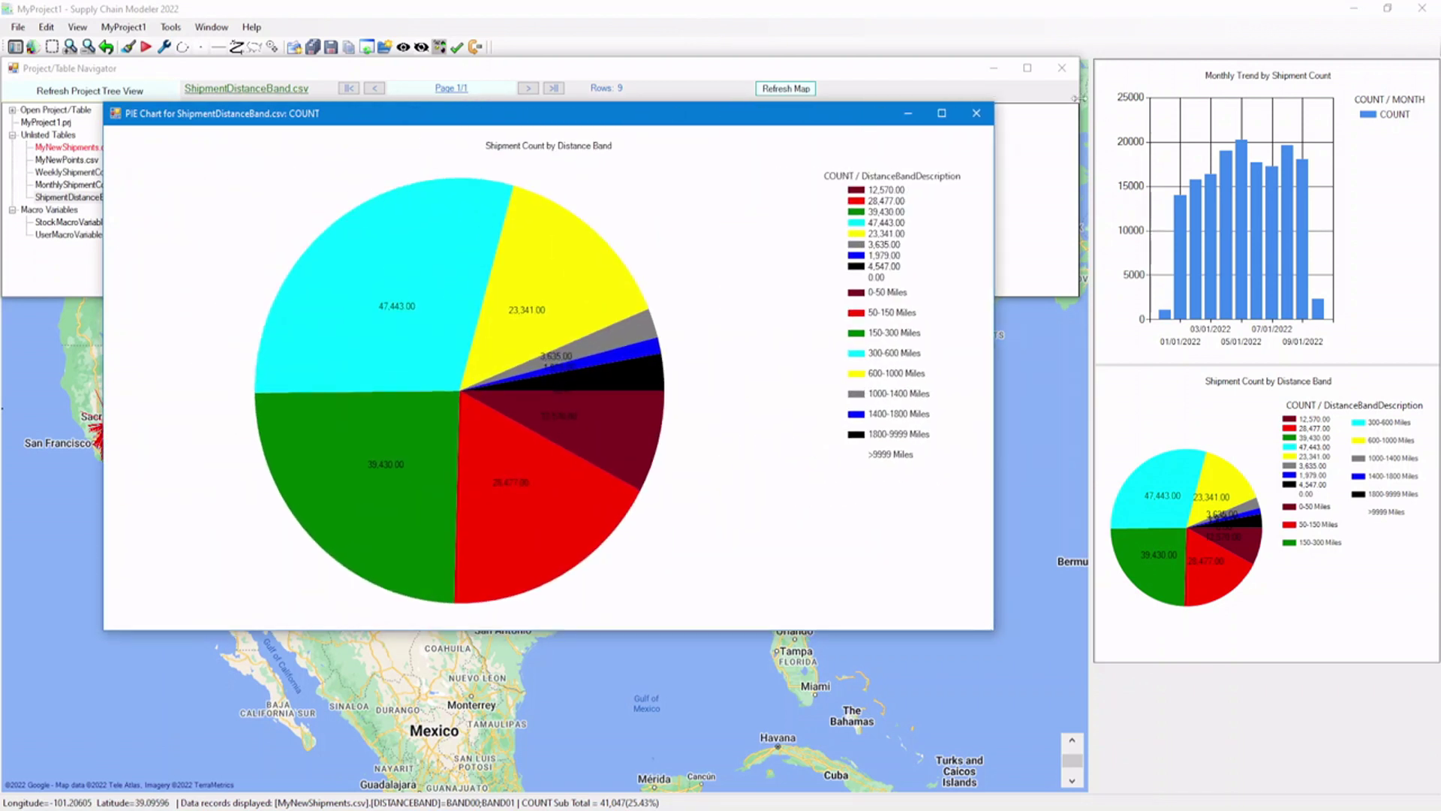
click(976, 114)
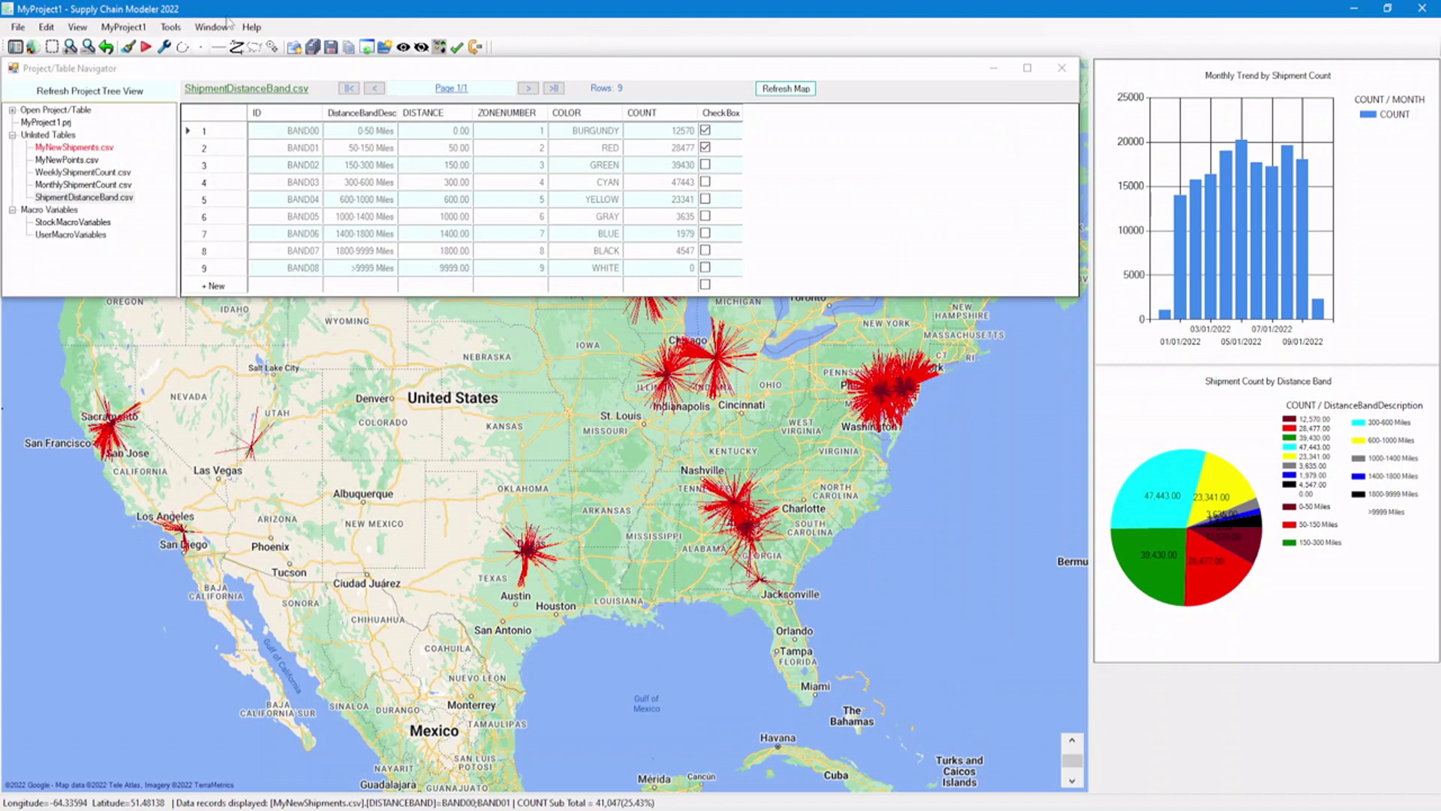
Post the carrier list to Dashboard Chart3 using the Carrier Scac column
click(124, 28)
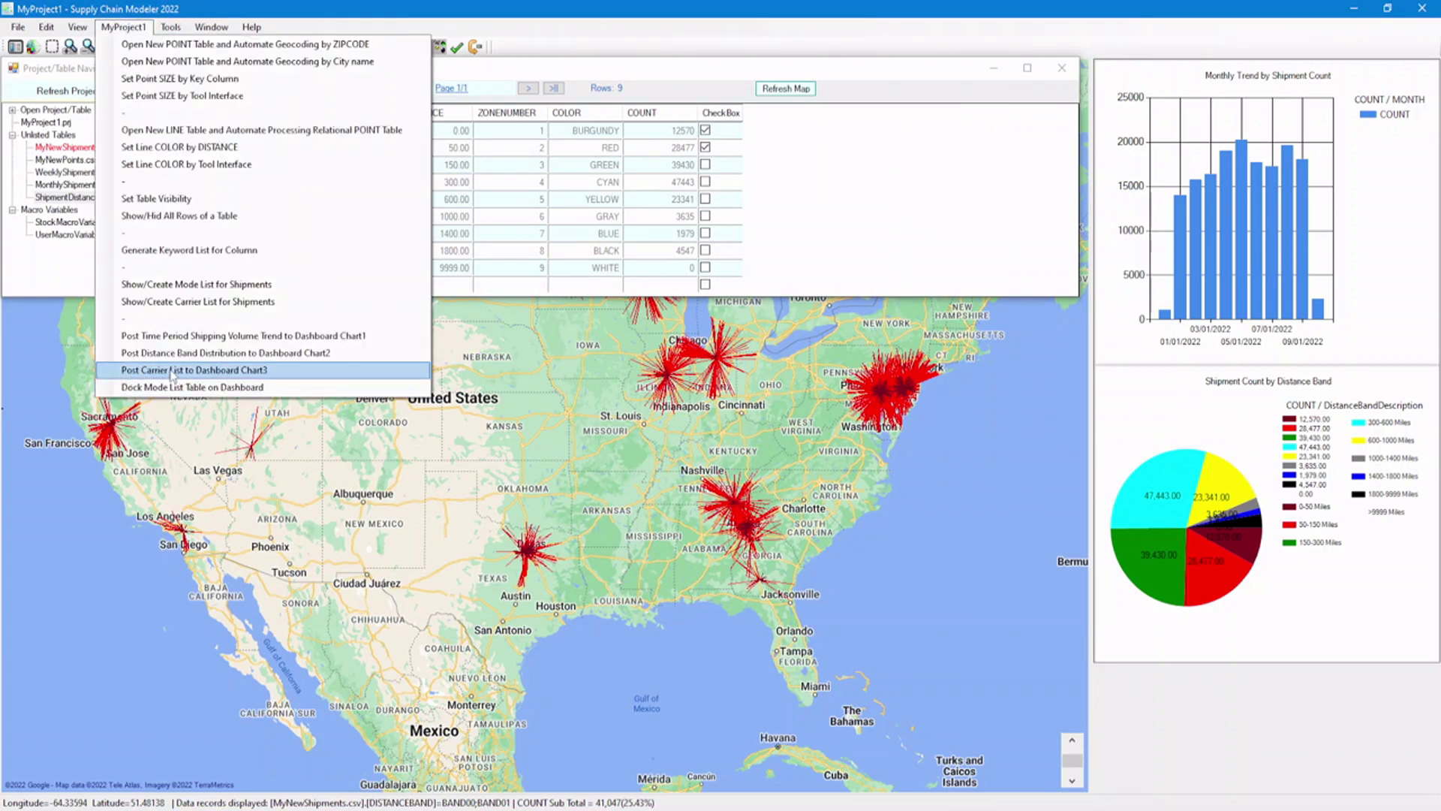
click(202, 370)
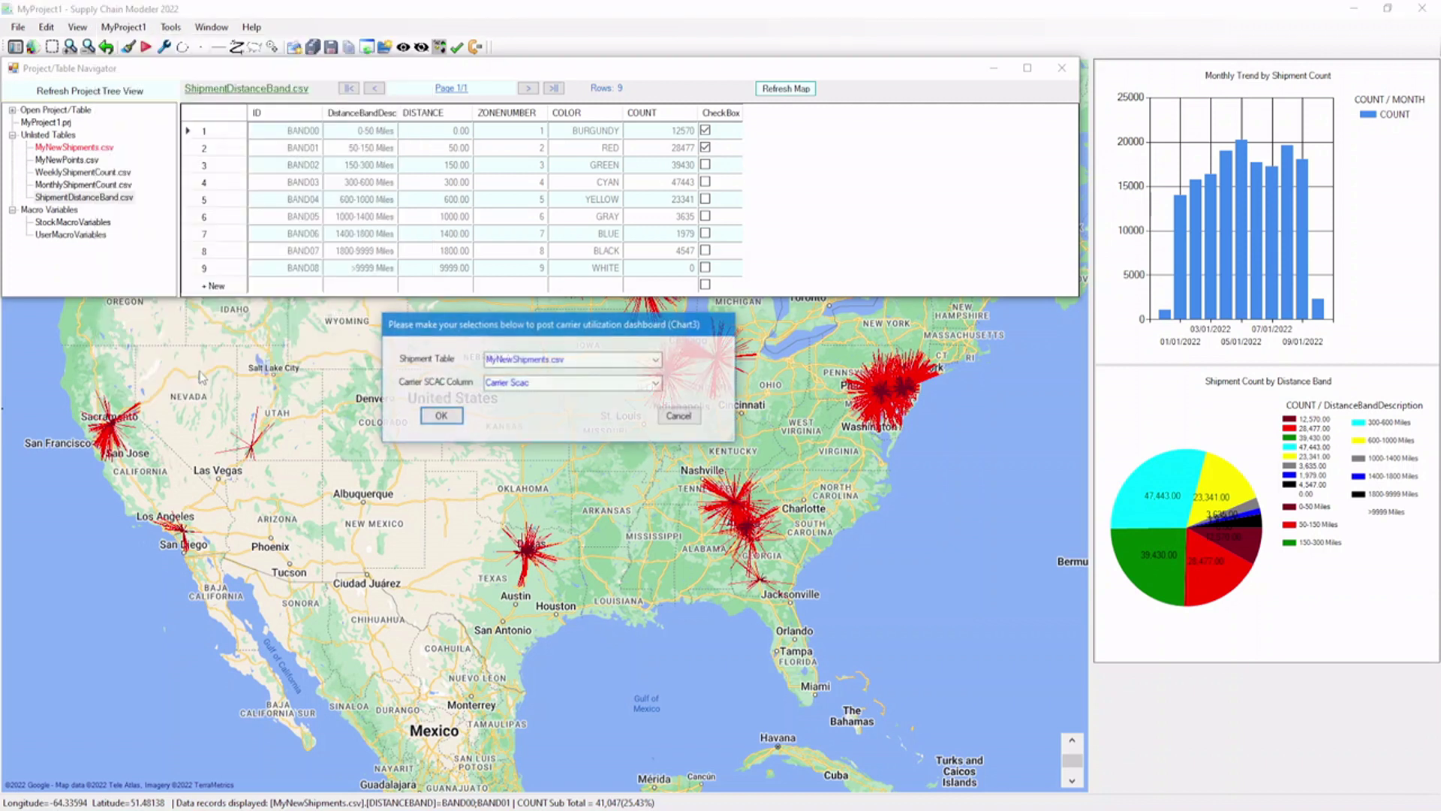
click(657, 384)
click(658, 385)
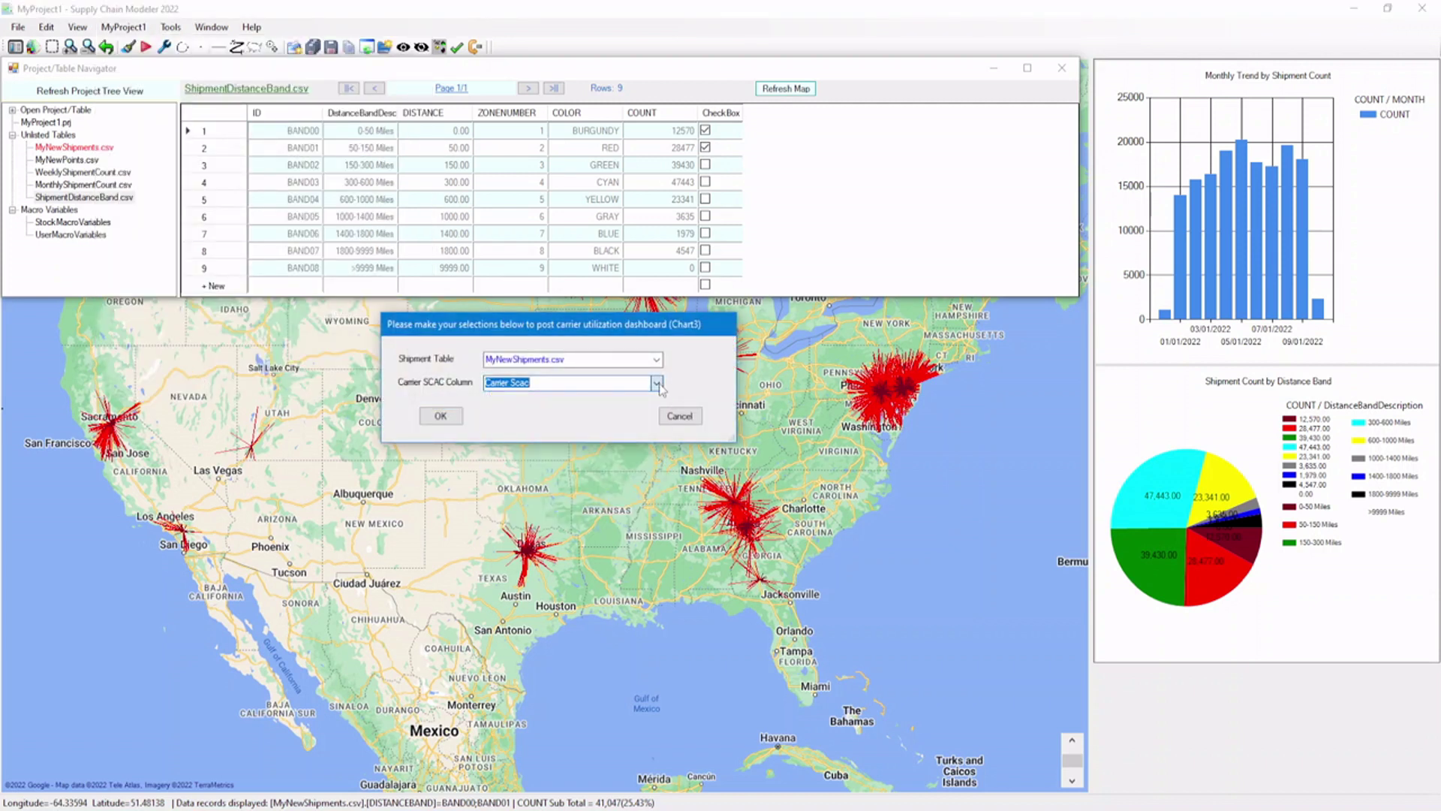
click(440, 416)
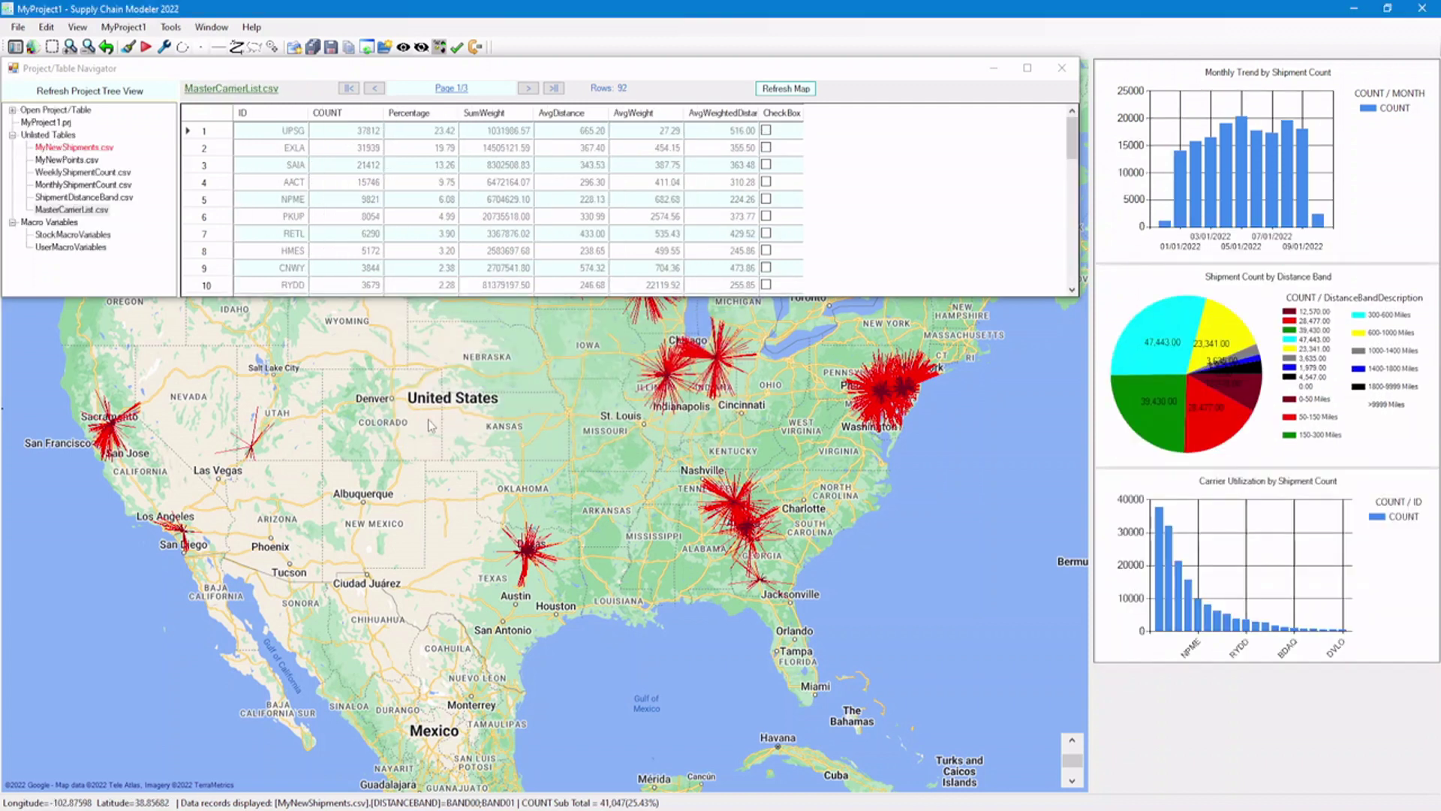
Check UPSG, EXLA and SAIA in MasterCarrierList.csv to map their lanes
click(194, 137)
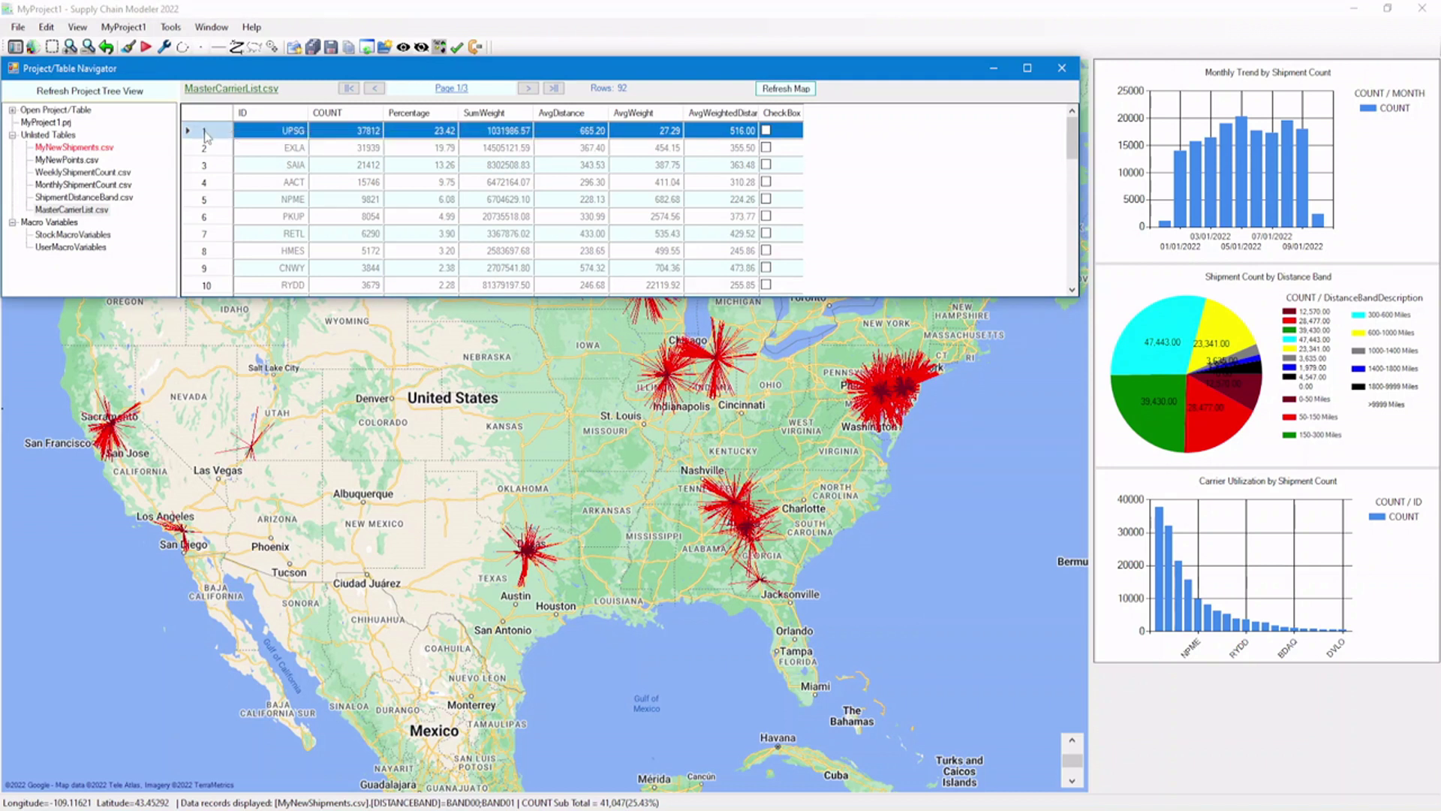
drag(208, 139, 211, 202)
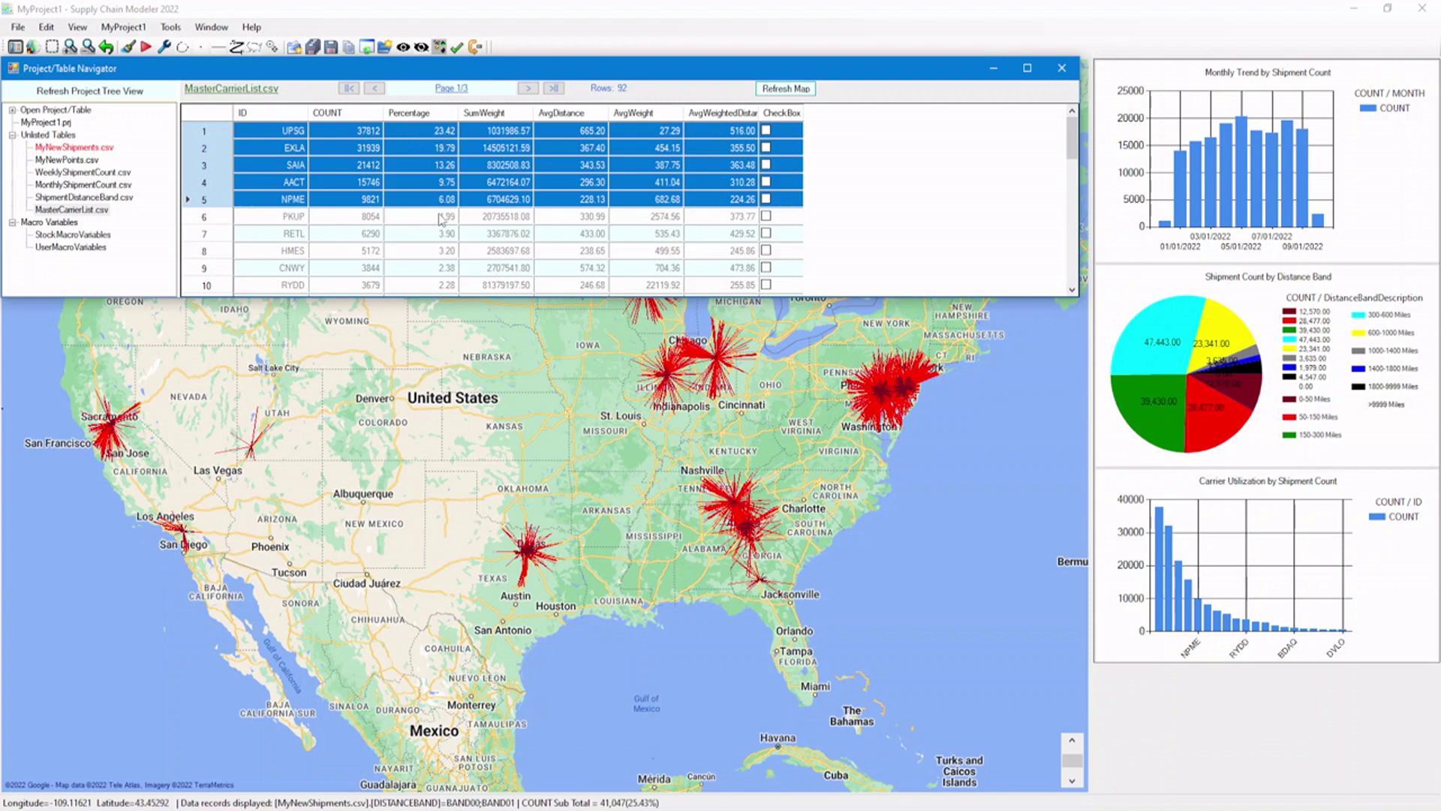
click(200, 133)
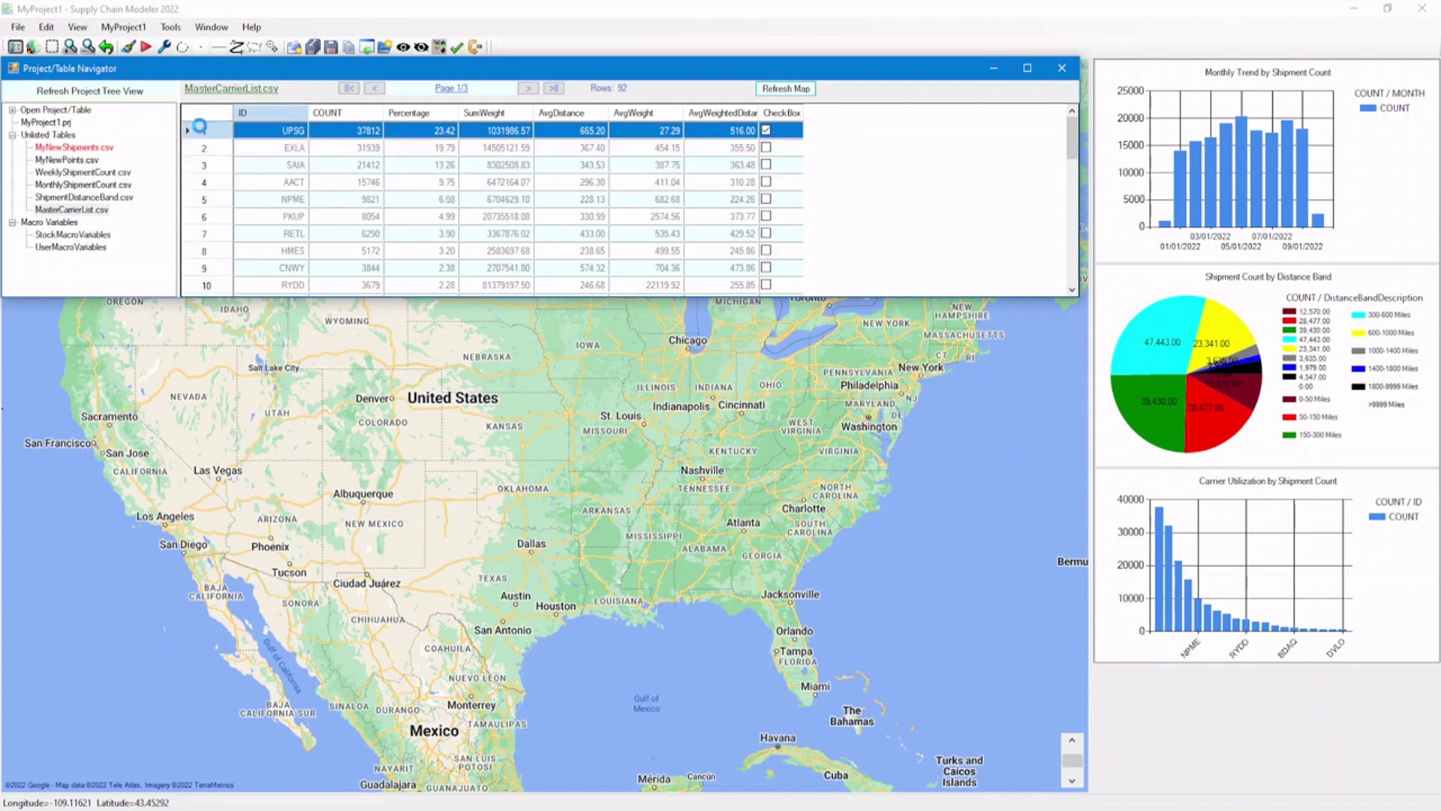
ctrl+click(198, 148)
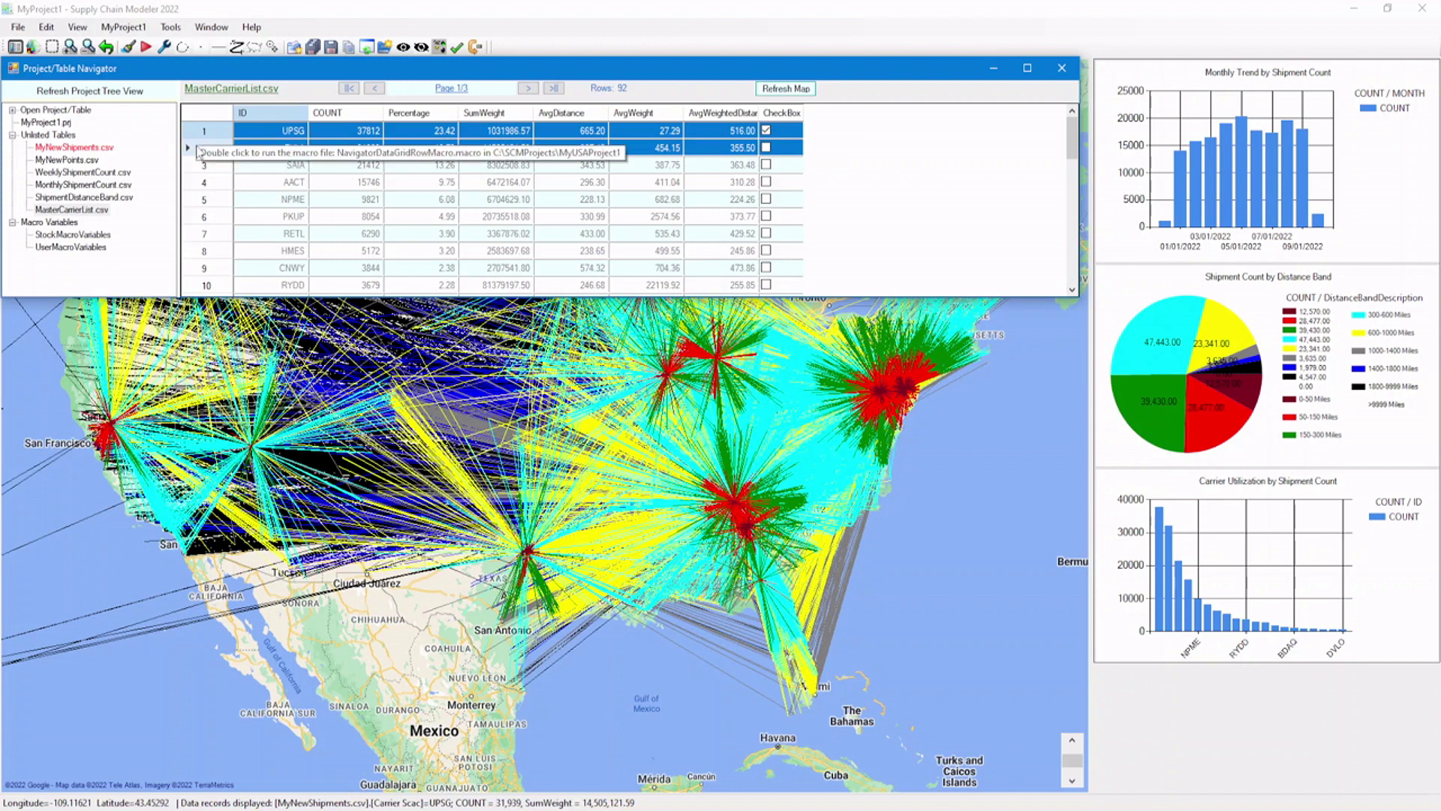
click(199, 149)
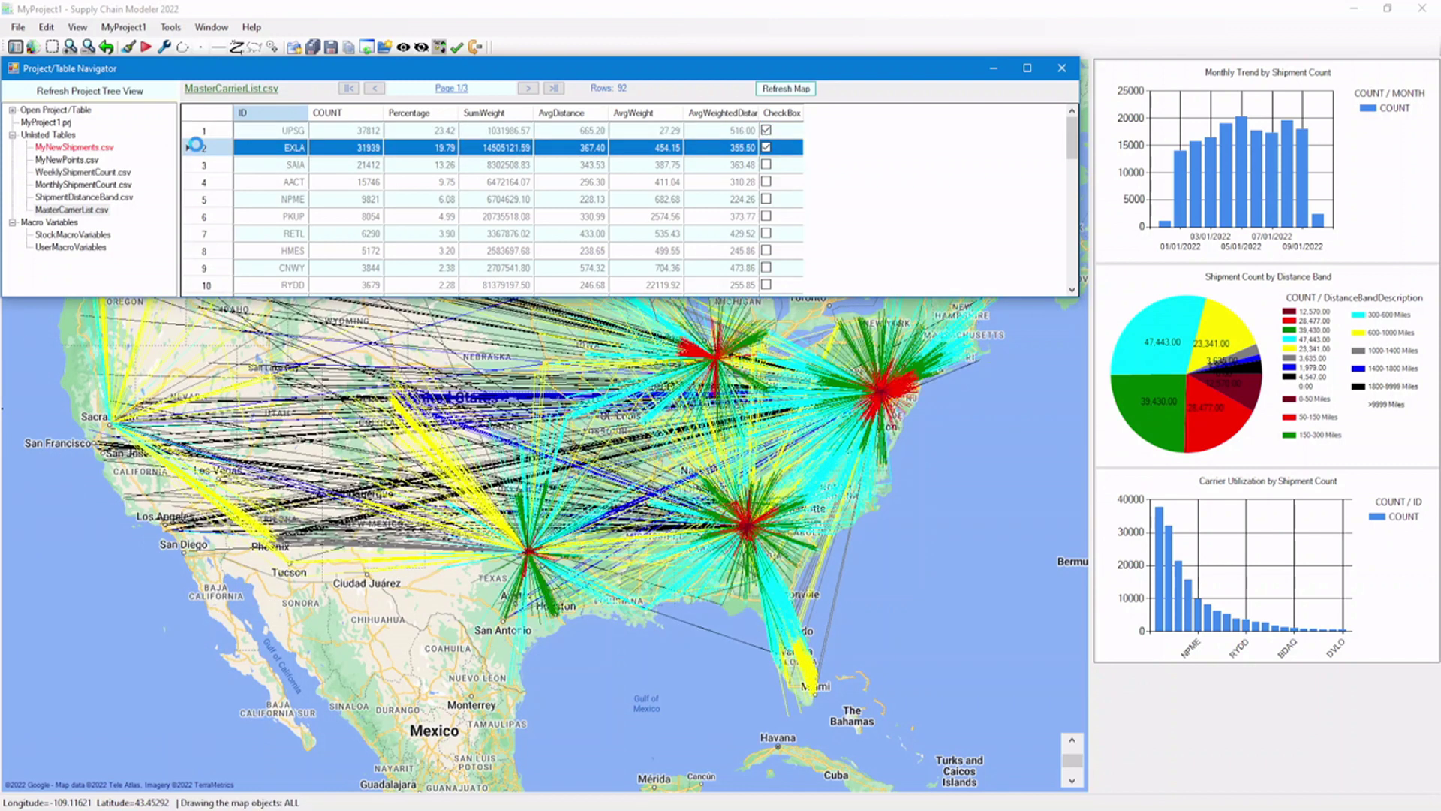
click(196, 165)
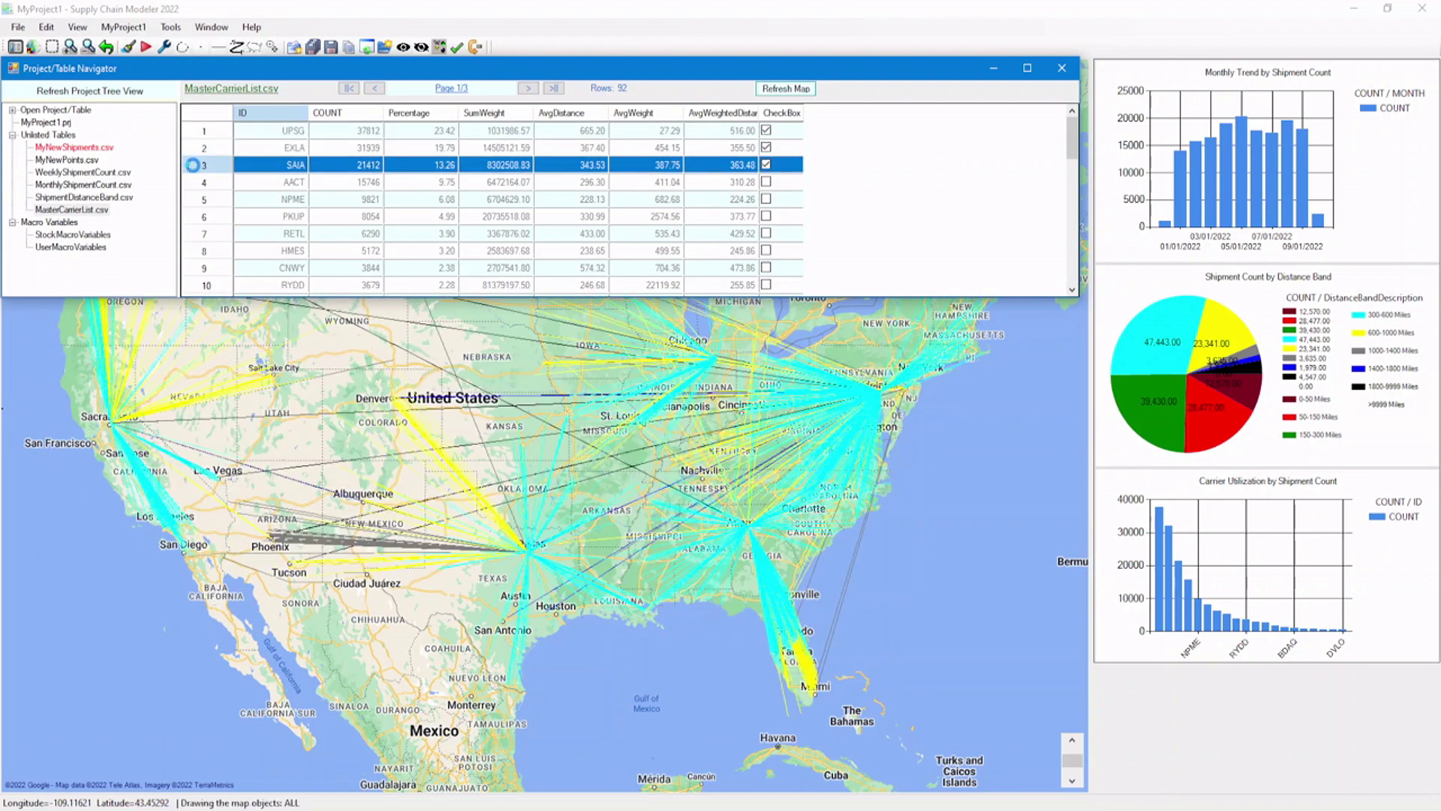
Check carriers AACT, NPME, PKUP, RETL, HMES and CNWY to add their lanes
click(189, 184)
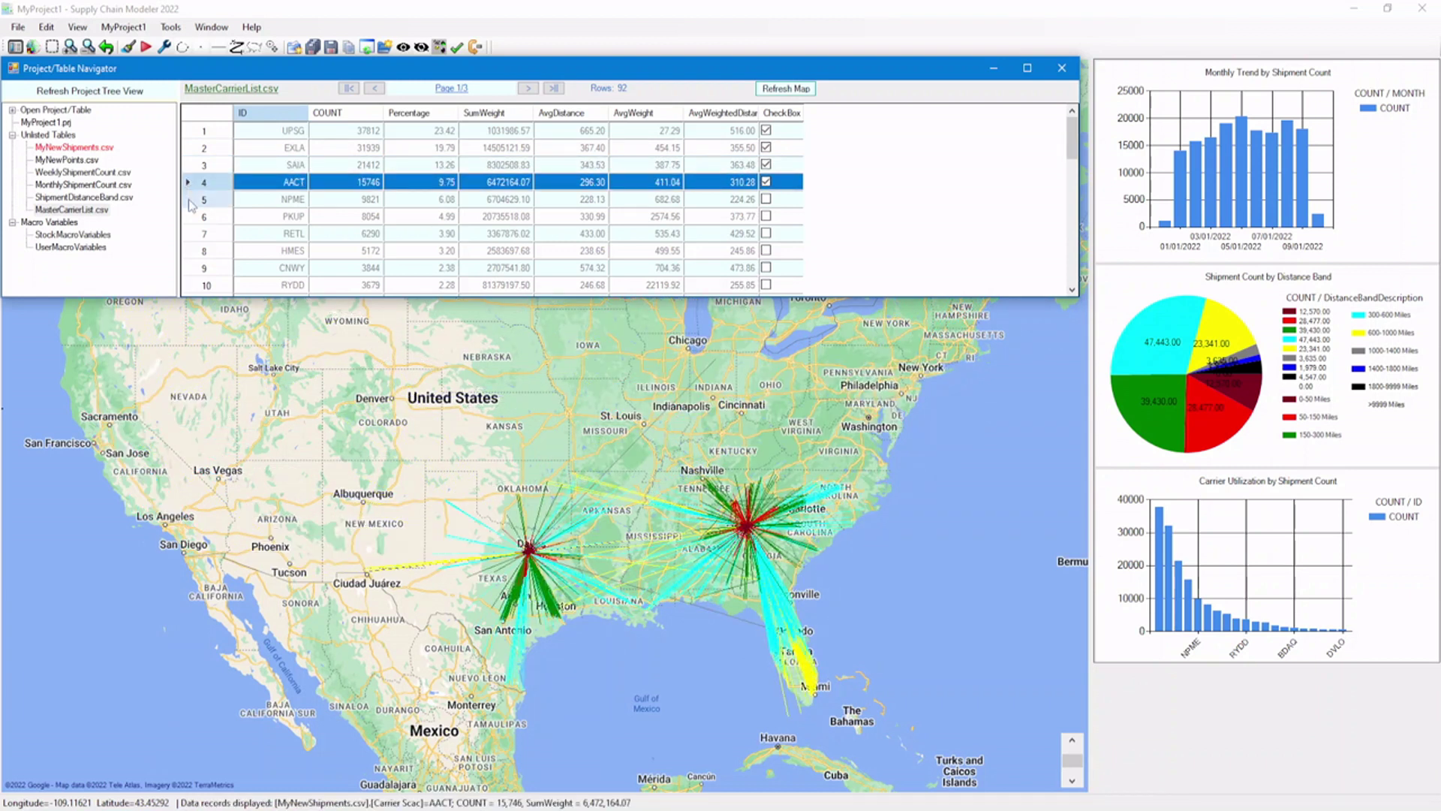
click(191, 202)
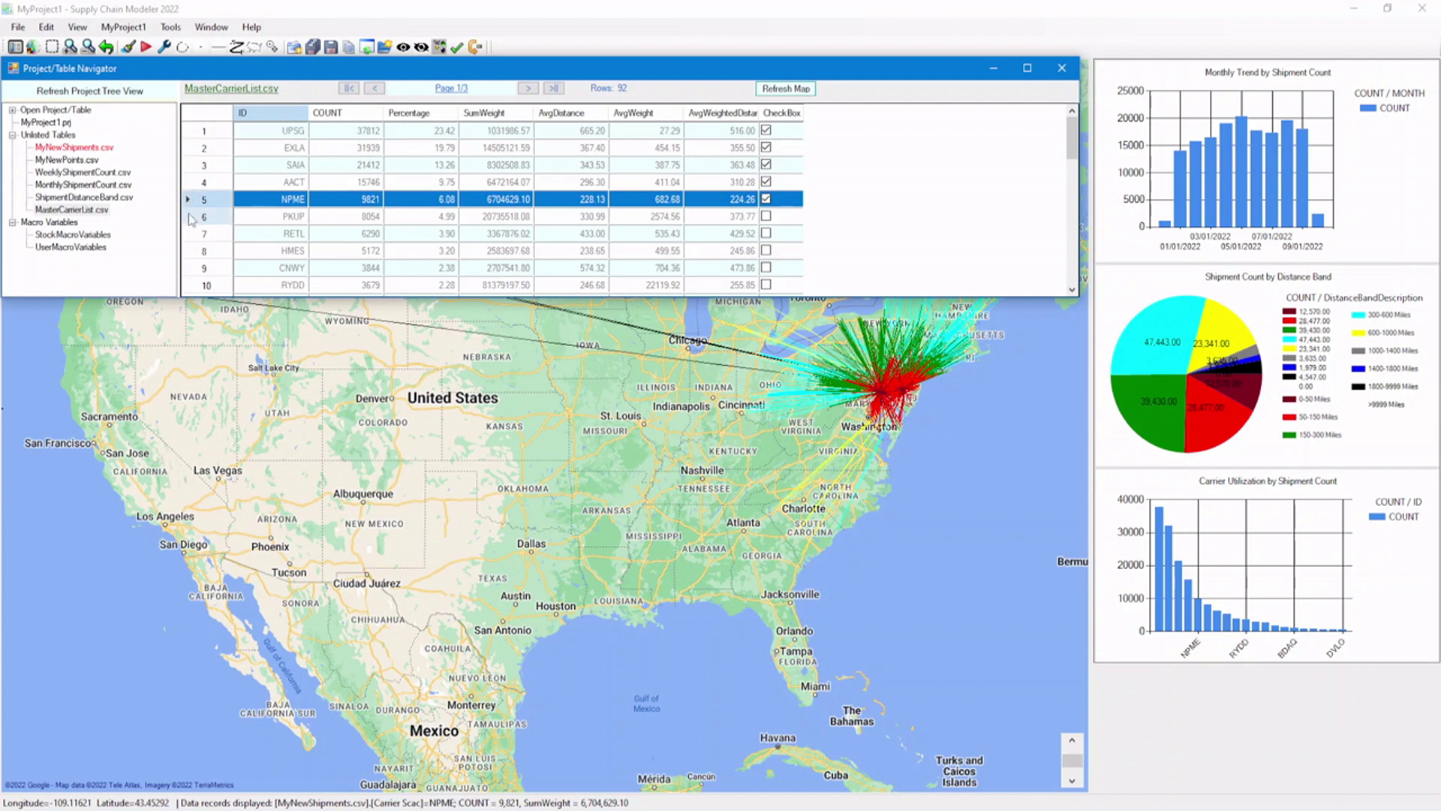
click(191, 219)
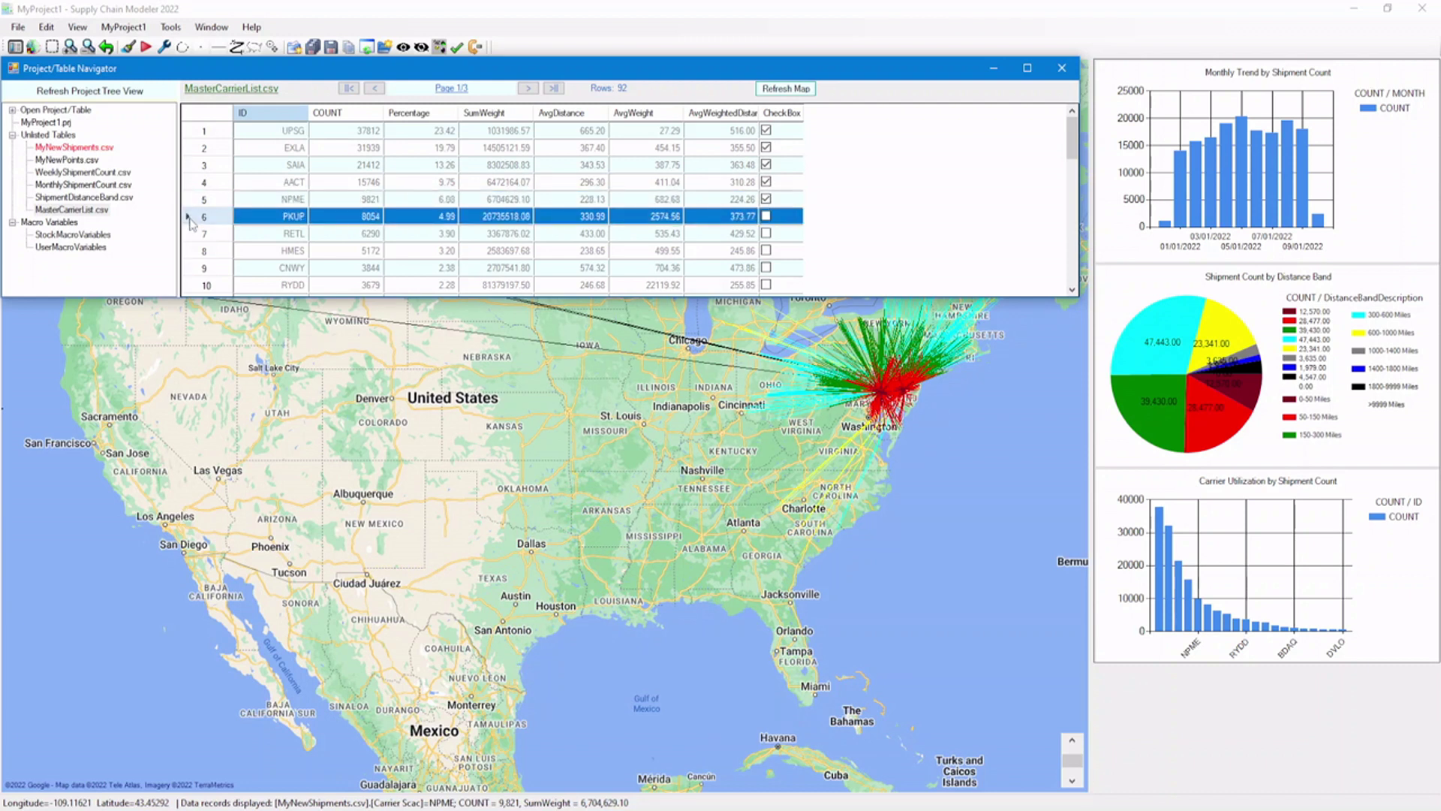
click(195, 233)
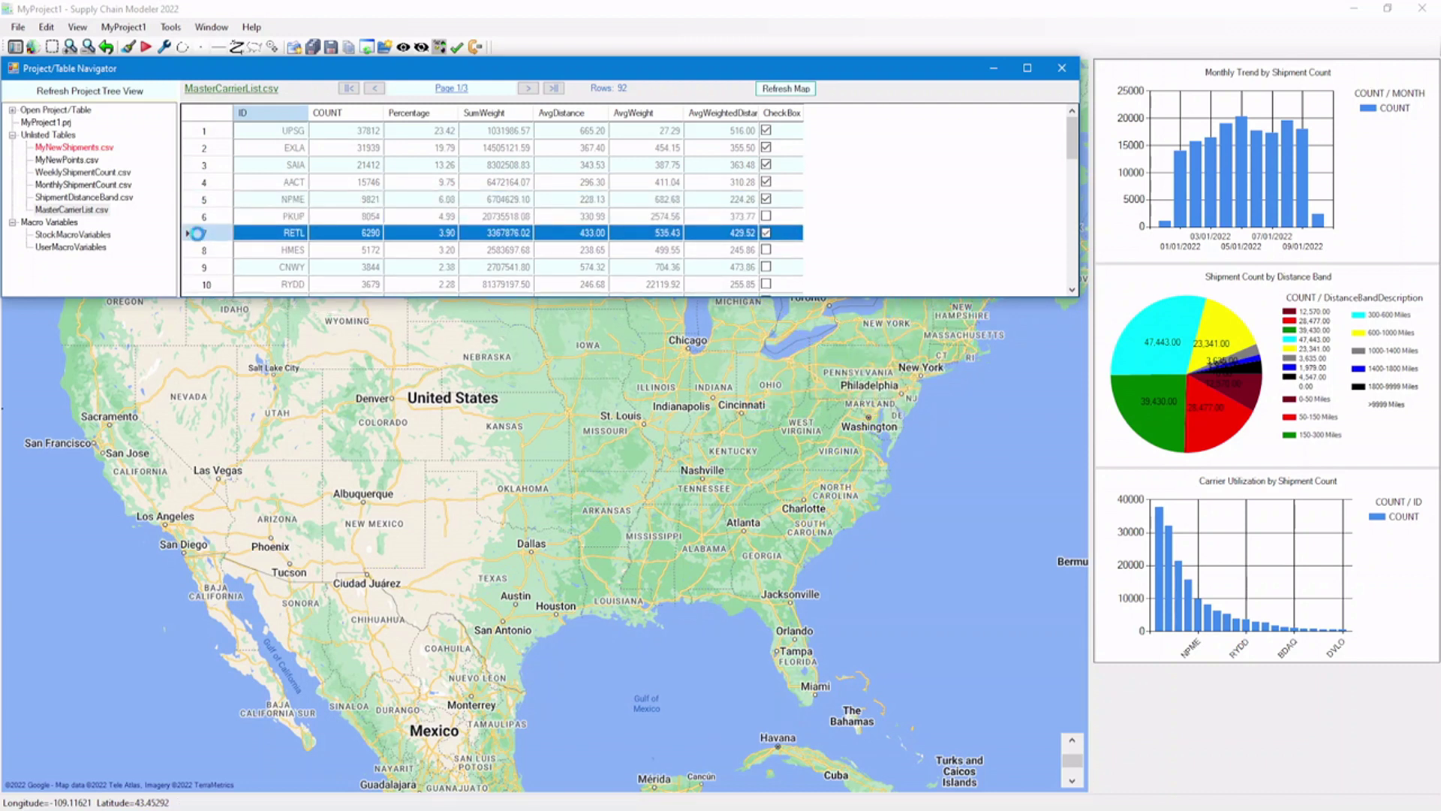
click(199, 252)
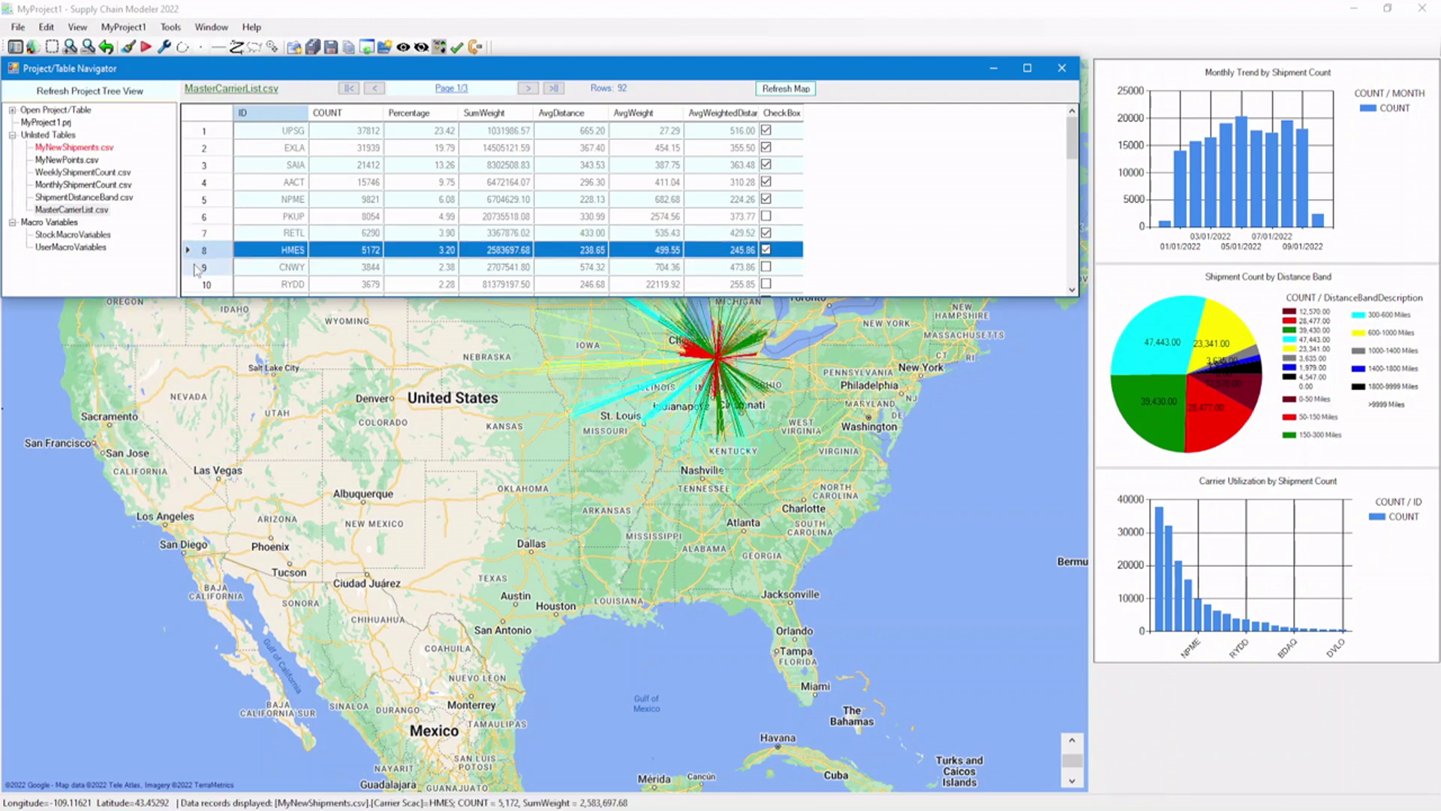
click(198, 267)
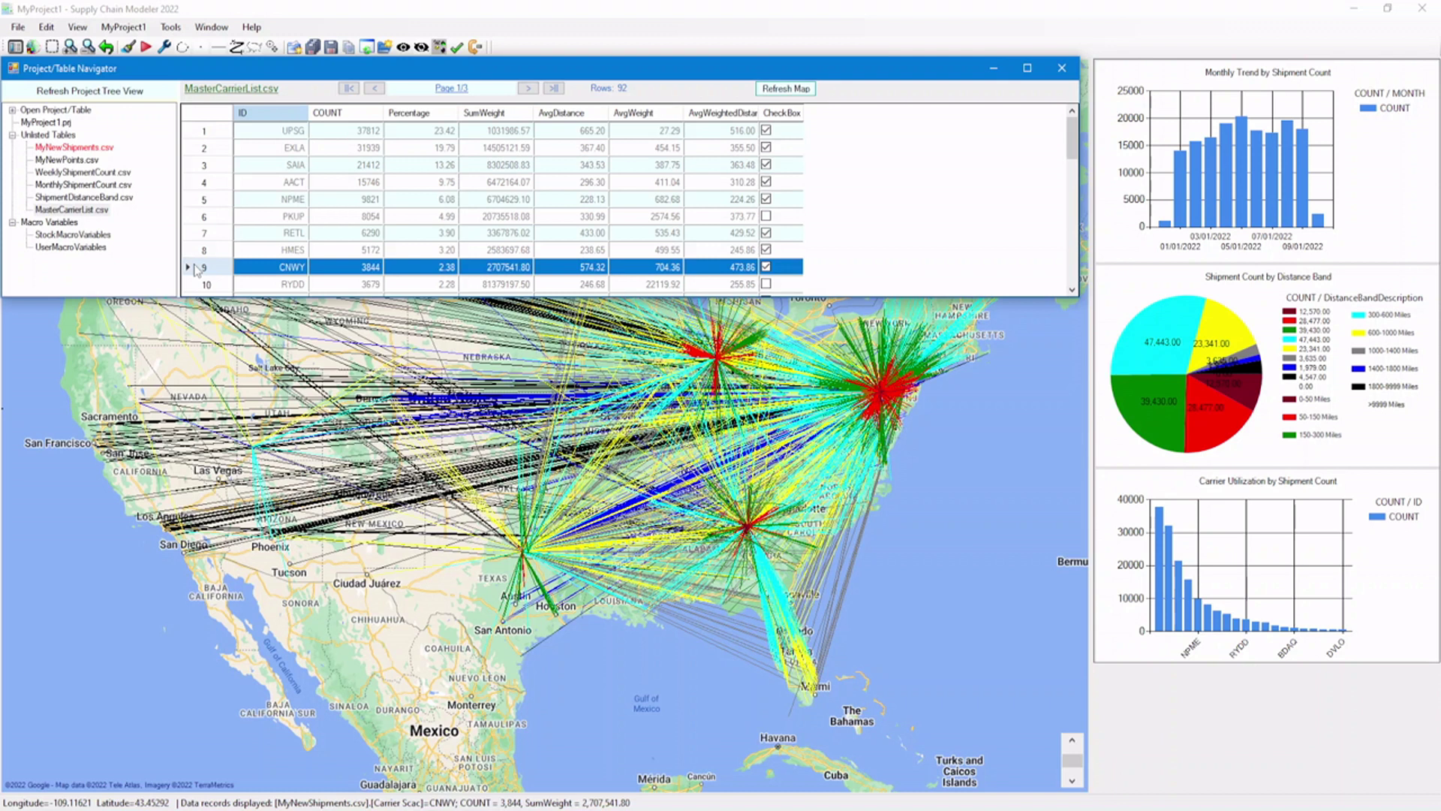
Dock the Mode List table on the dashboard, keeping Mode as the column
click(120, 28)
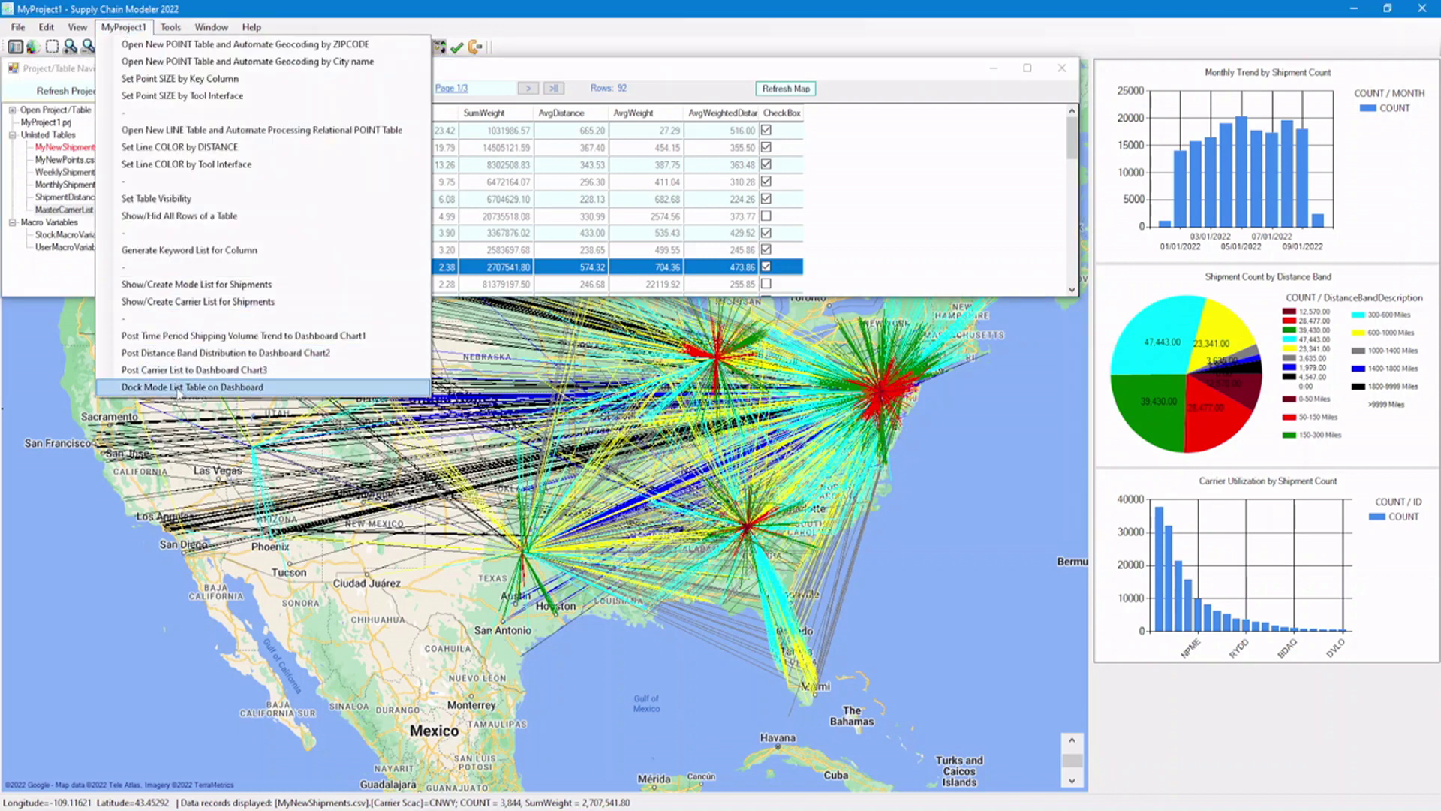
click(179, 387)
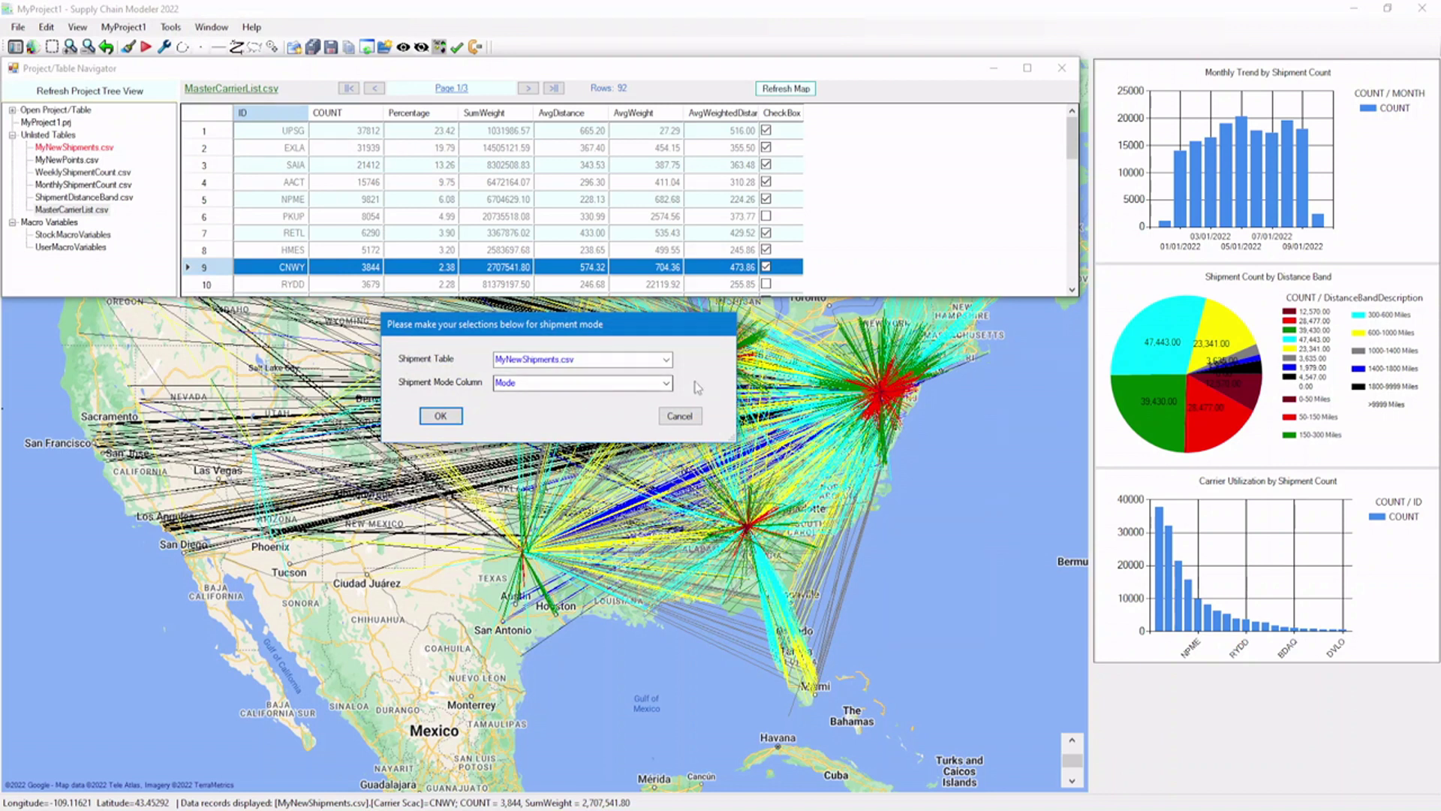
click(667, 383)
click(668, 383)
click(441, 416)
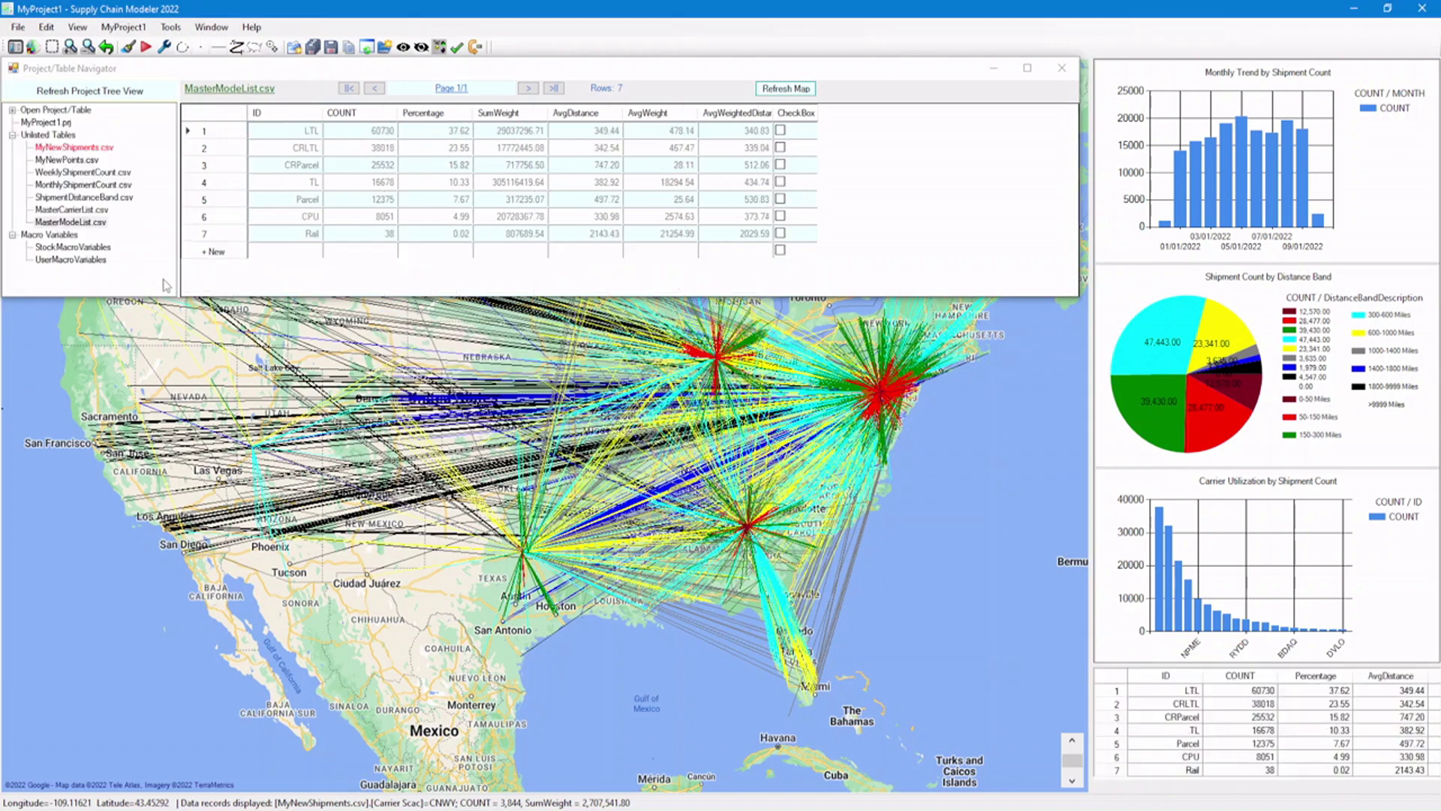
Check LTL, TL and Rail in MasterModeList.csv to map their lanes
click(191, 133)
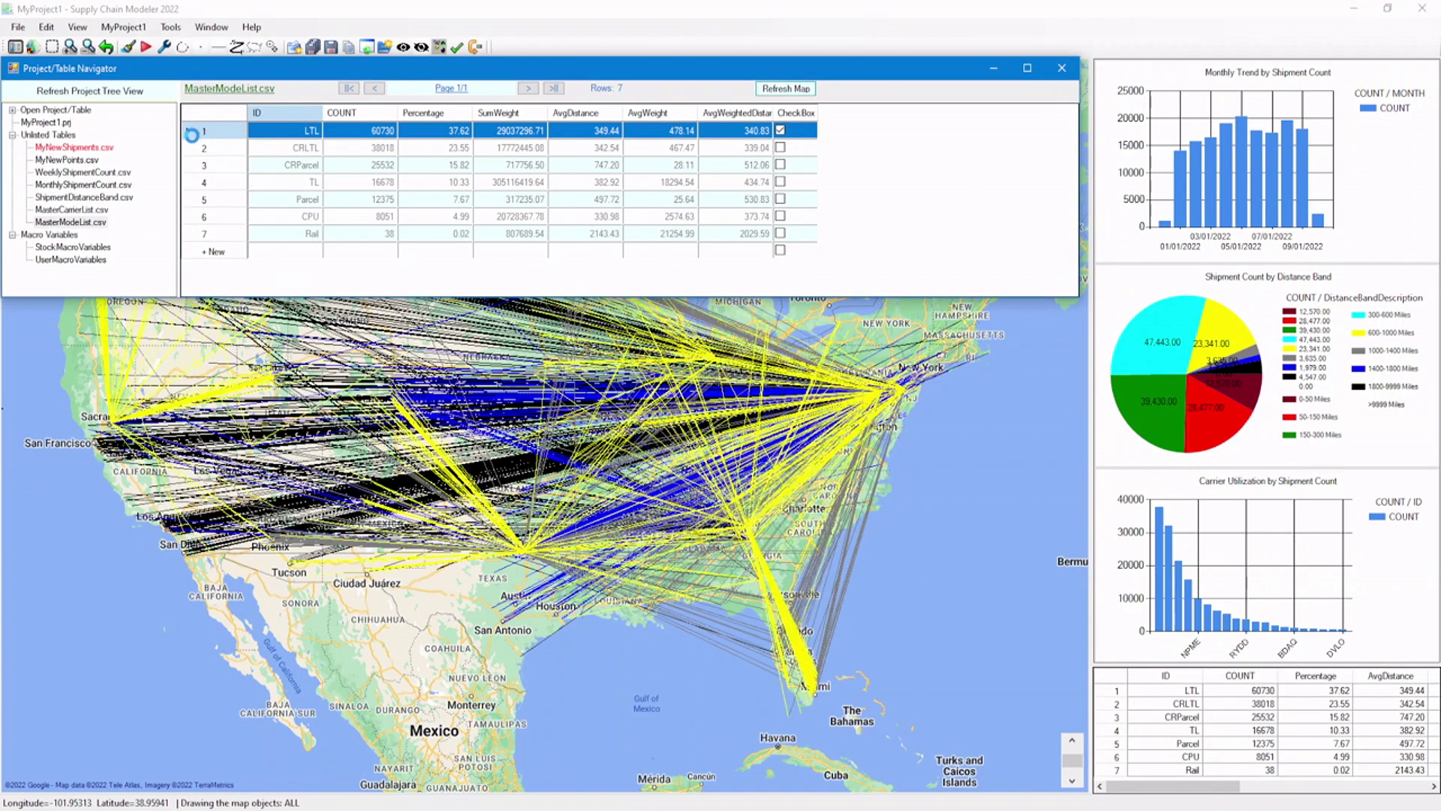
click(194, 183)
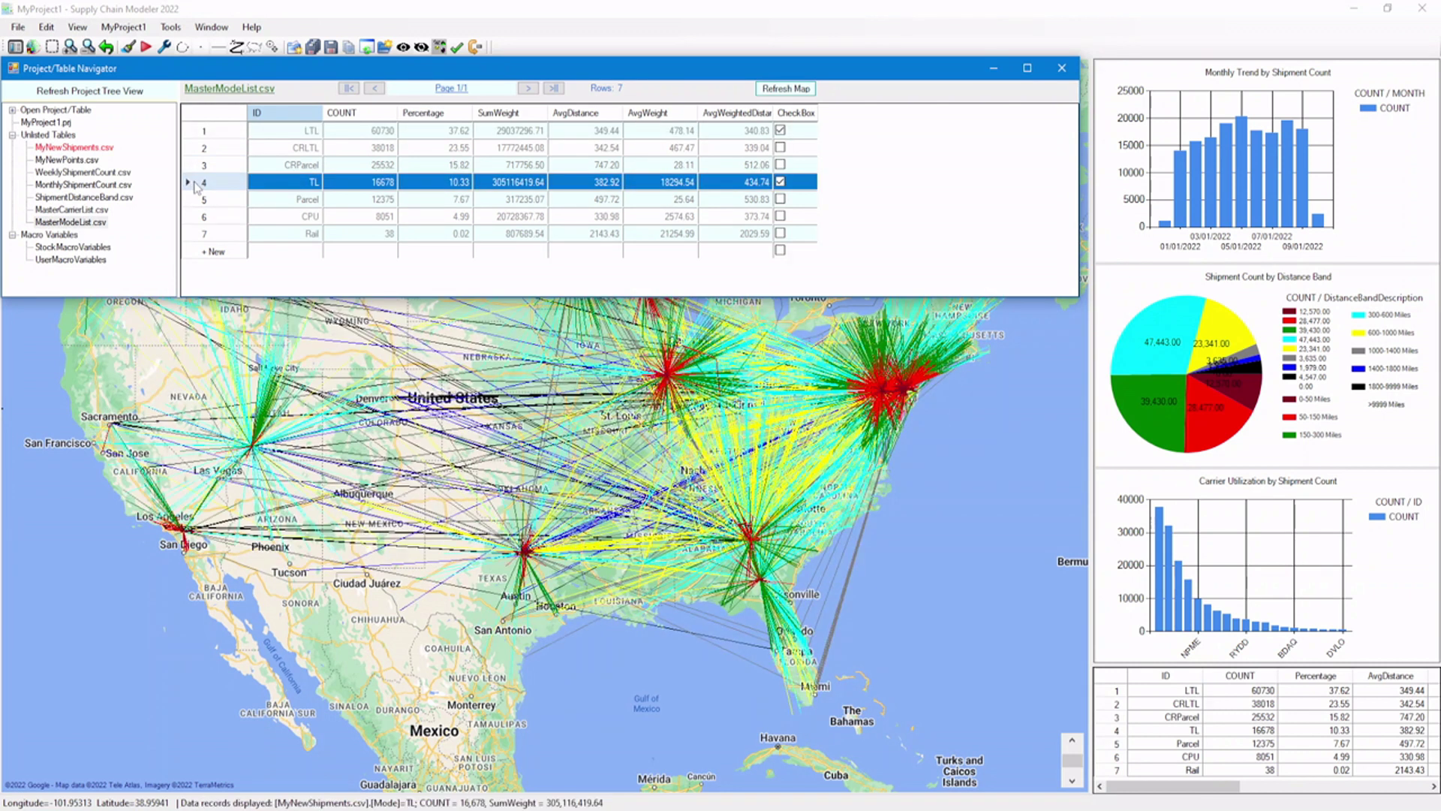
click(194, 234)
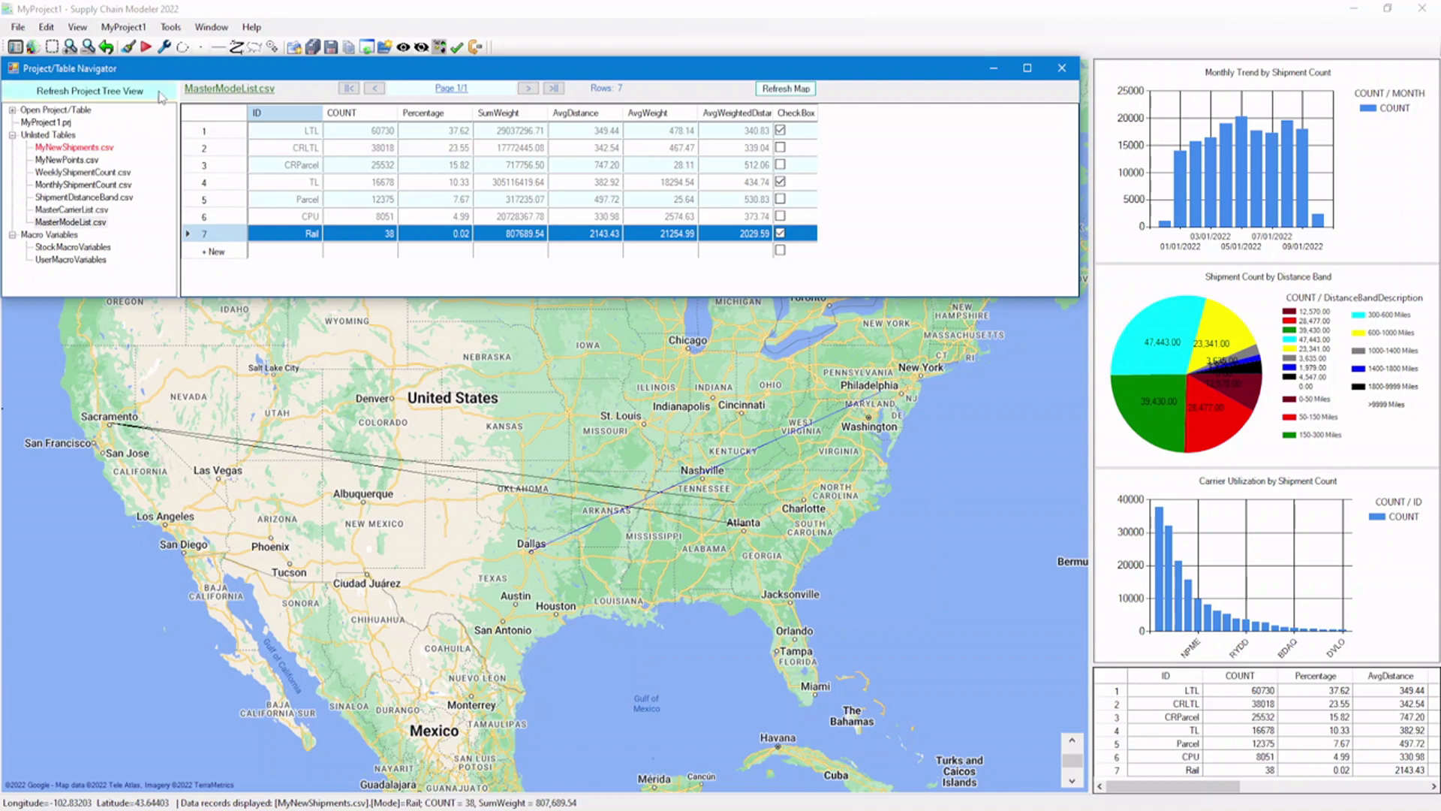
Generate a keyword list from MyNewShipments.csv on the Origin State column
click(120, 28)
click(118, 33)
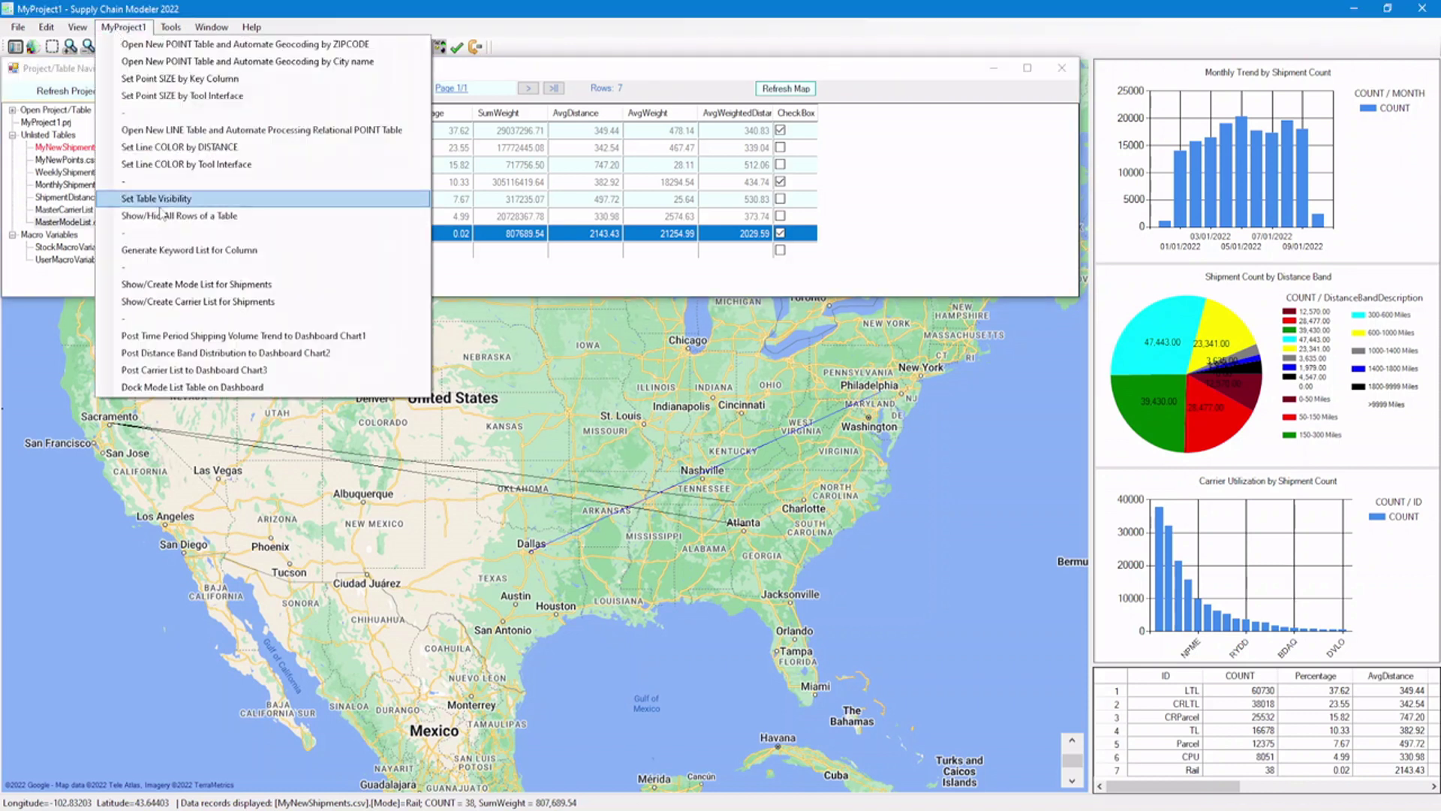
click(161, 251)
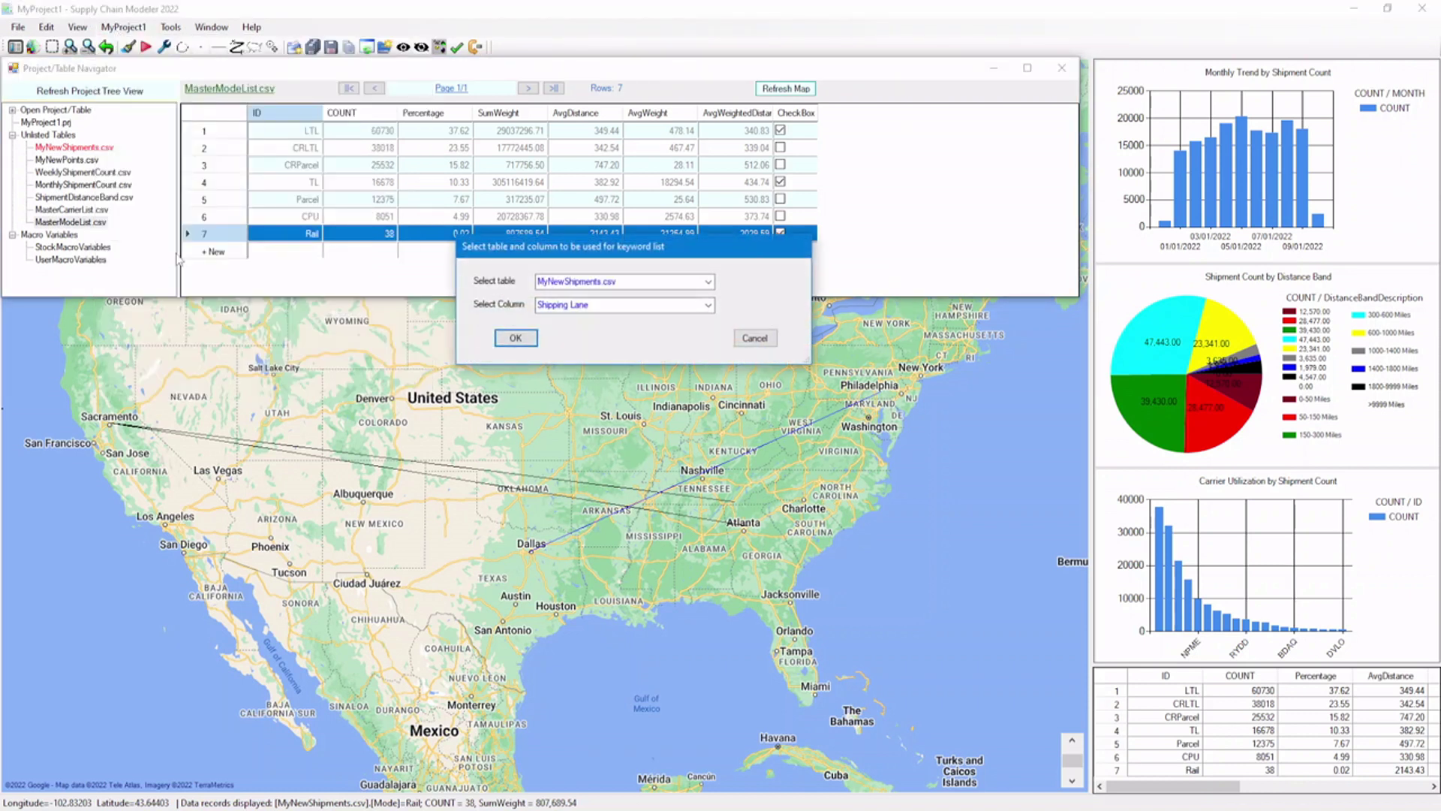
click(708, 305)
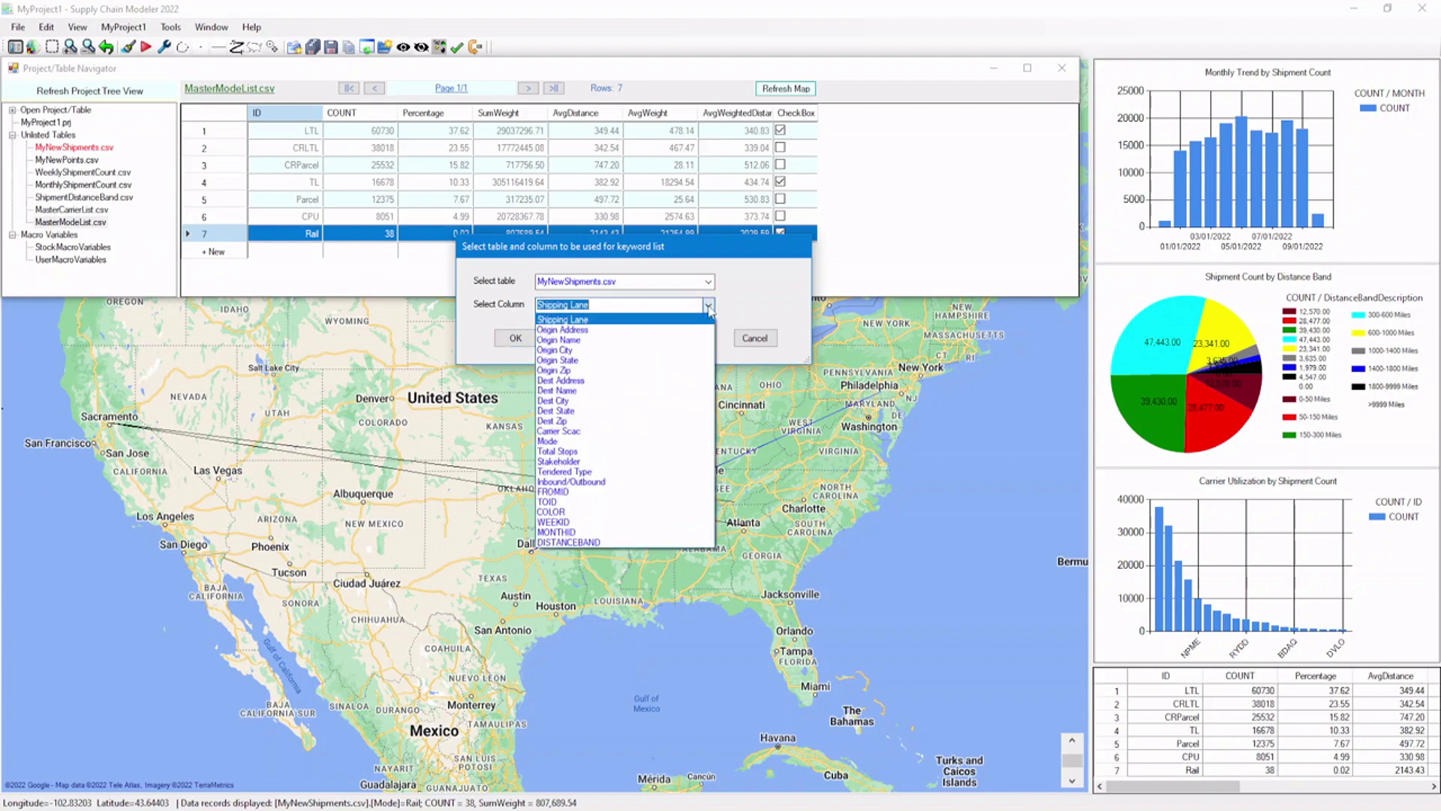
click(659, 361)
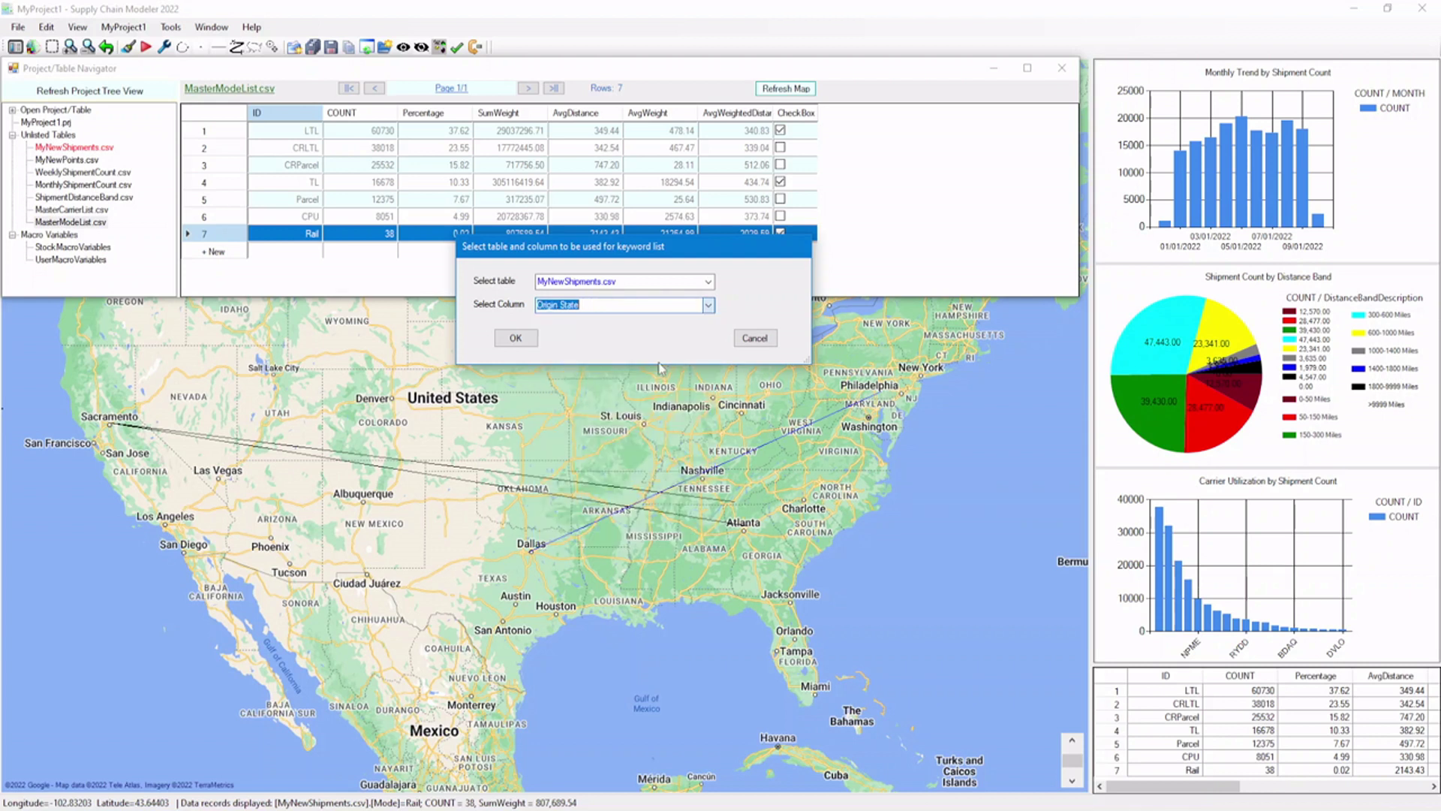
click(516, 338)
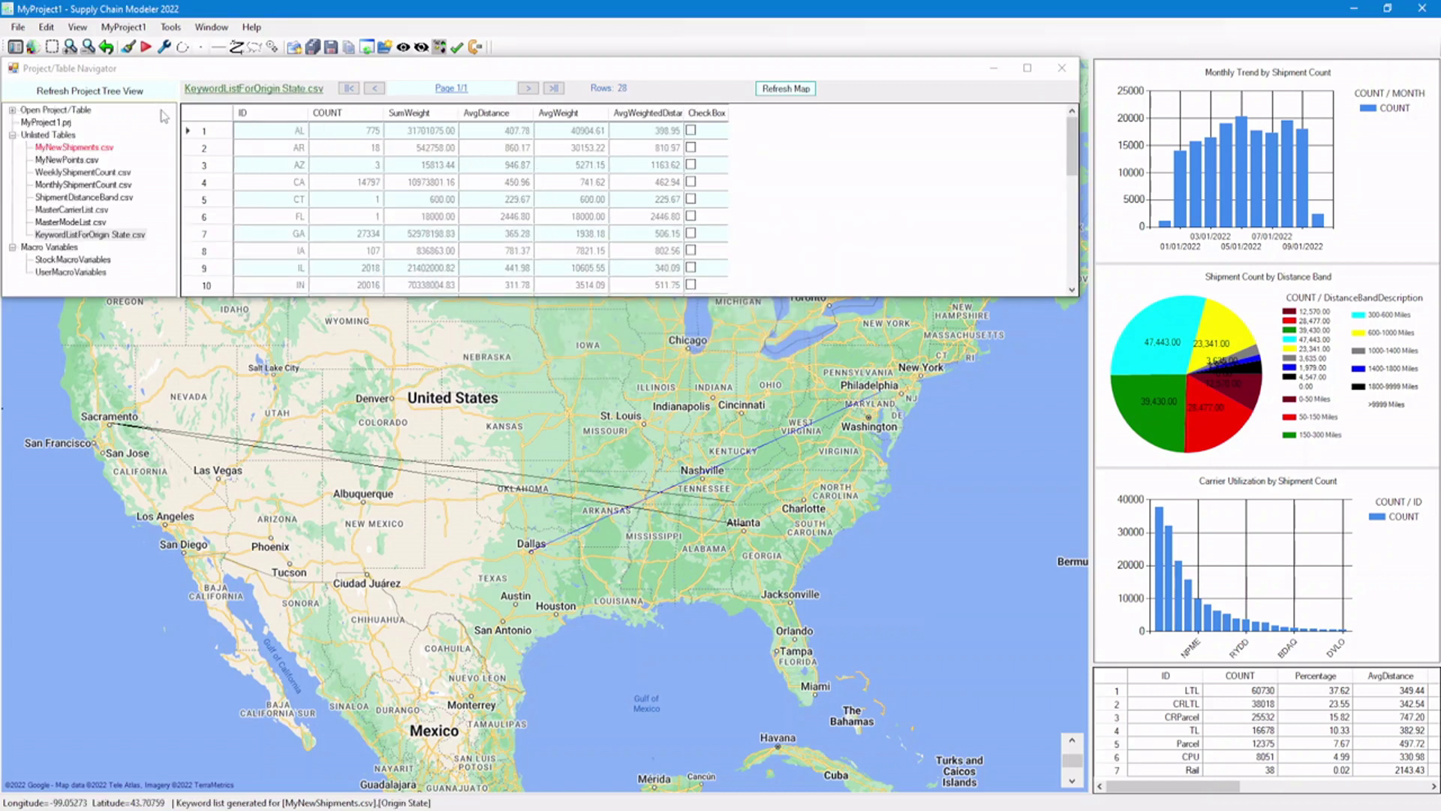
Check origin states CA, GA and IN and map them together with Option 1
click(196, 135)
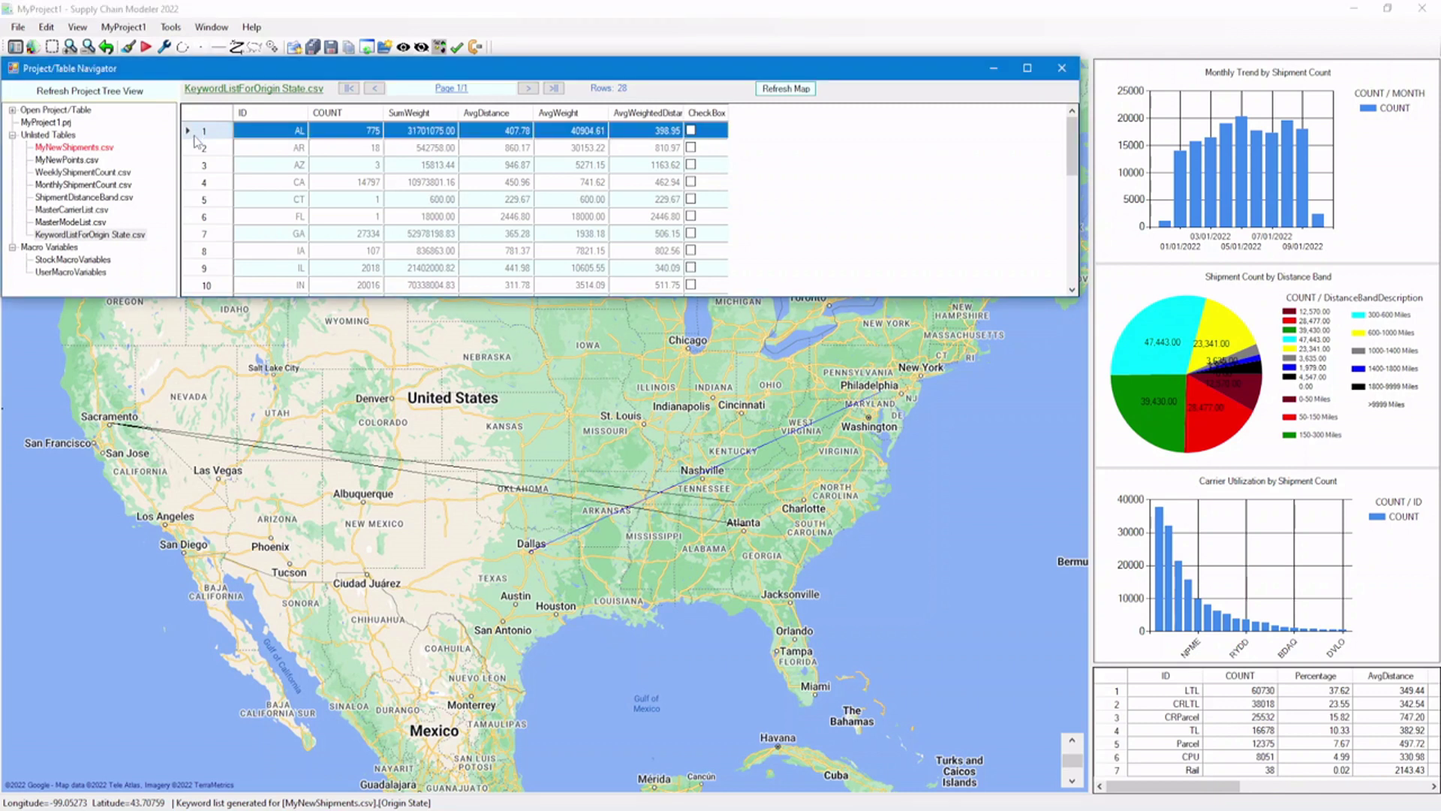
click(198, 168)
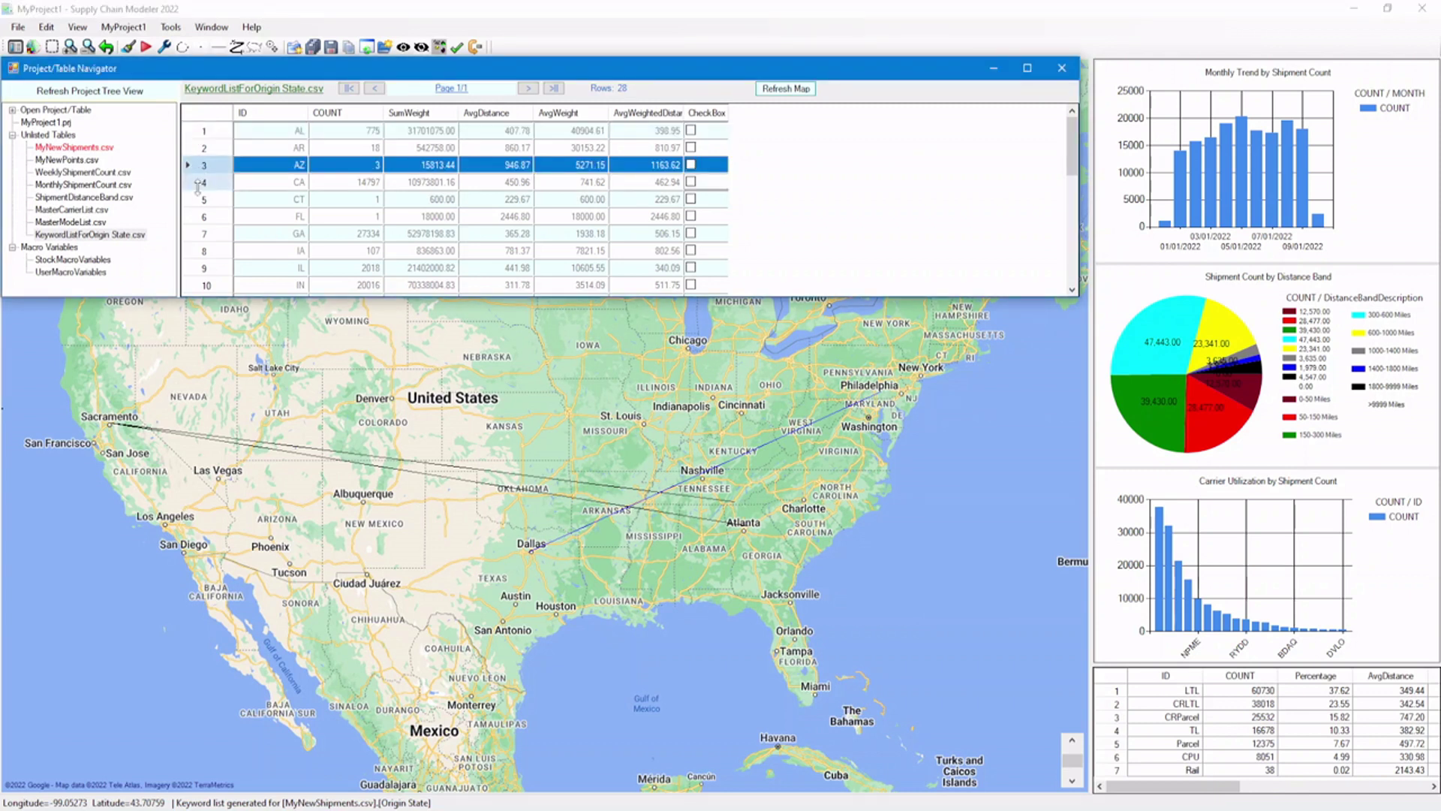
click(201, 183)
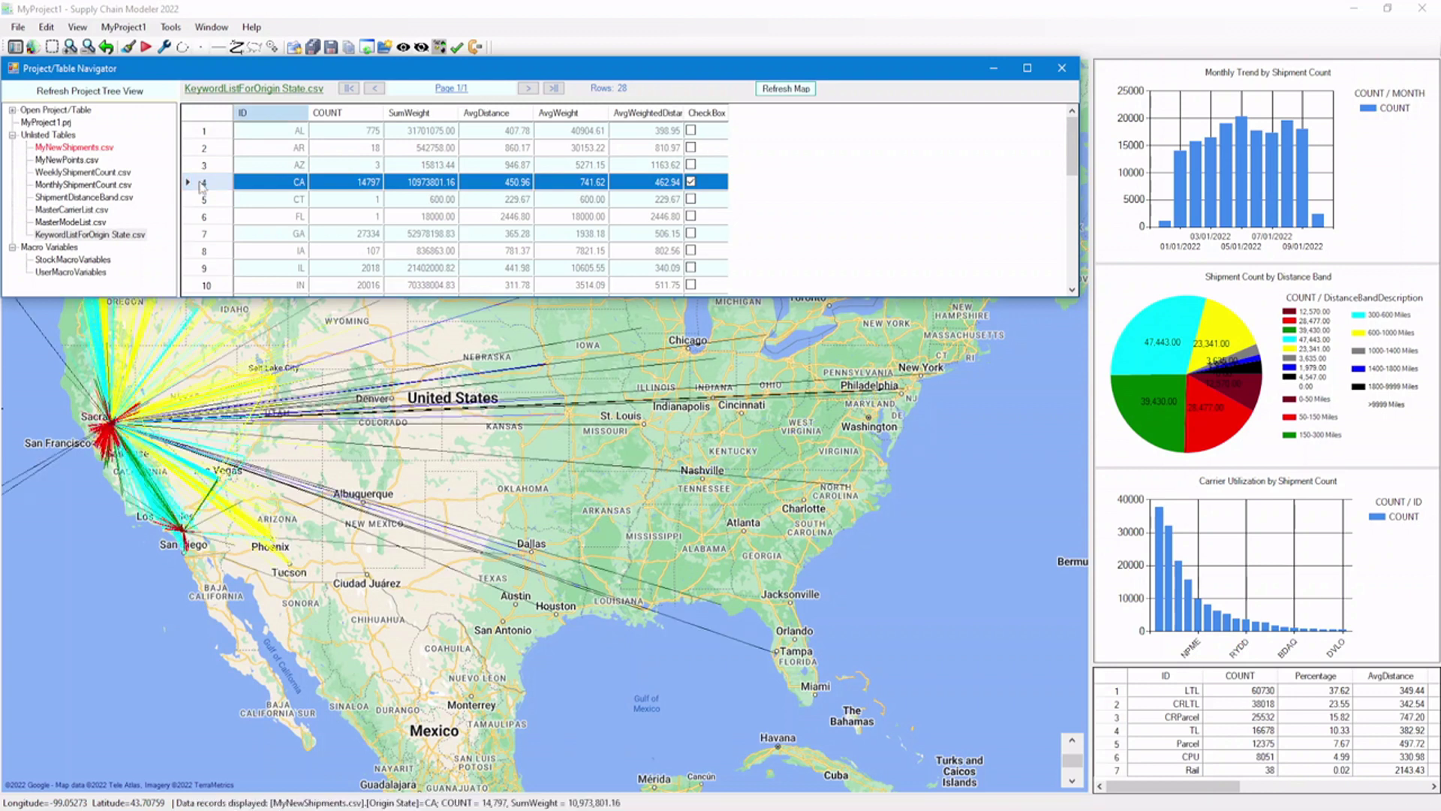
click(203, 234)
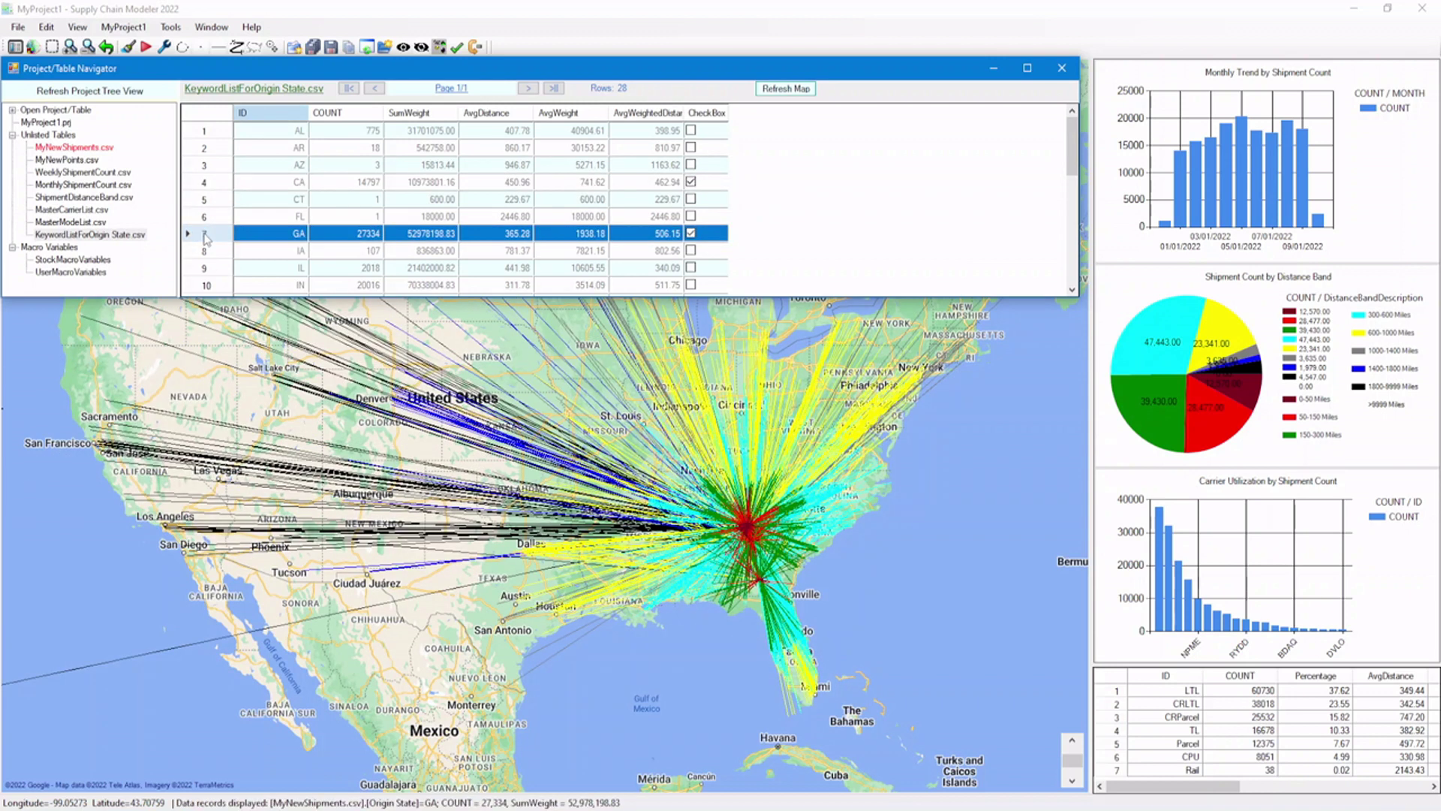
click(201, 285)
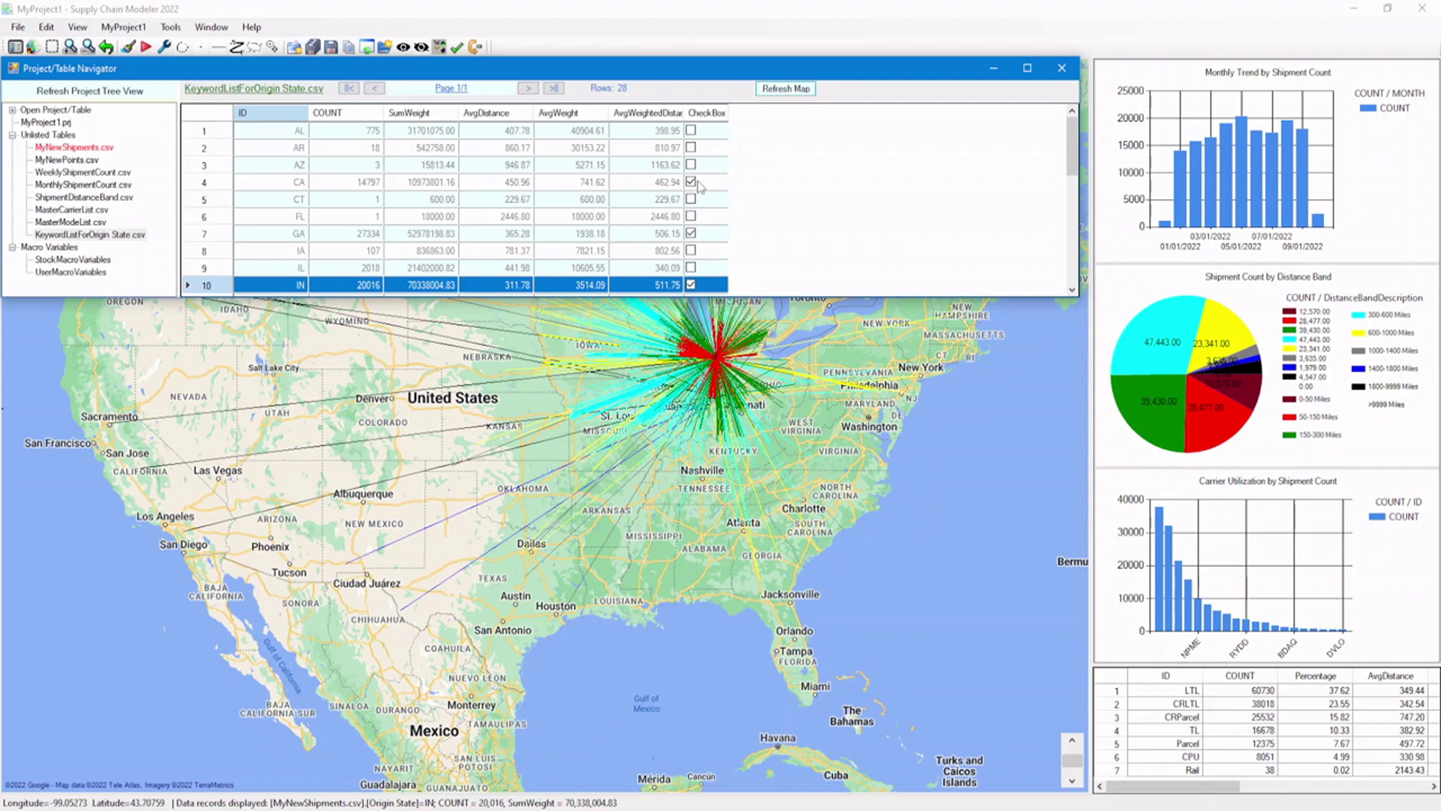
click(706, 117)
click(610, 472)
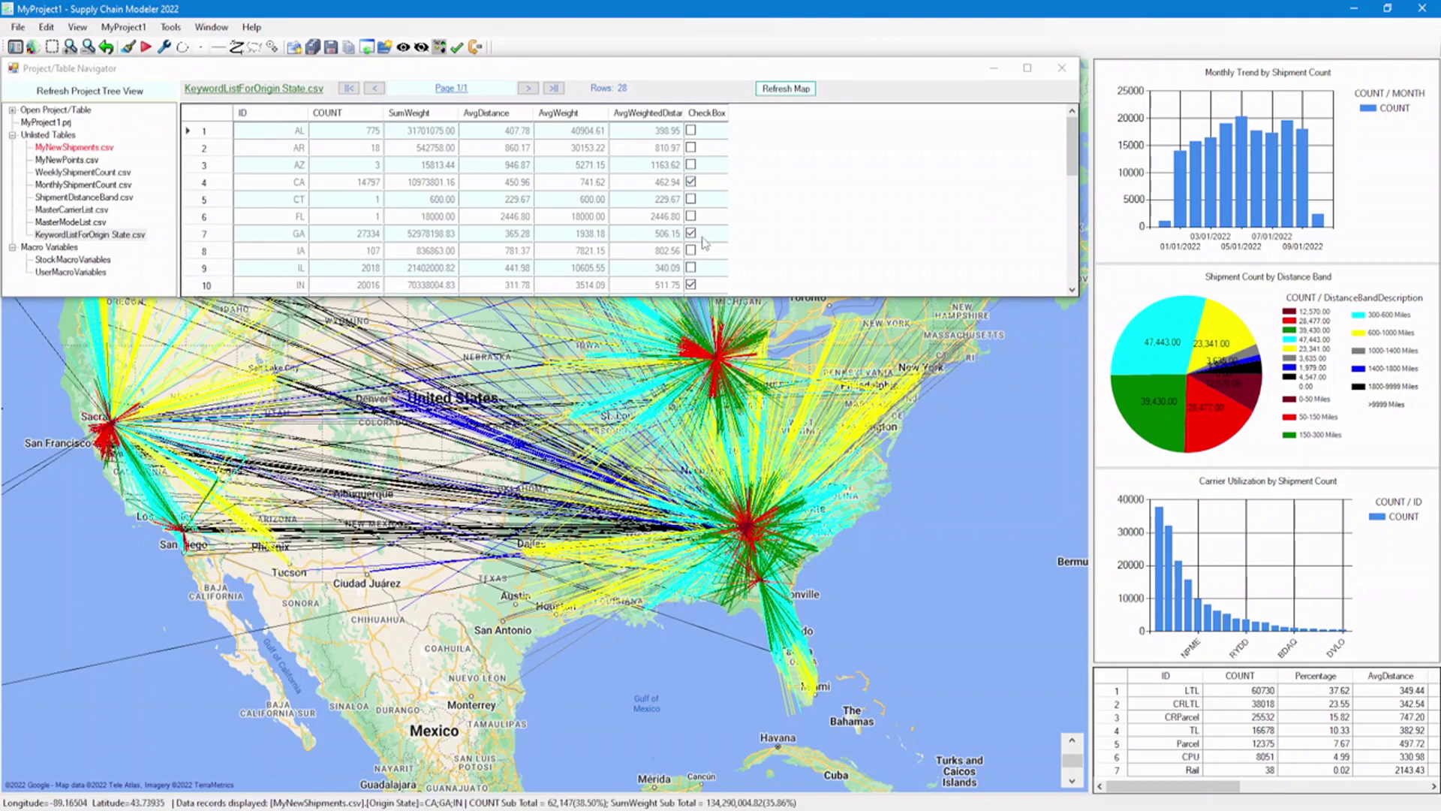
Sort the origin-state table by COUNT descending with TableSort, then map top state PA
click(355, 120)
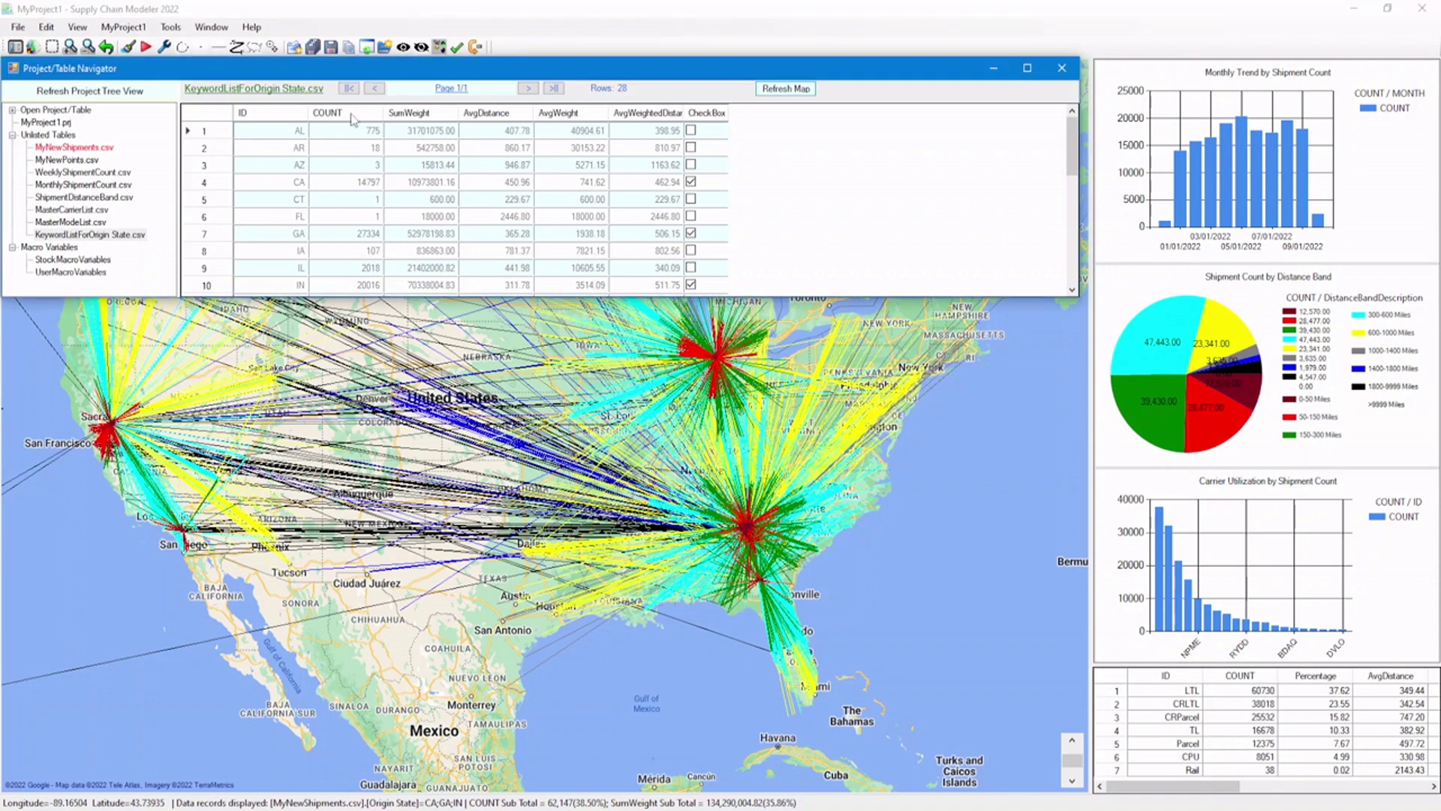
click(341, 120)
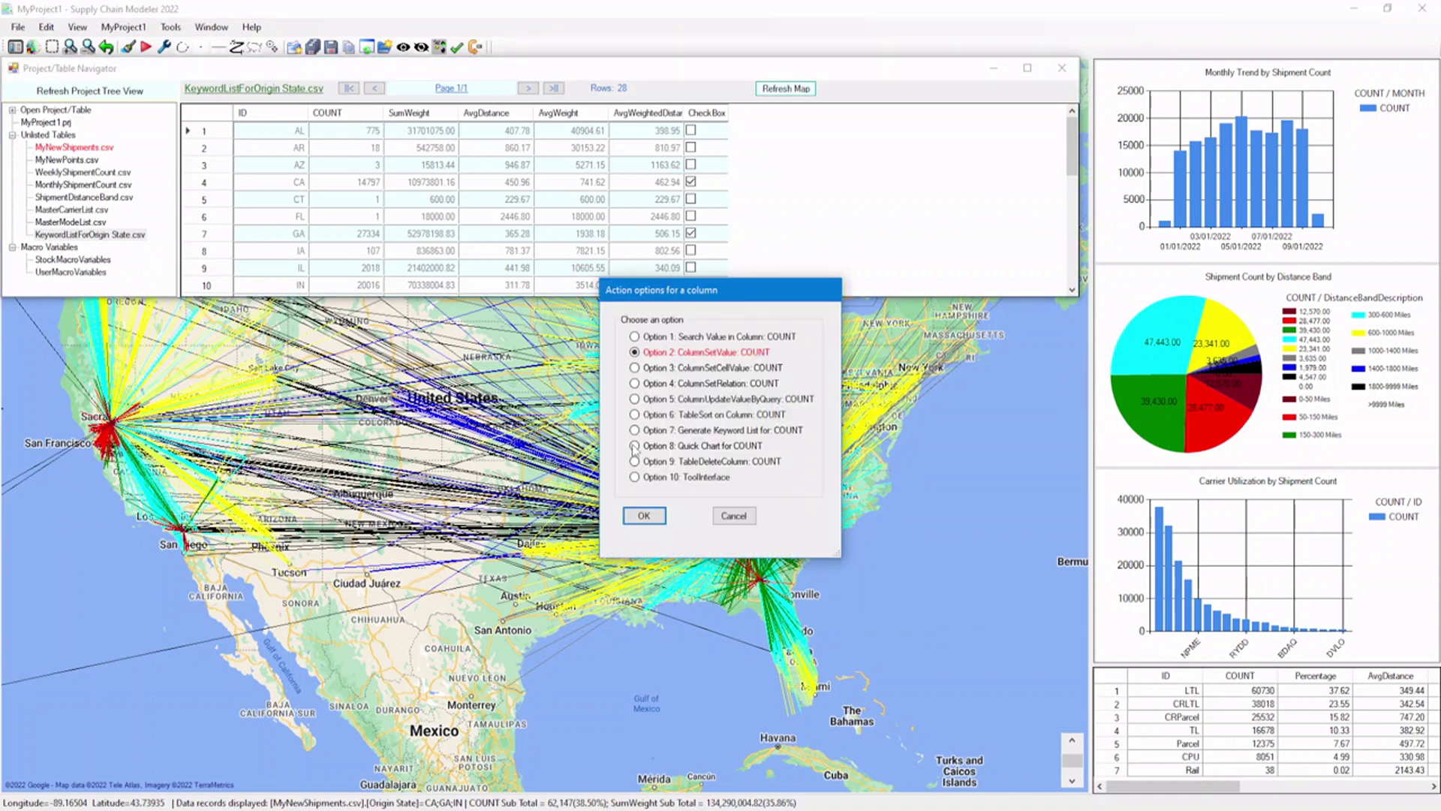
click(679, 418)
click(644, 515)
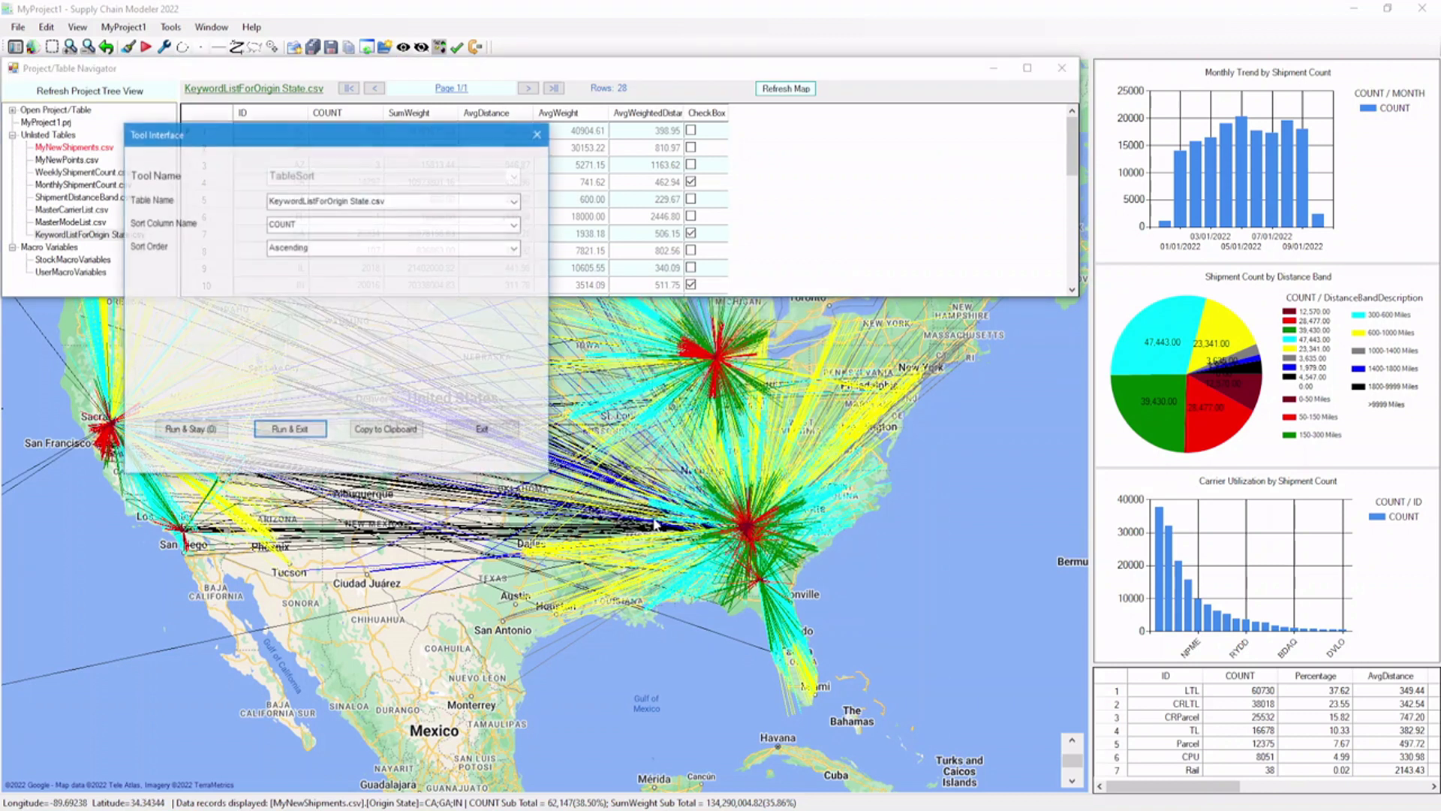
click(516, 250)
click(497, 272)
click(291, 431)
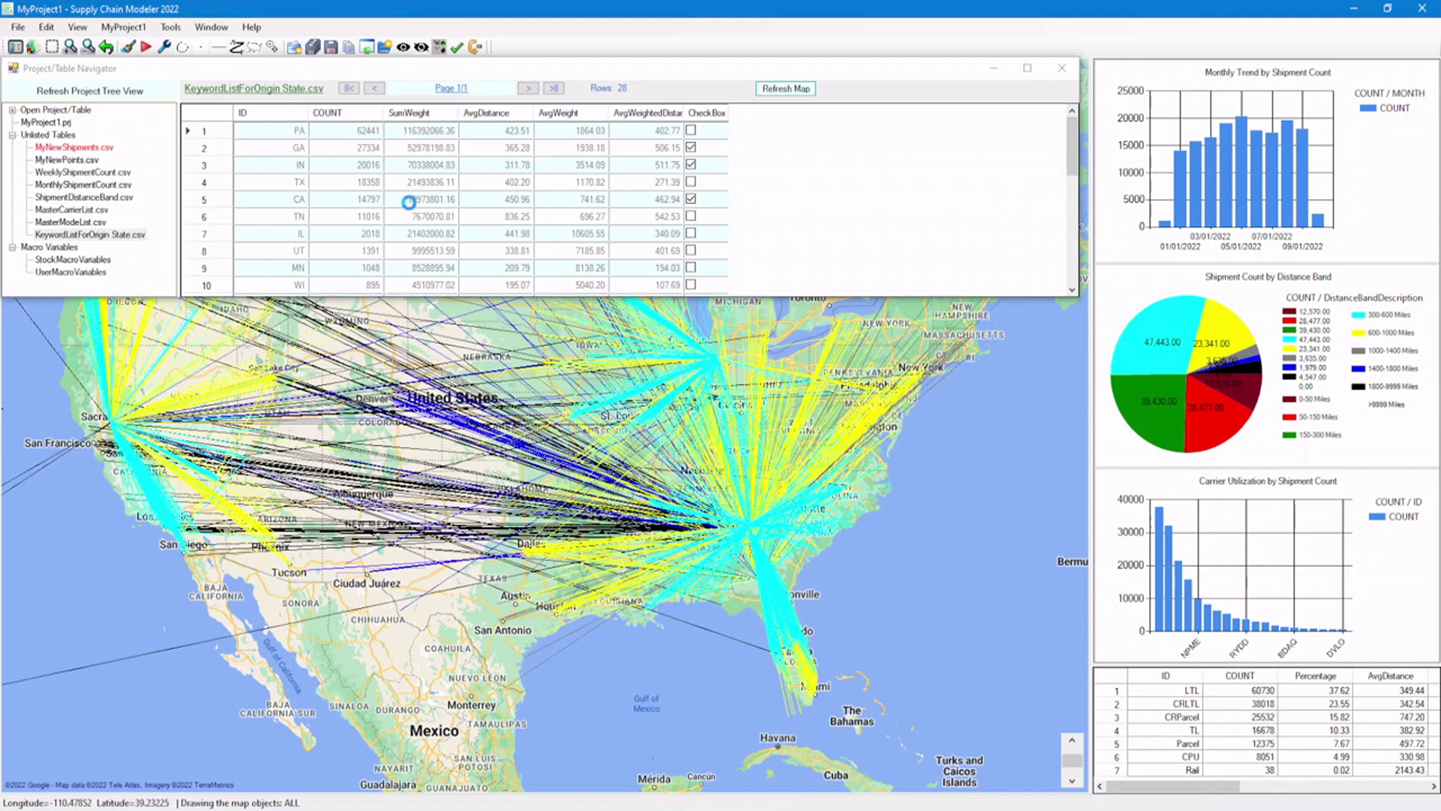
click(194, 129)
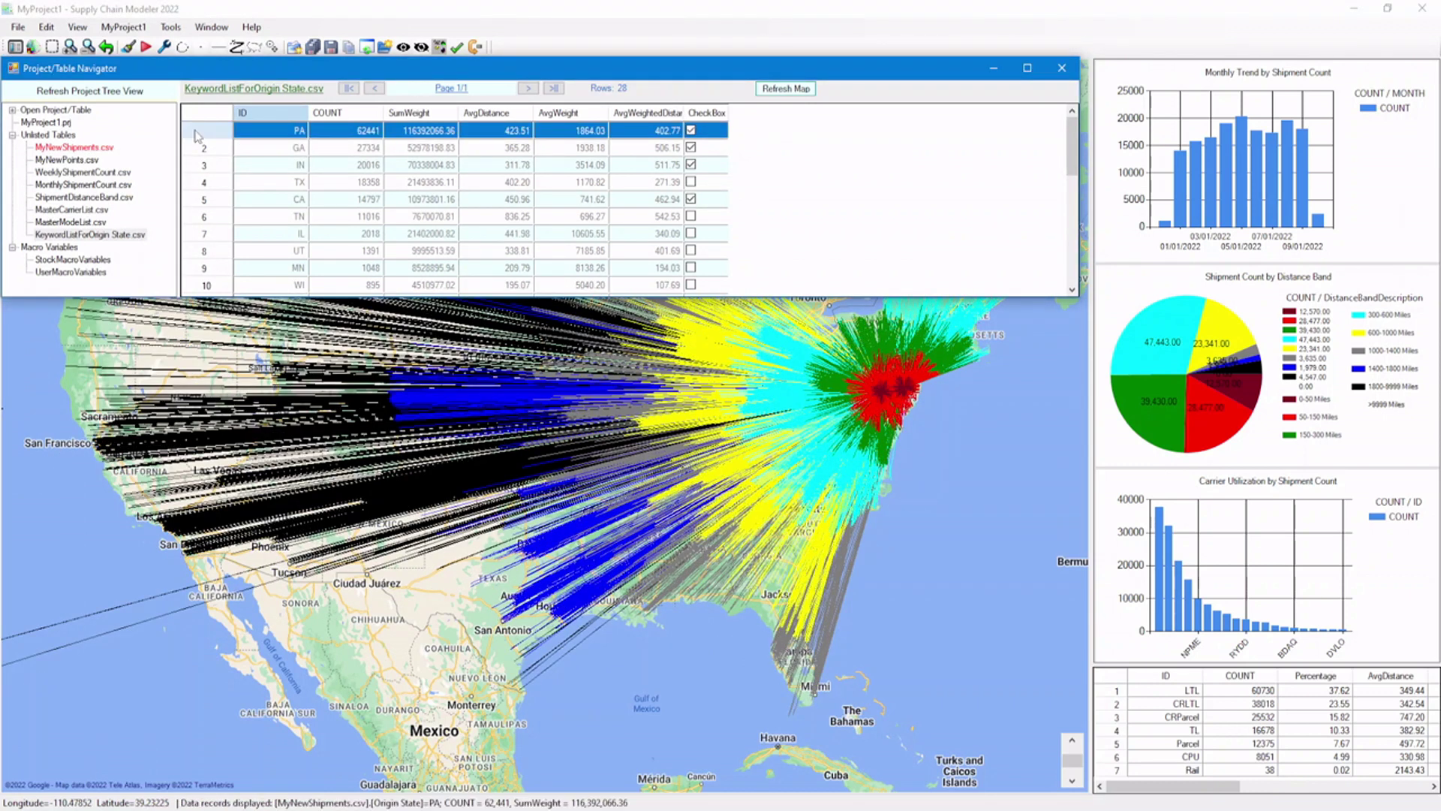
Check GA, IN and TX alongside PA and CA and map them together with Option 1
click(195, 147)
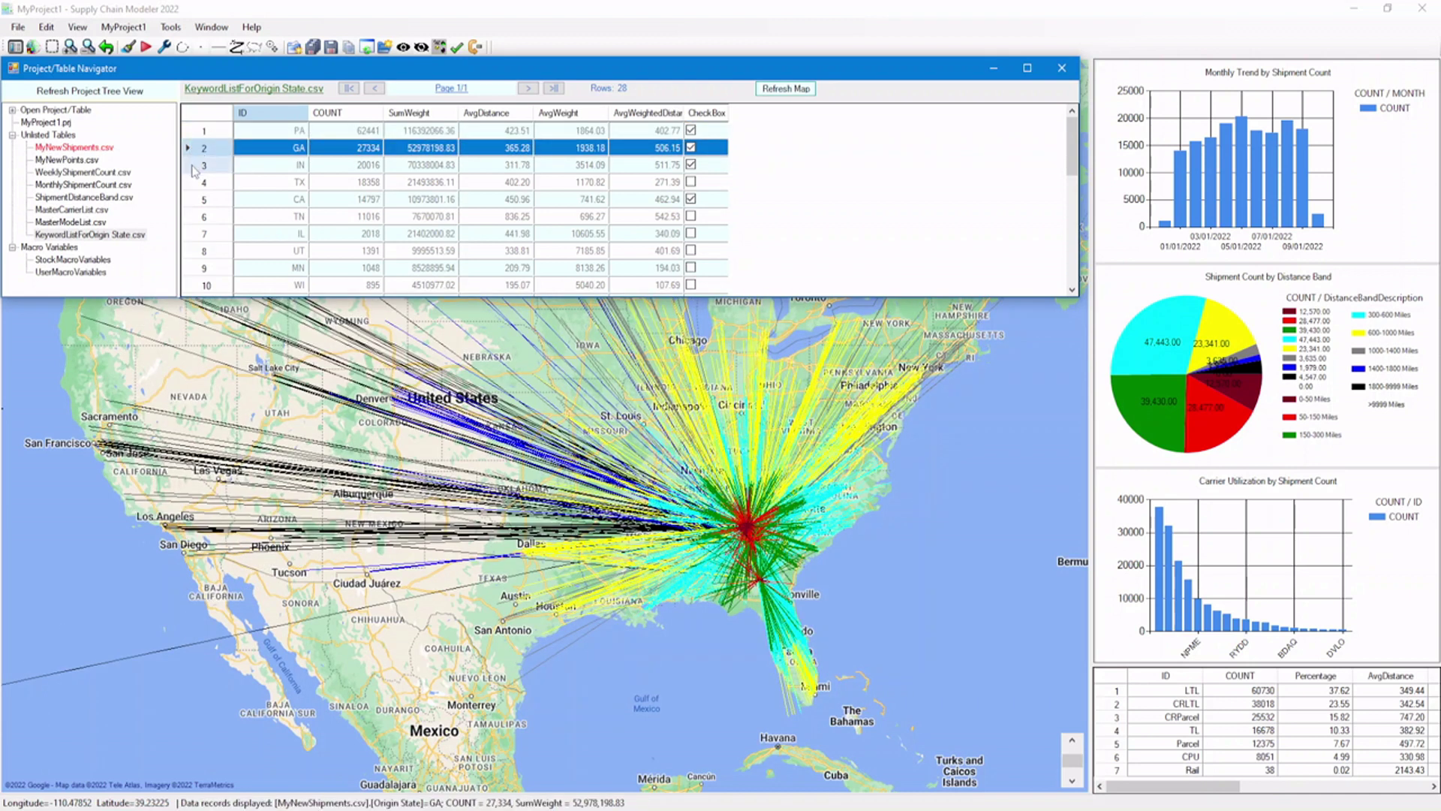
click(195, 166)
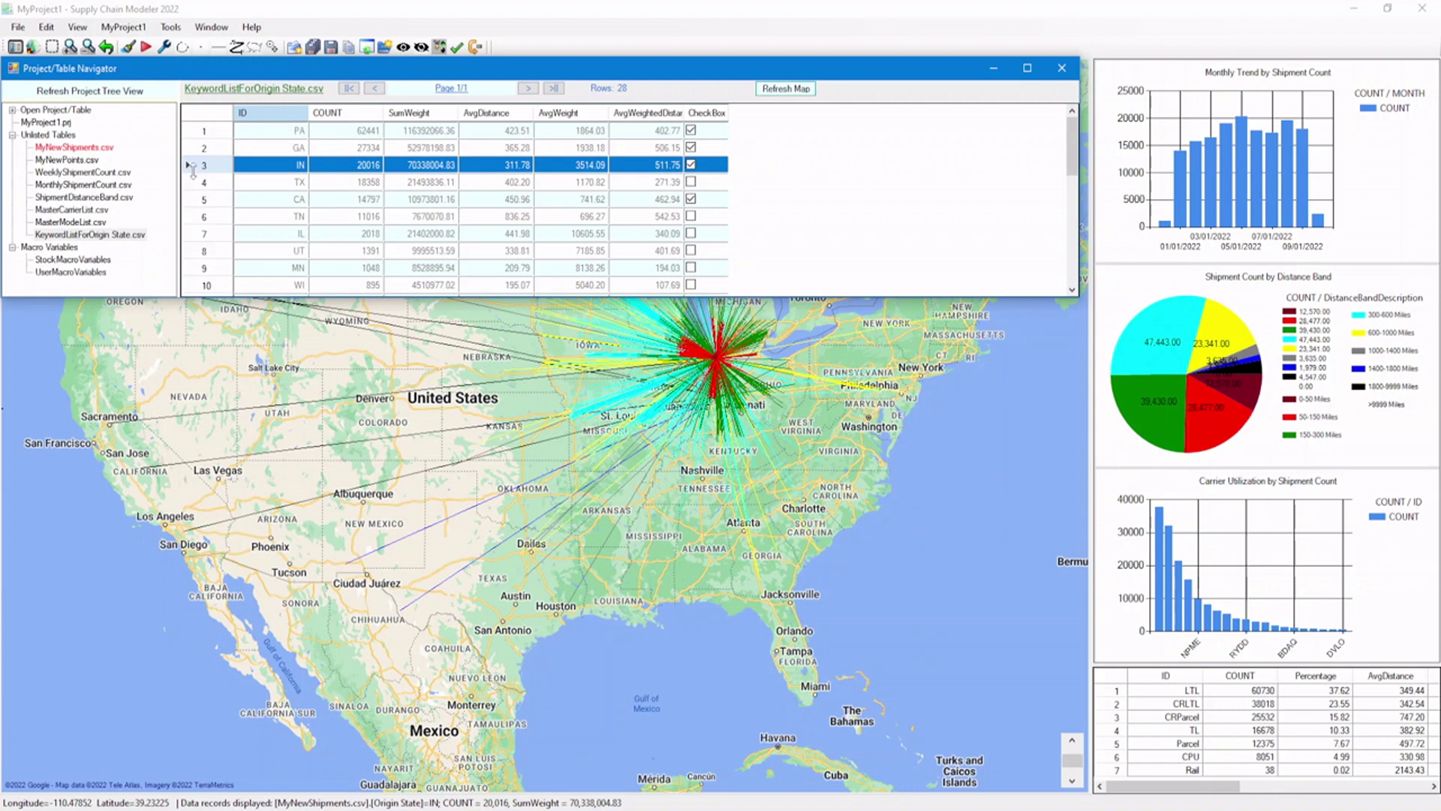
click(197, 184)
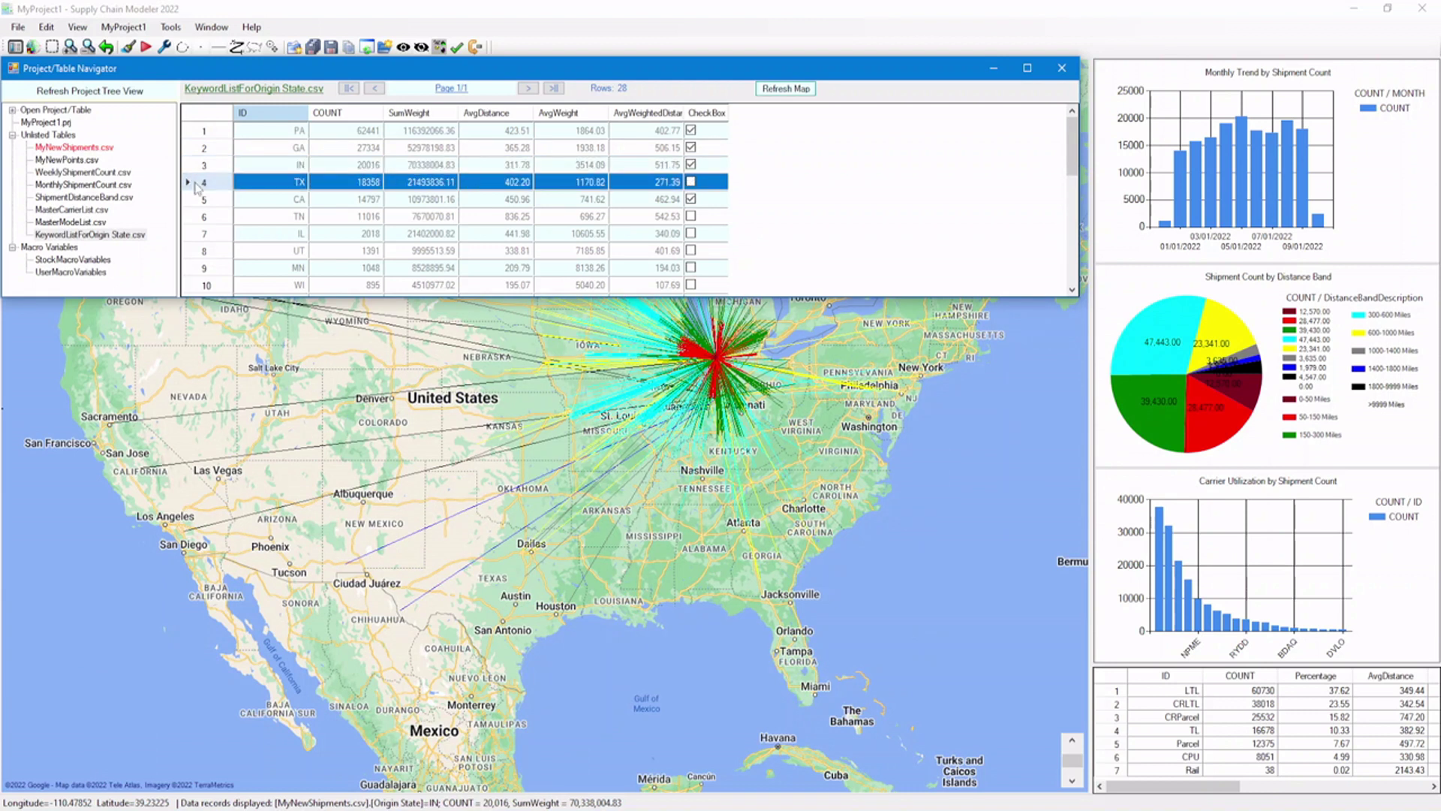
ctrl+click(403, 164)
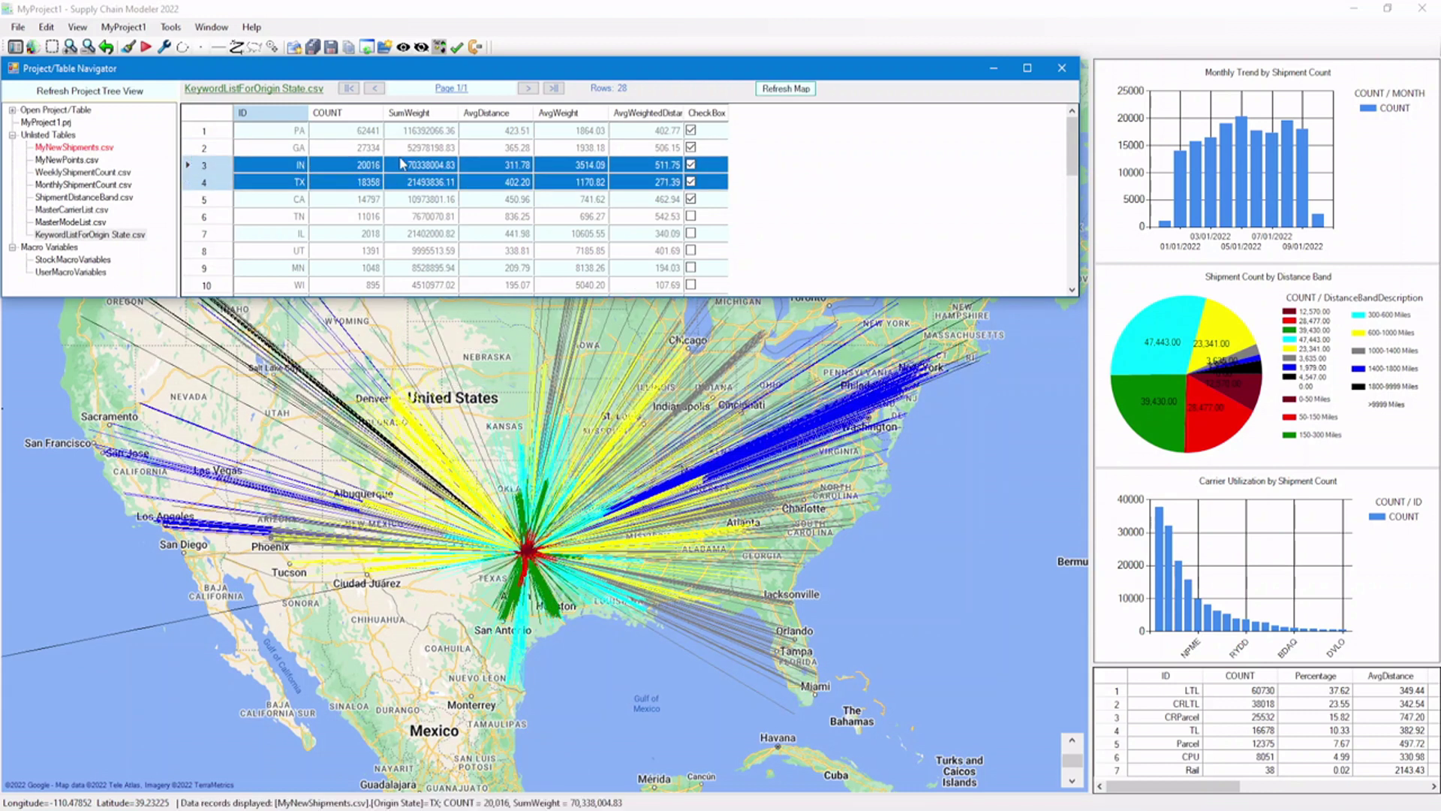
click(707, 114)
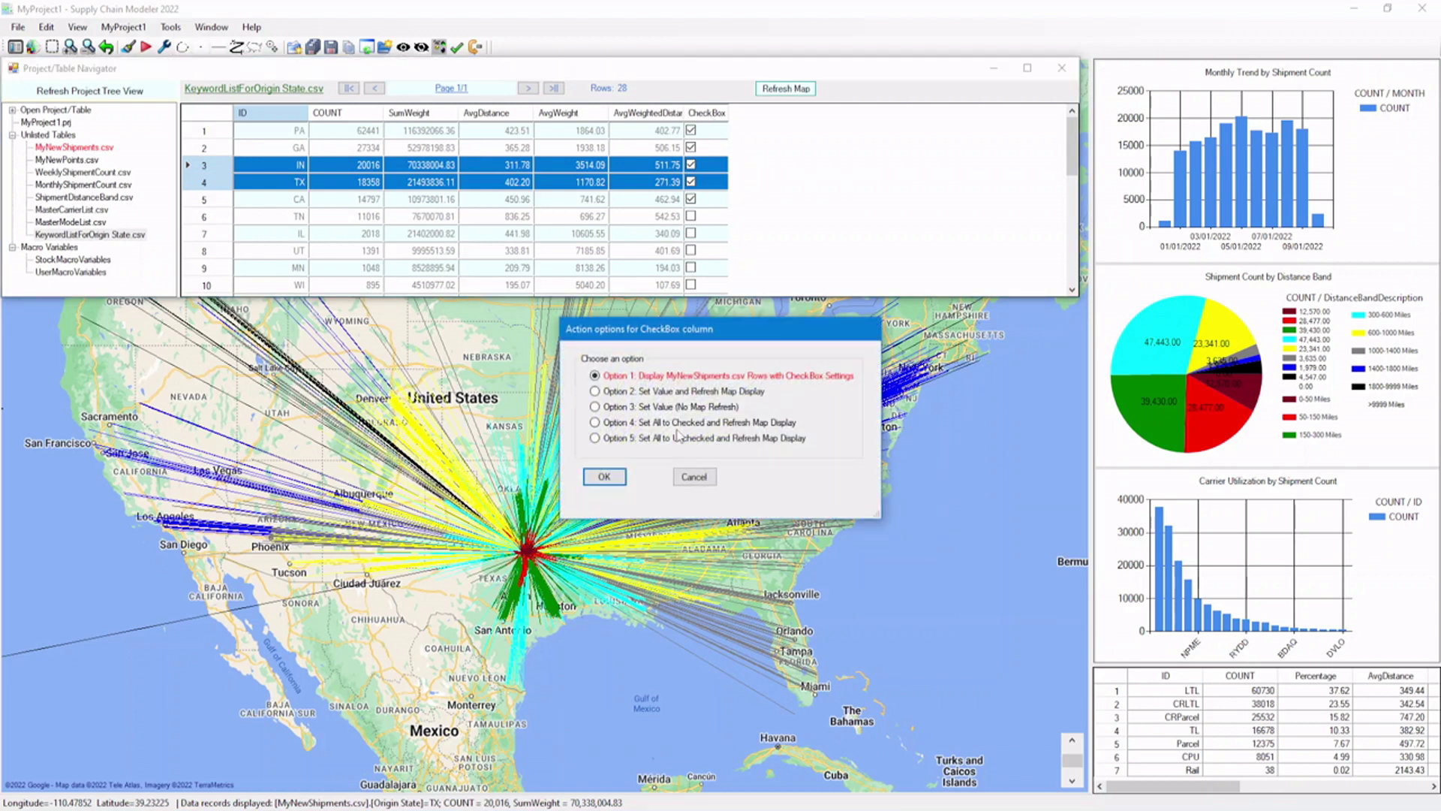
click(595, 475)
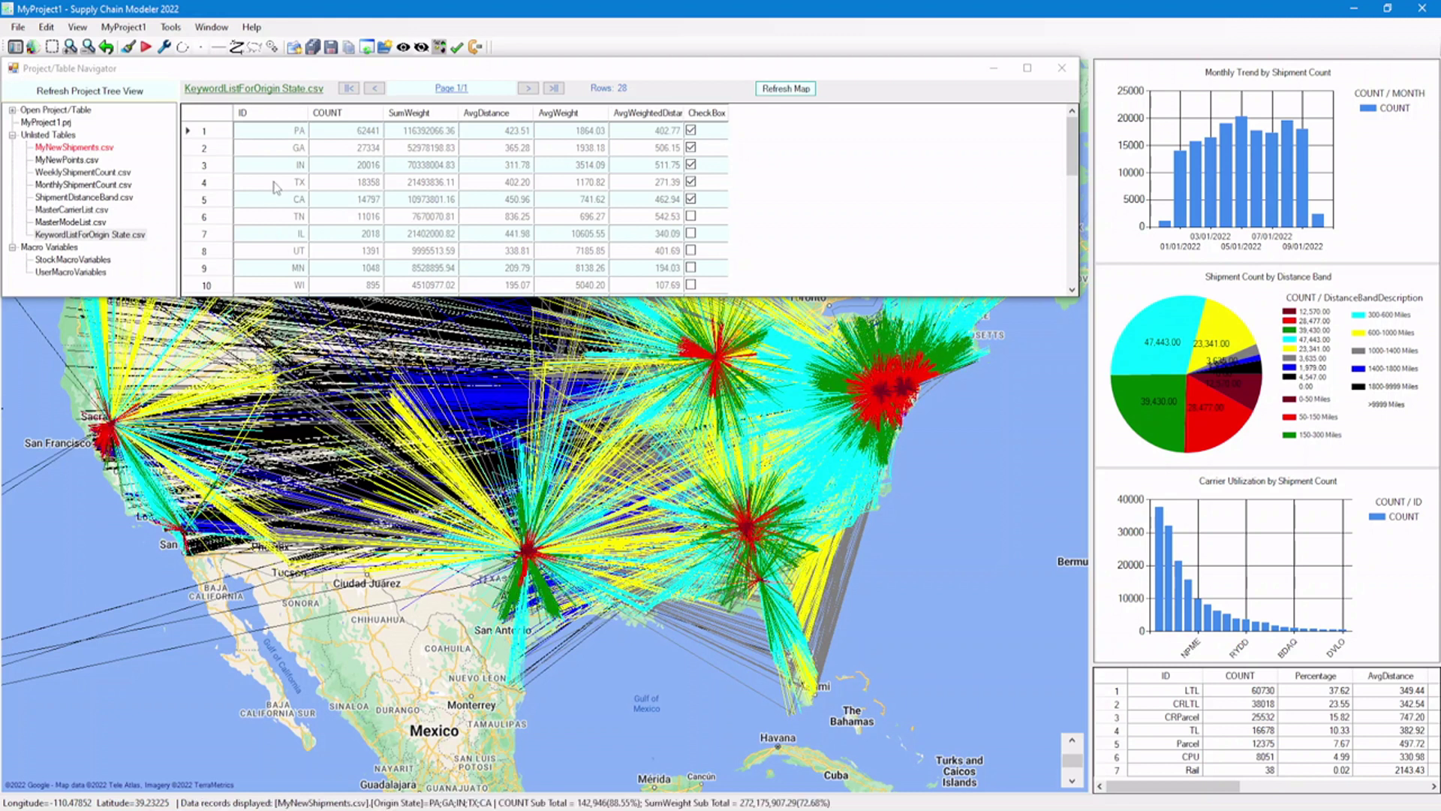
Create a new keyword list on the Tendered Type column of MyNewShipments.csv
click(126, 29)
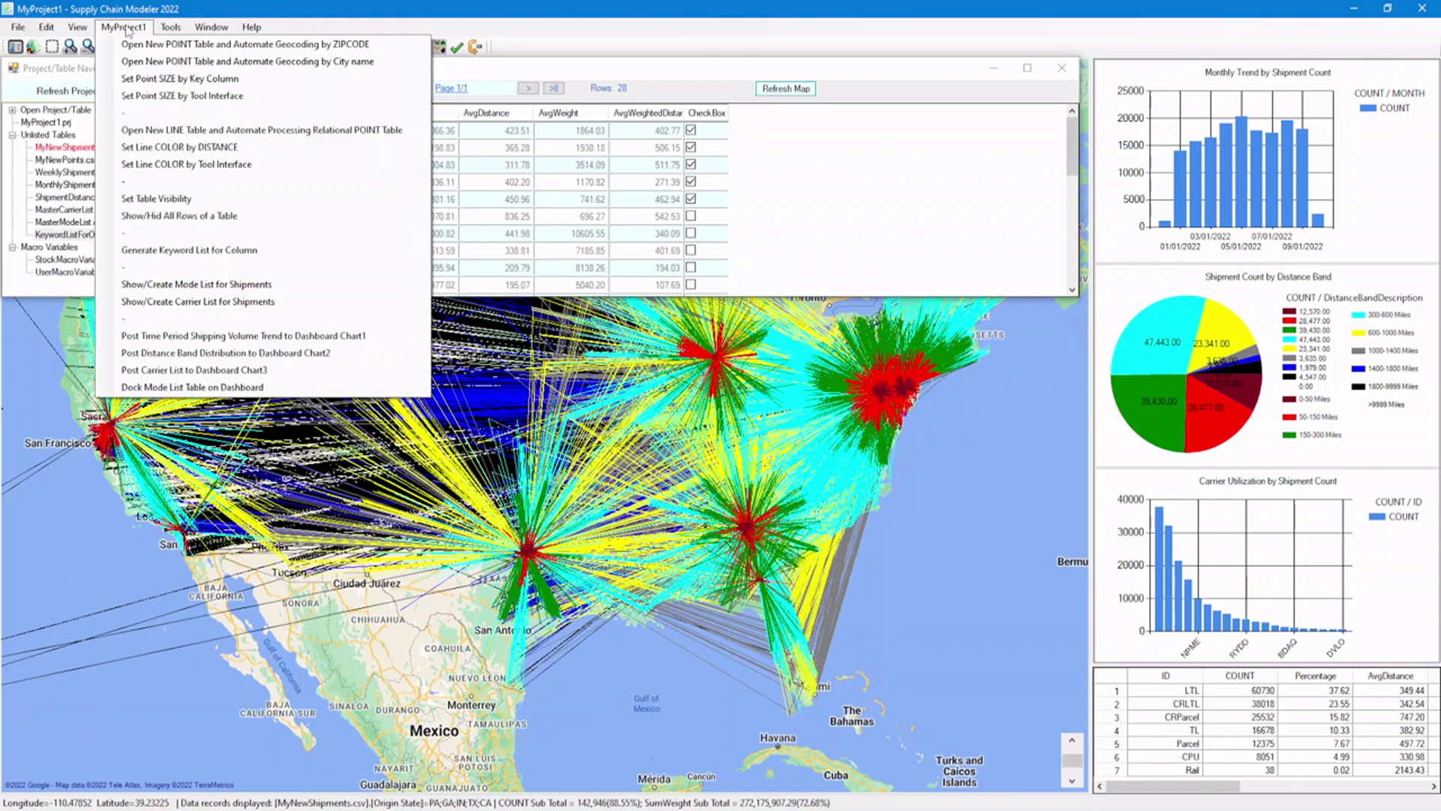
click(223, 251)
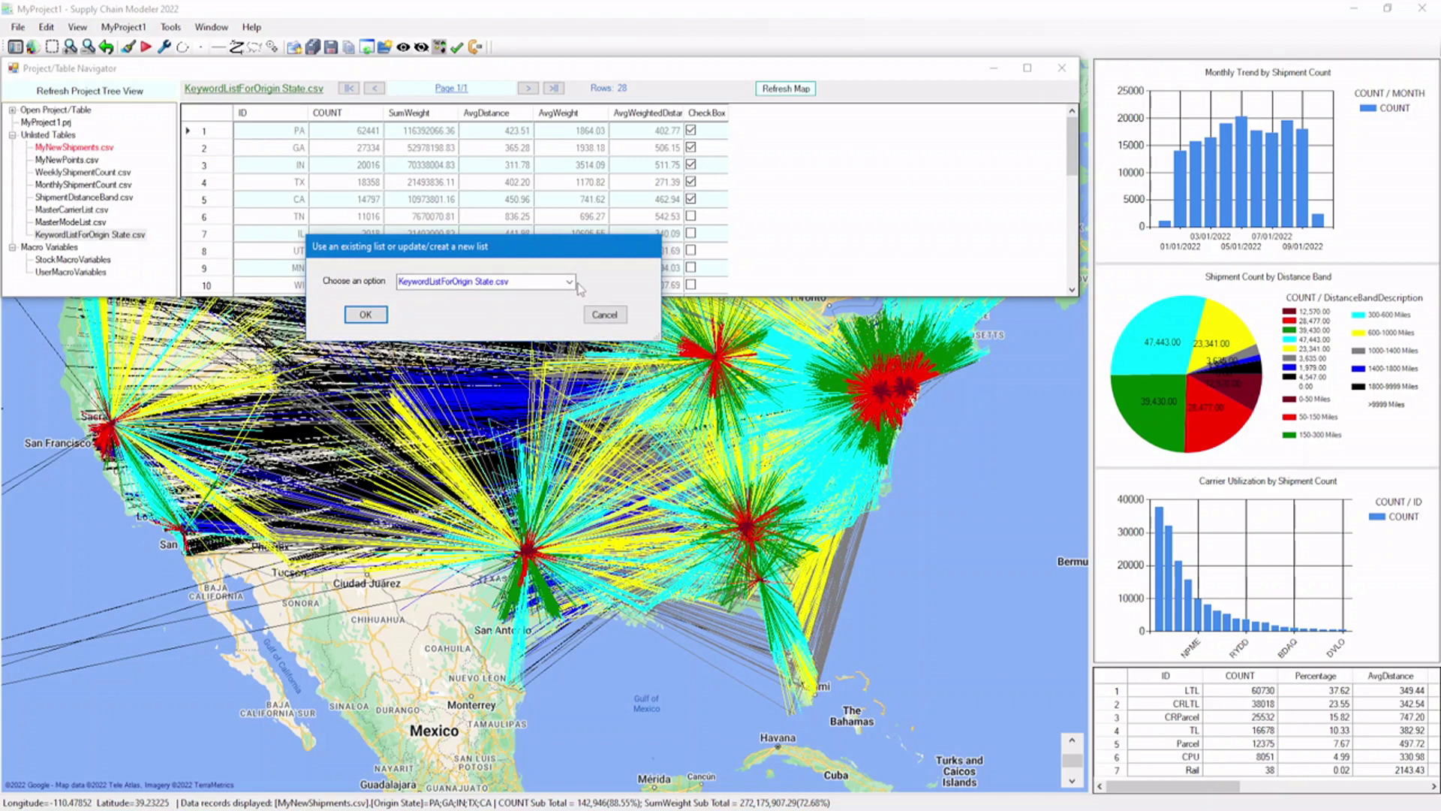
click(575, 283)
click(522, 310)
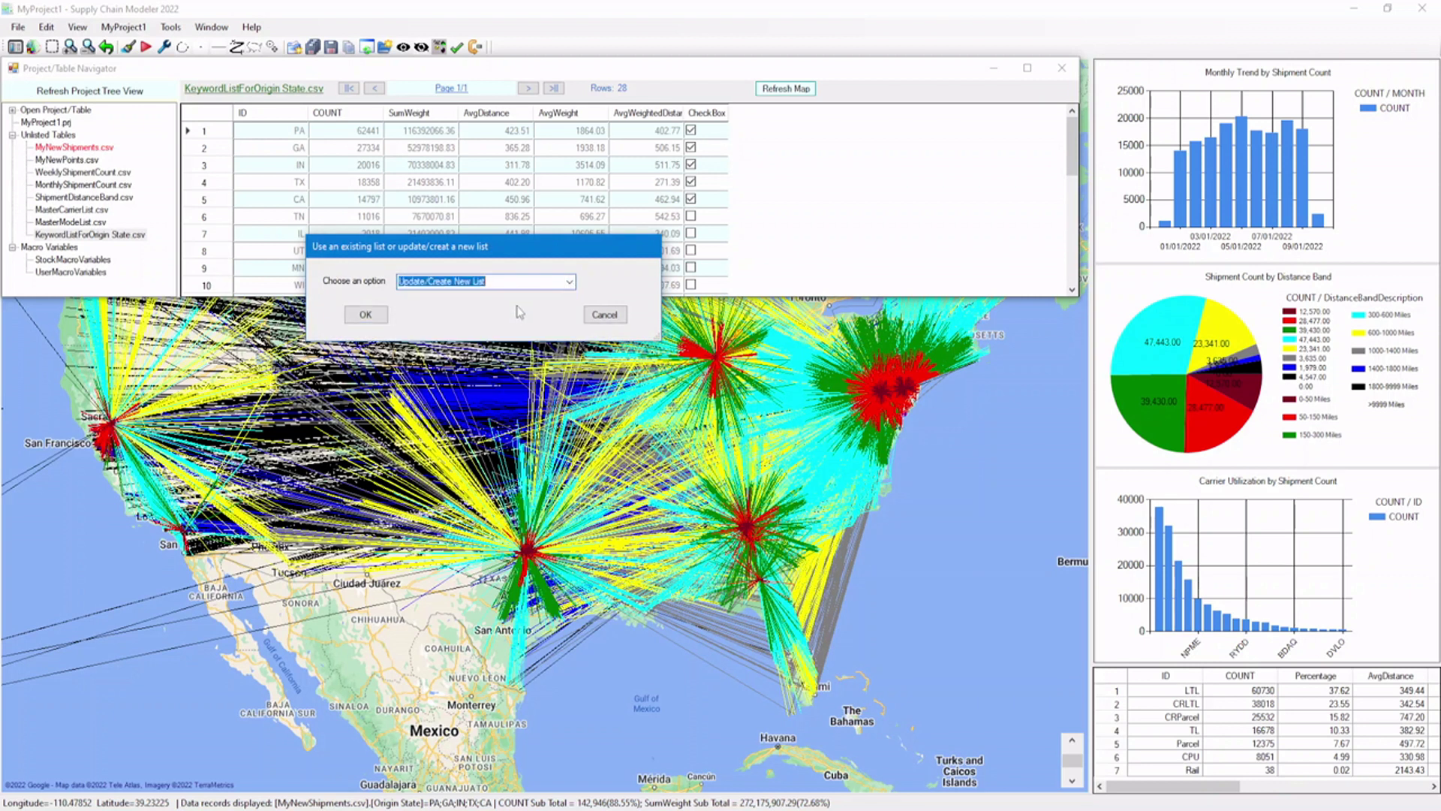
click(350, 314)
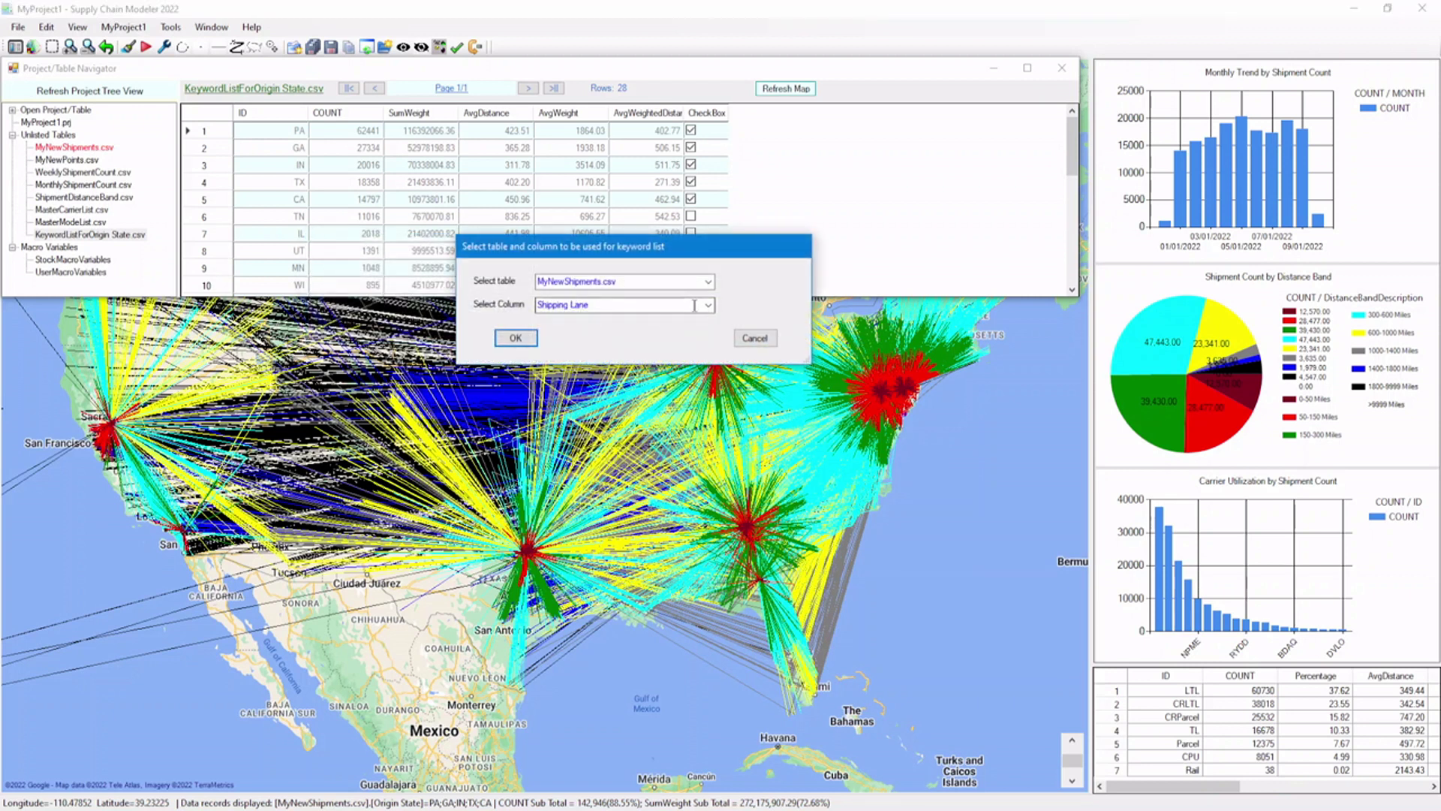
click(708, 305)
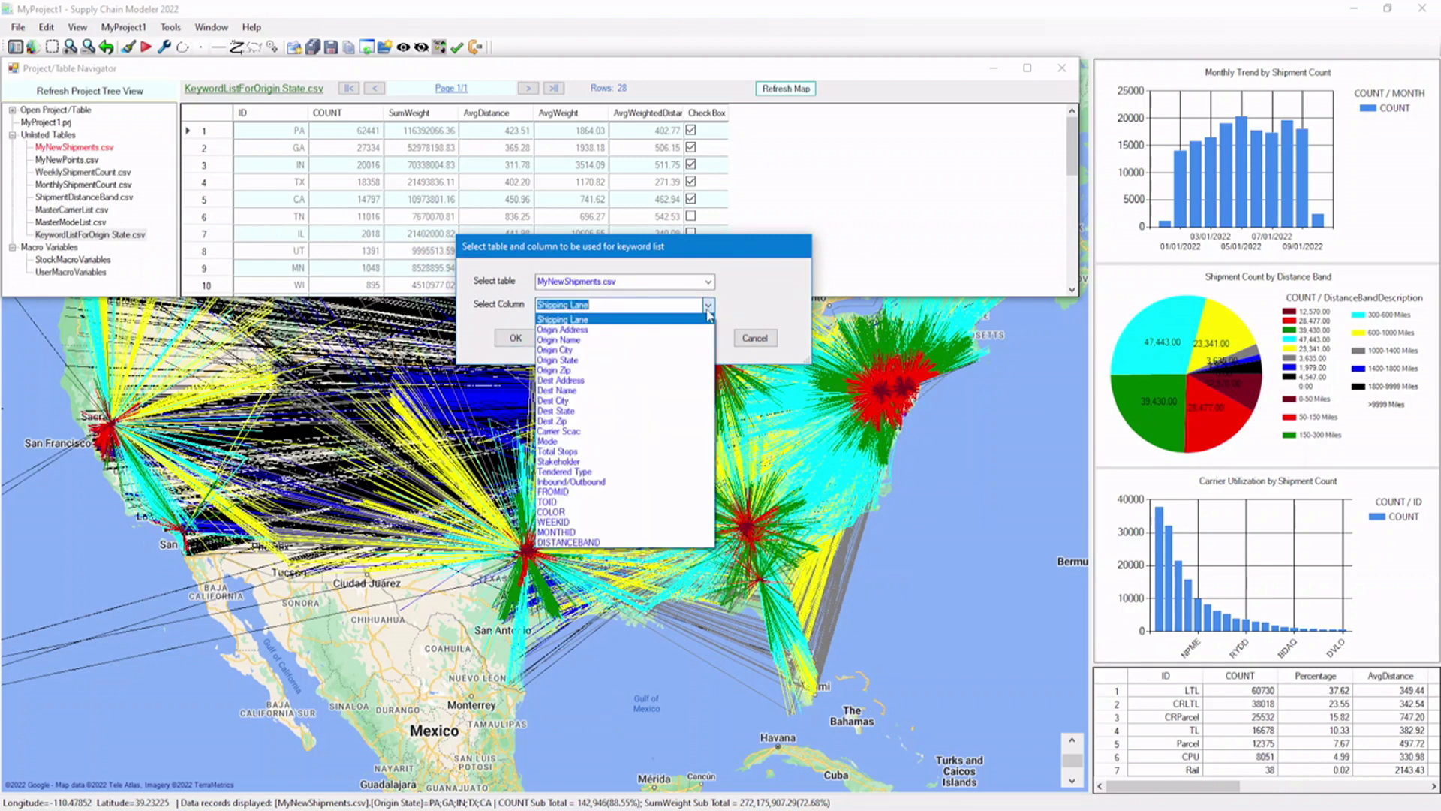
click(620, 472)
click(516, 339)
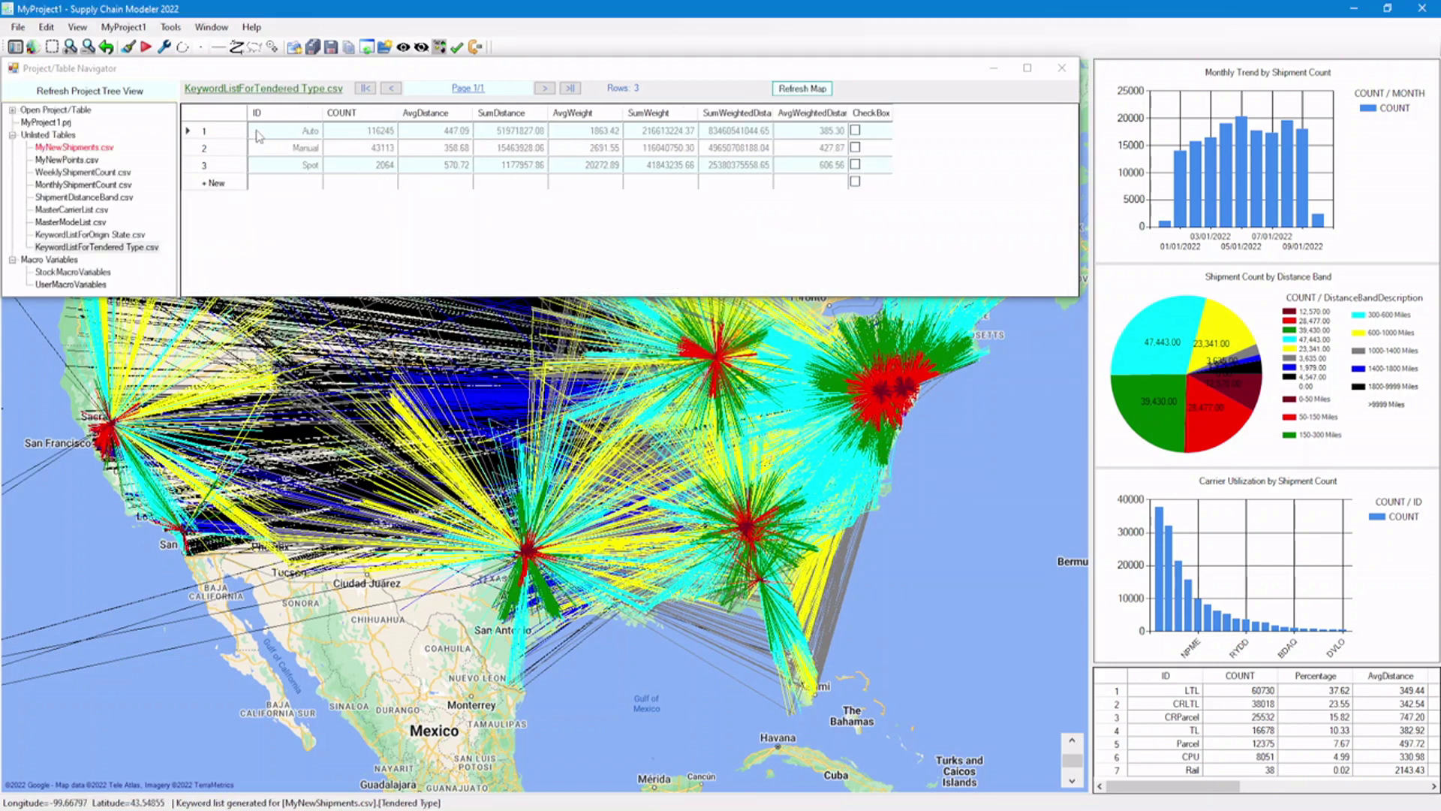
Check the Auto, Manual and Spot rows in KeywordListForTendered Type.csv to map their lanes
click(198, 136)
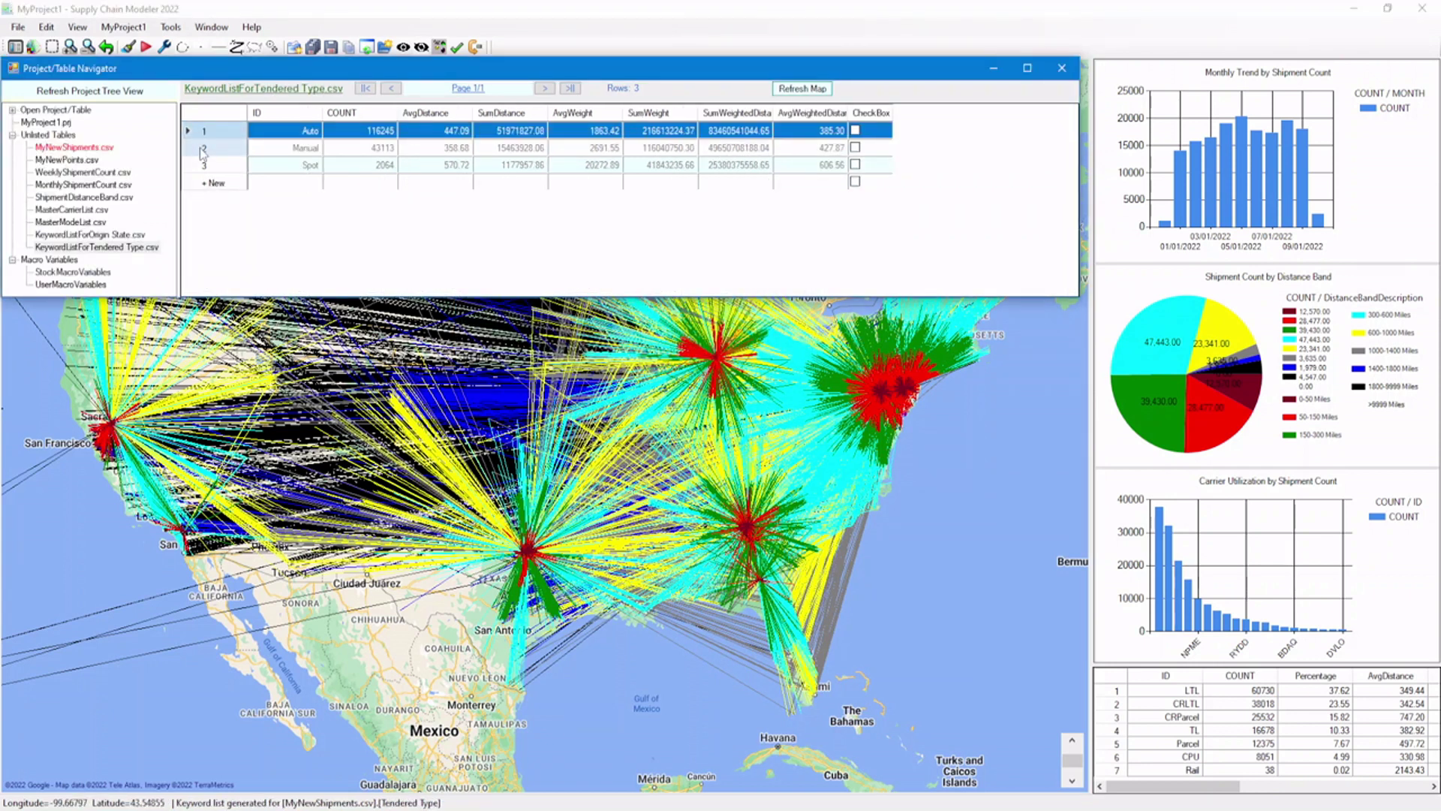
click(202, 149)
double_click(205, 134)
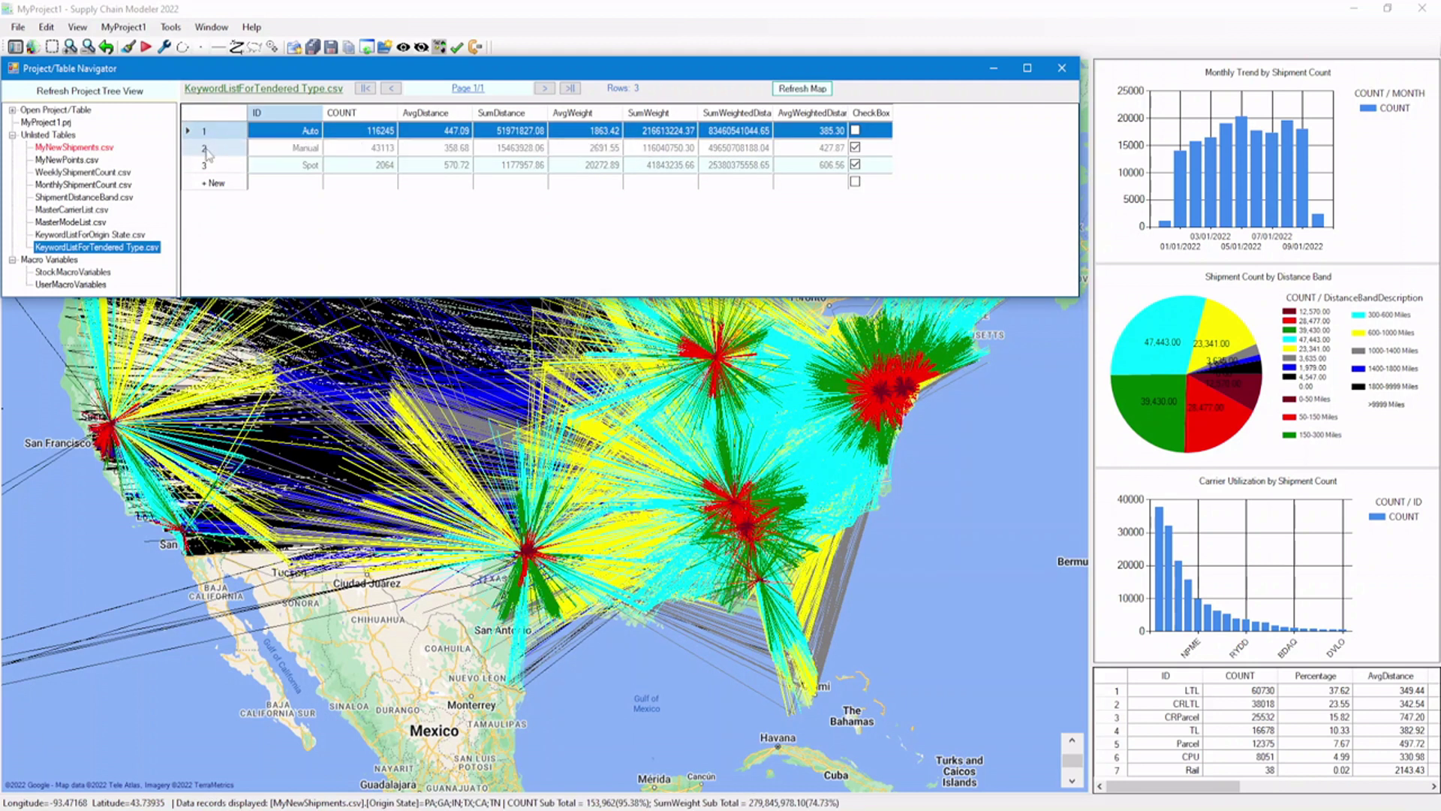
click(208, 149)
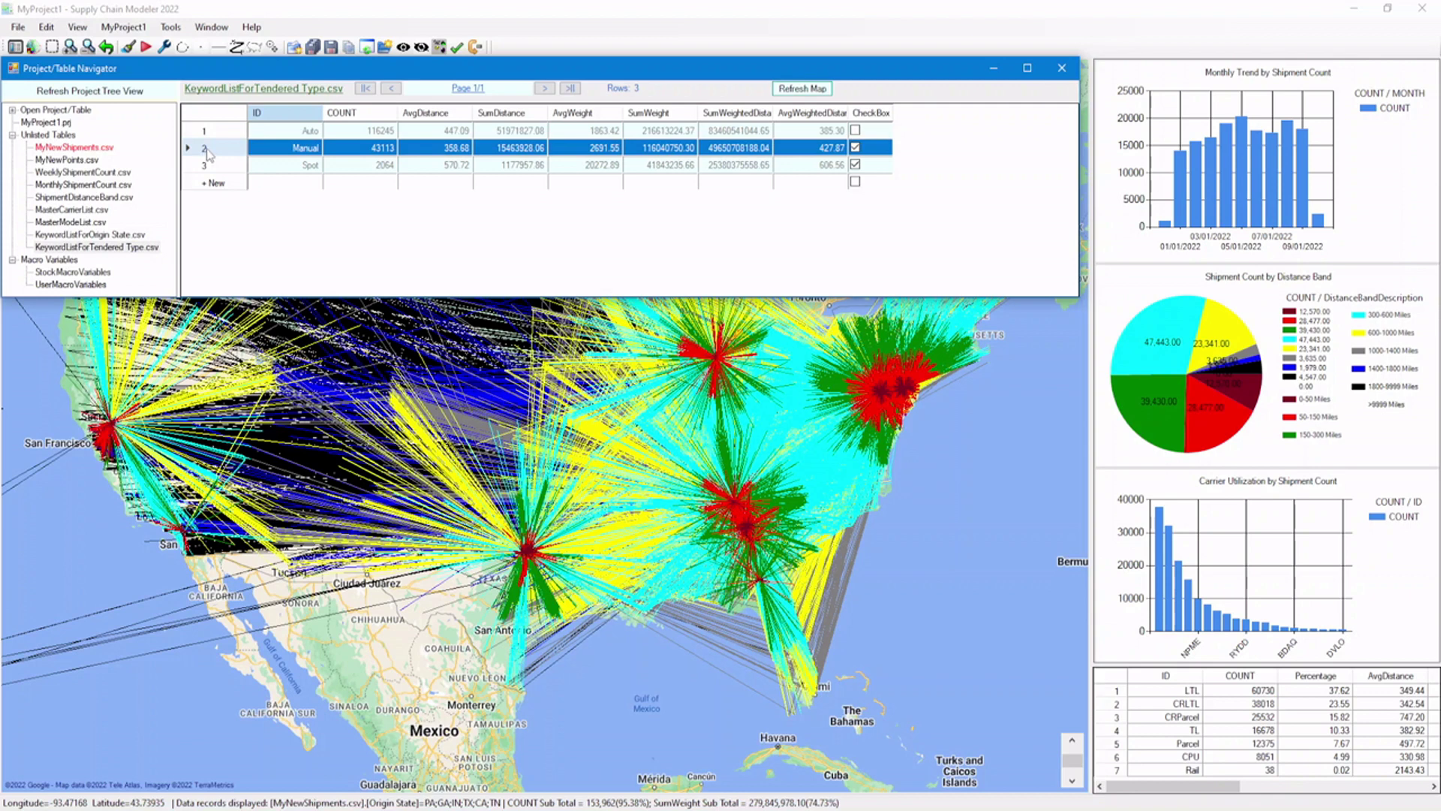
double_click(204, 134)
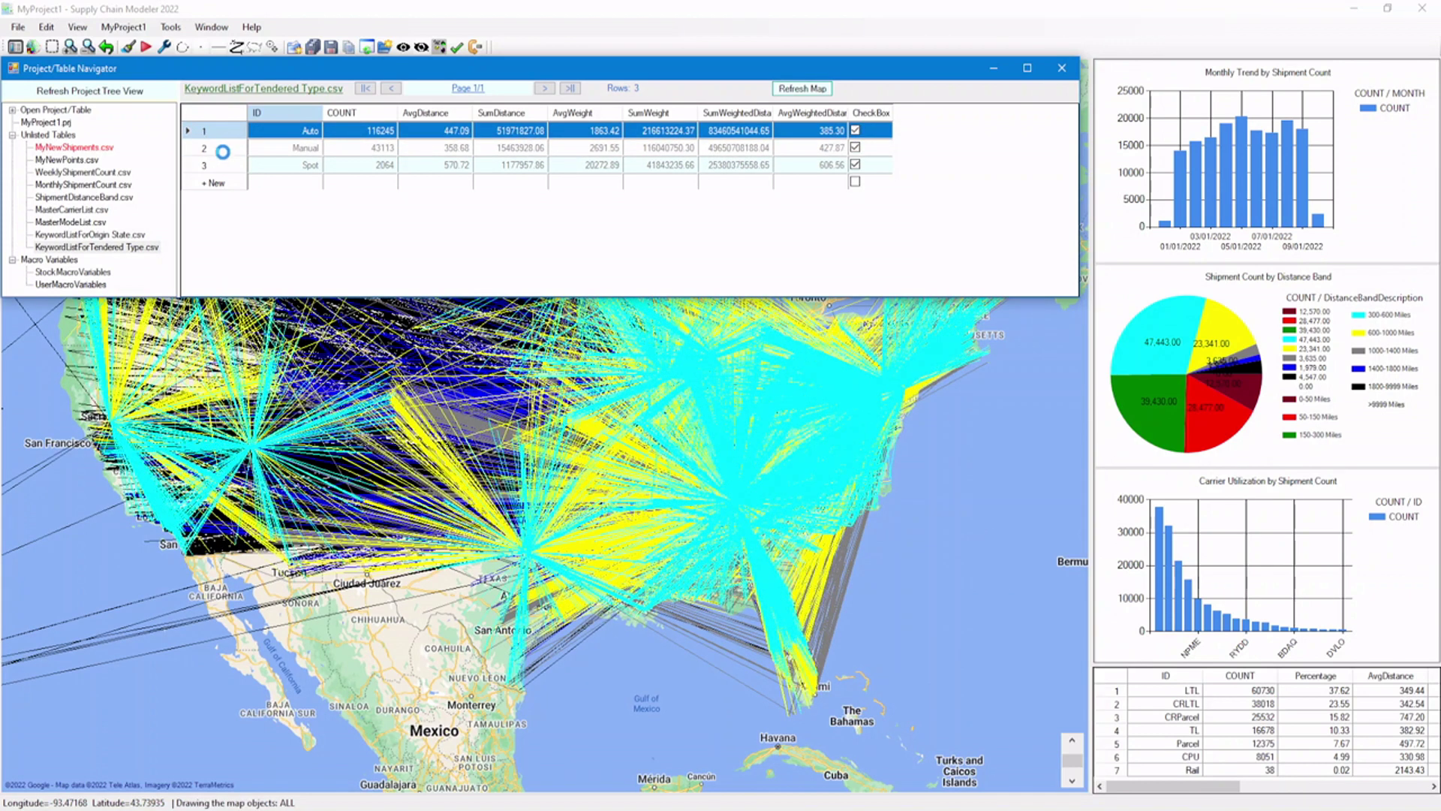
click(281, 148)
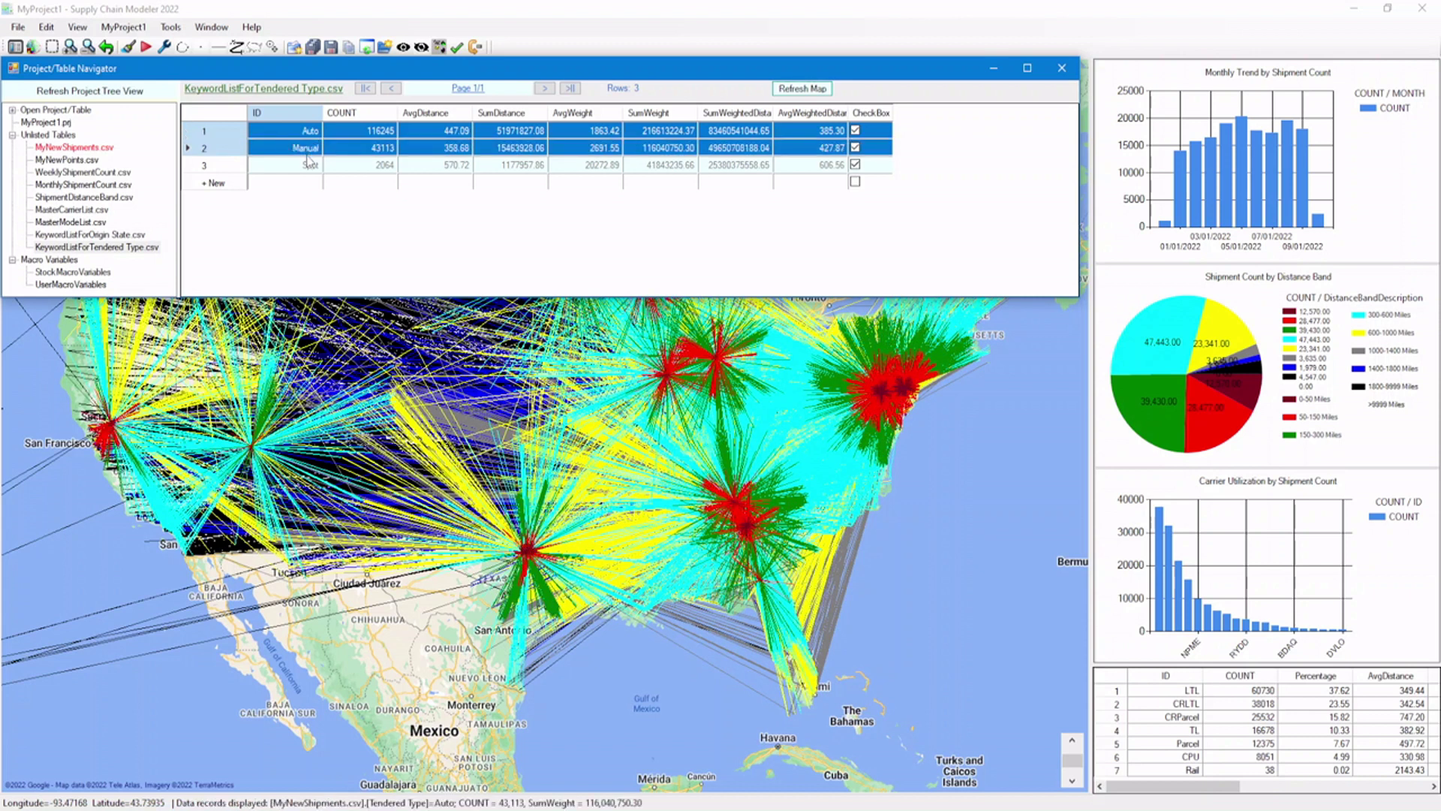
drag(311, 165, 312, 154)
click(311, 150)
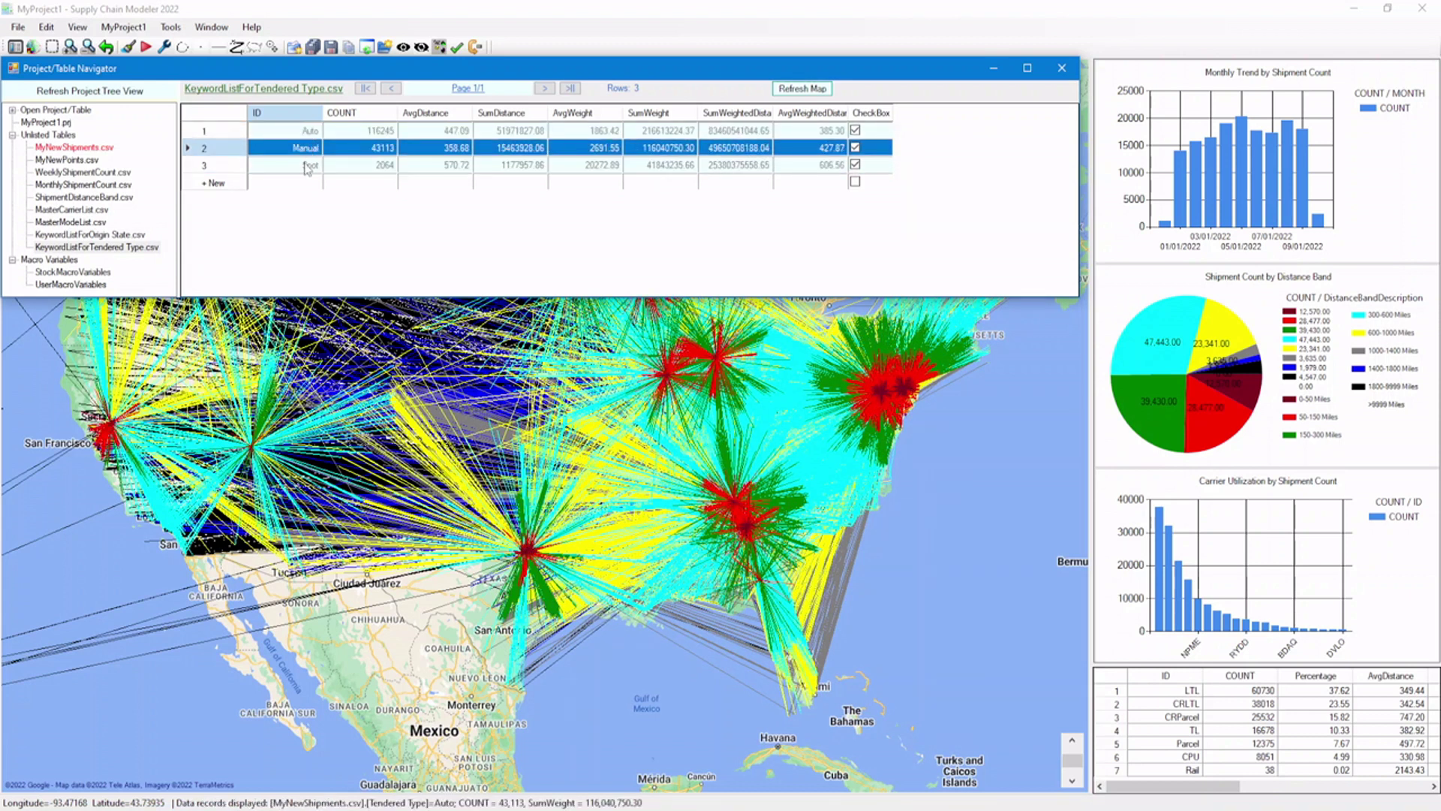
click(307, 166)
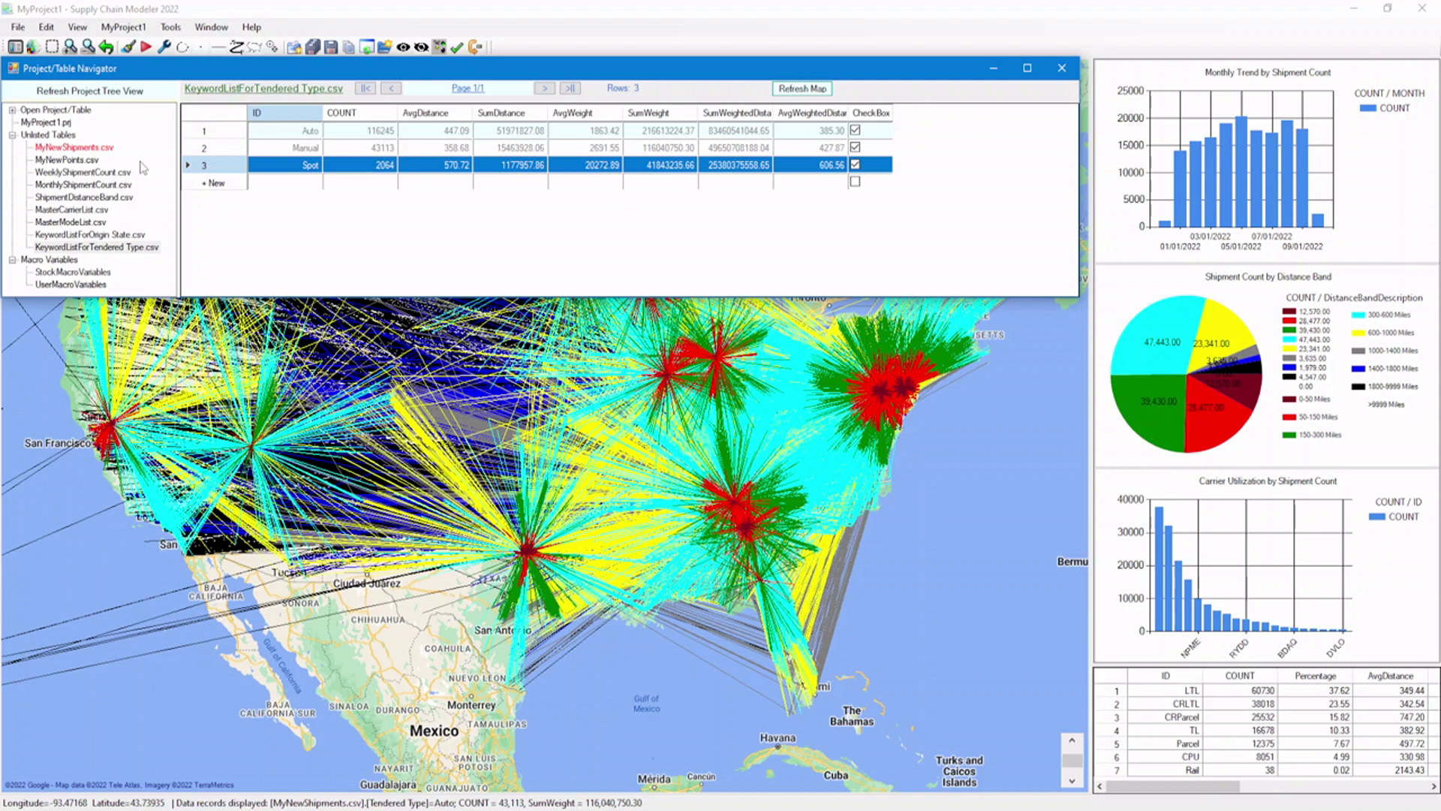
Display the MyNewShipments, MyNewPoints, WeeklyShipmentCount and MonthlyShipmentCount tables
double_click(94, 148)
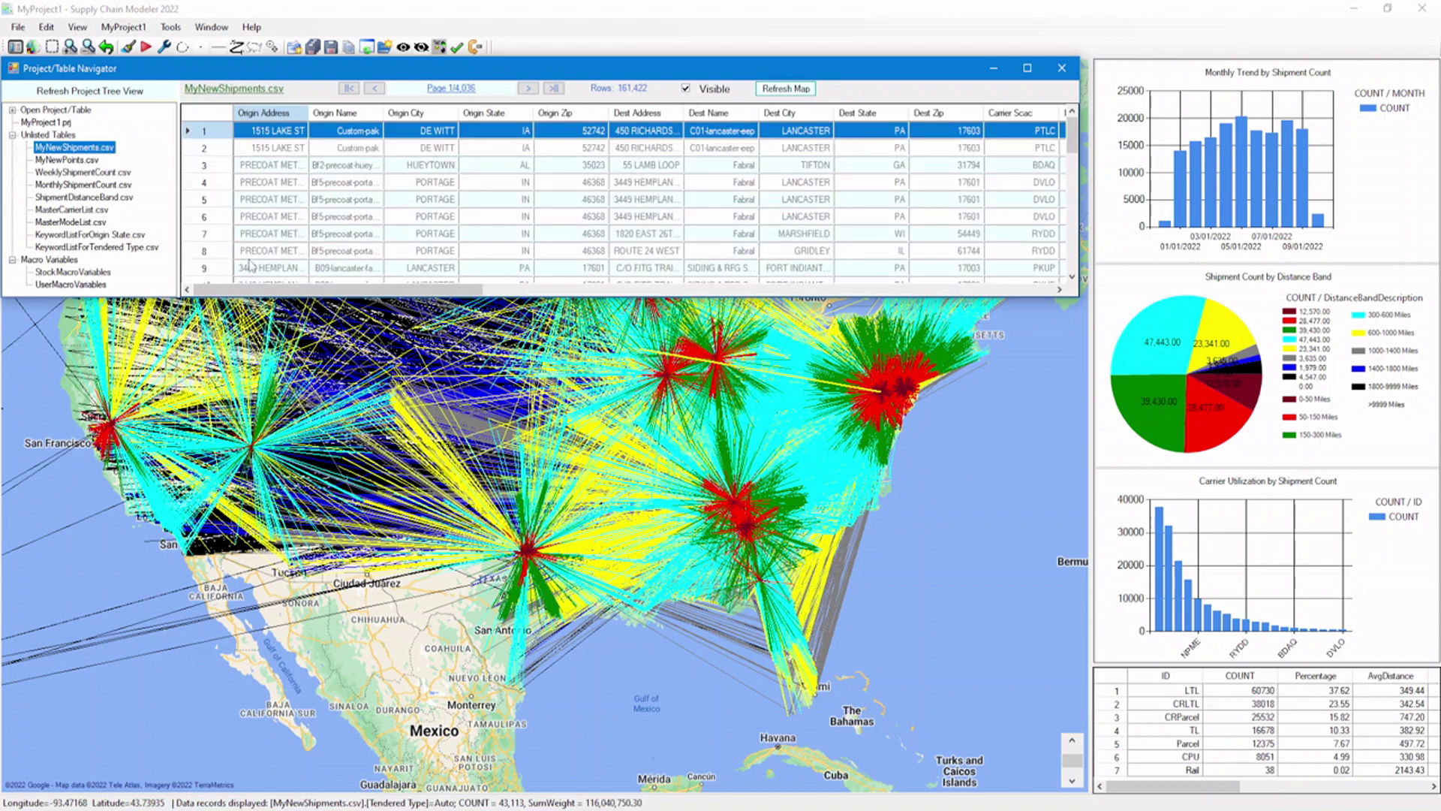
drag(244, 290, 73, 136)
click(61, 161)
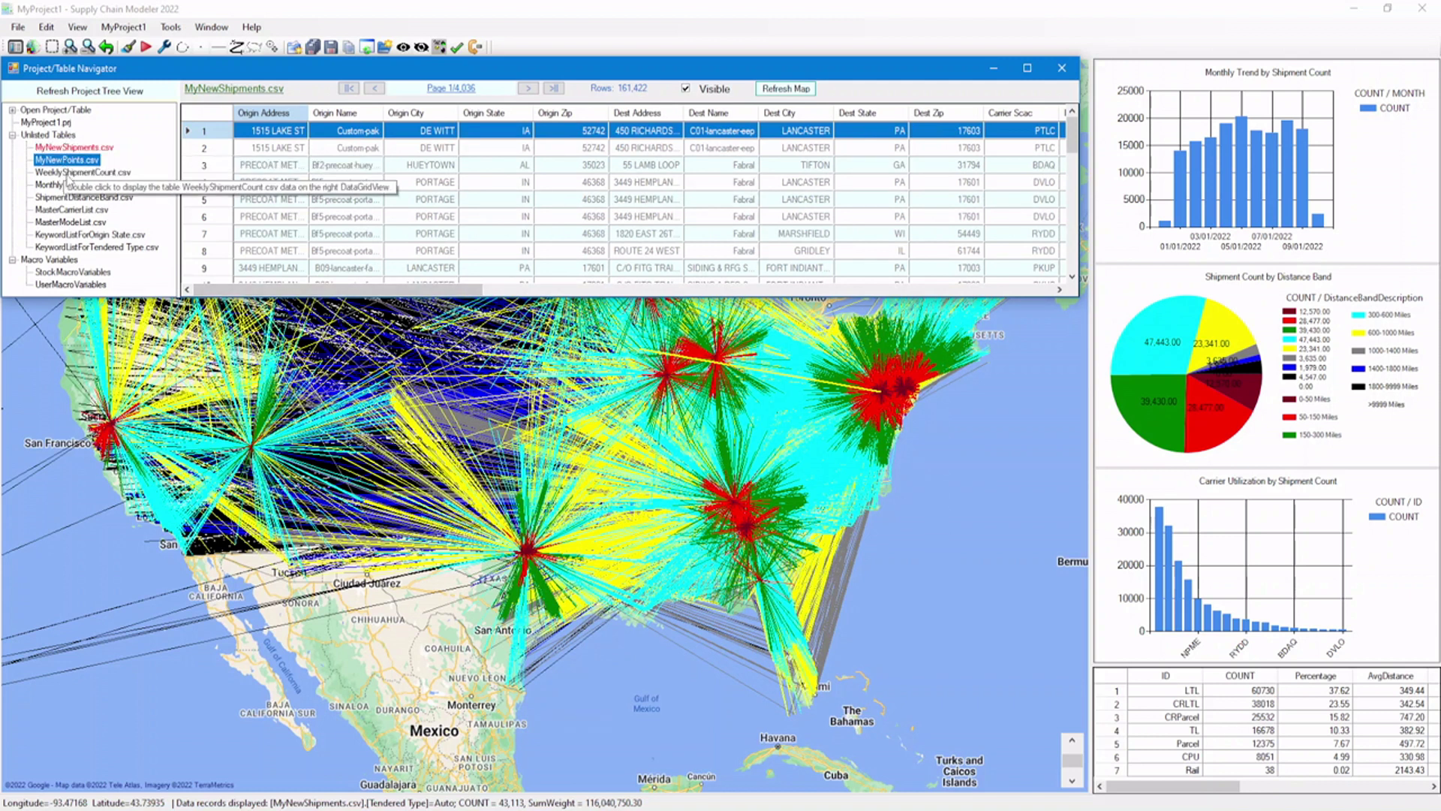
click(67, 174)
double_click(67, 174)
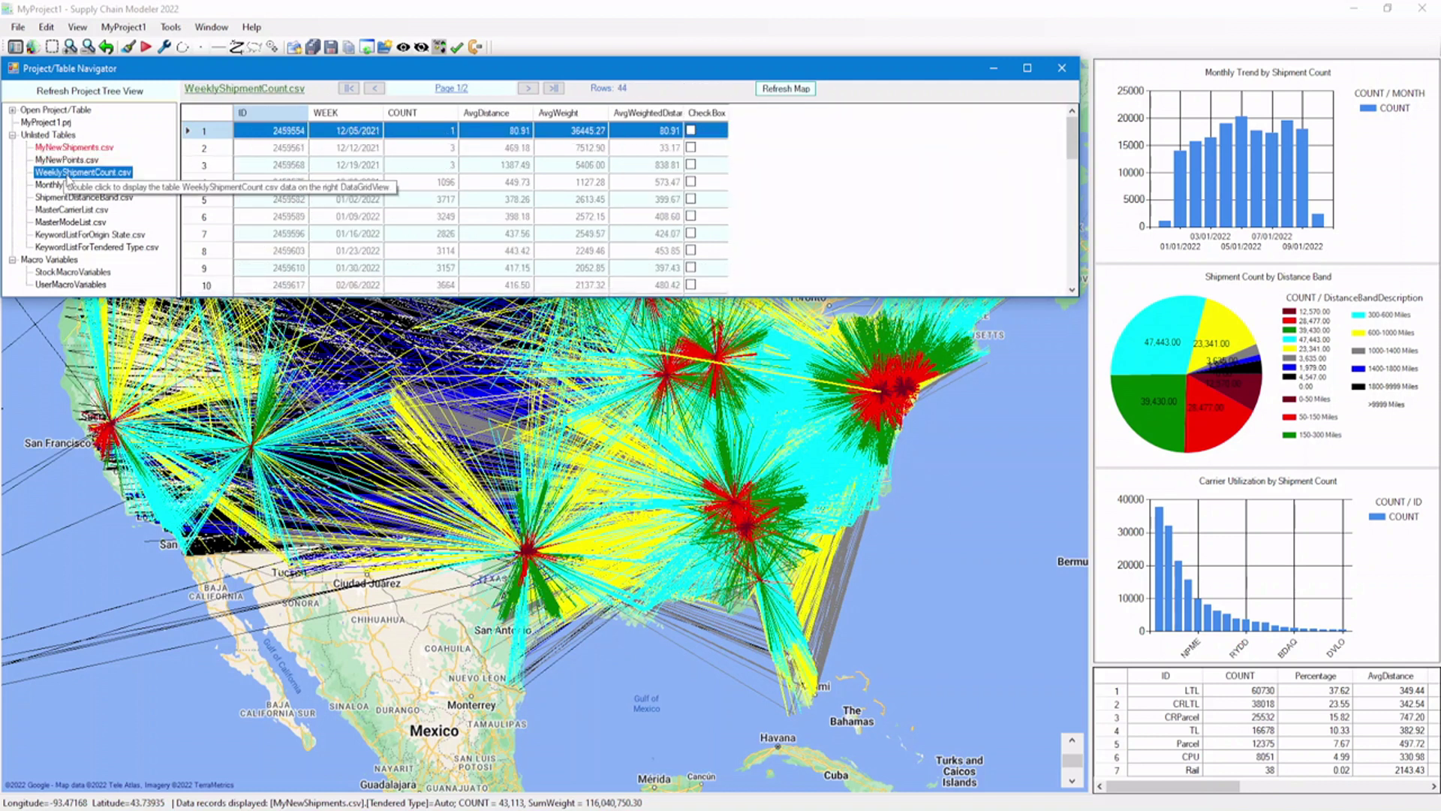
double_click(72, 185)
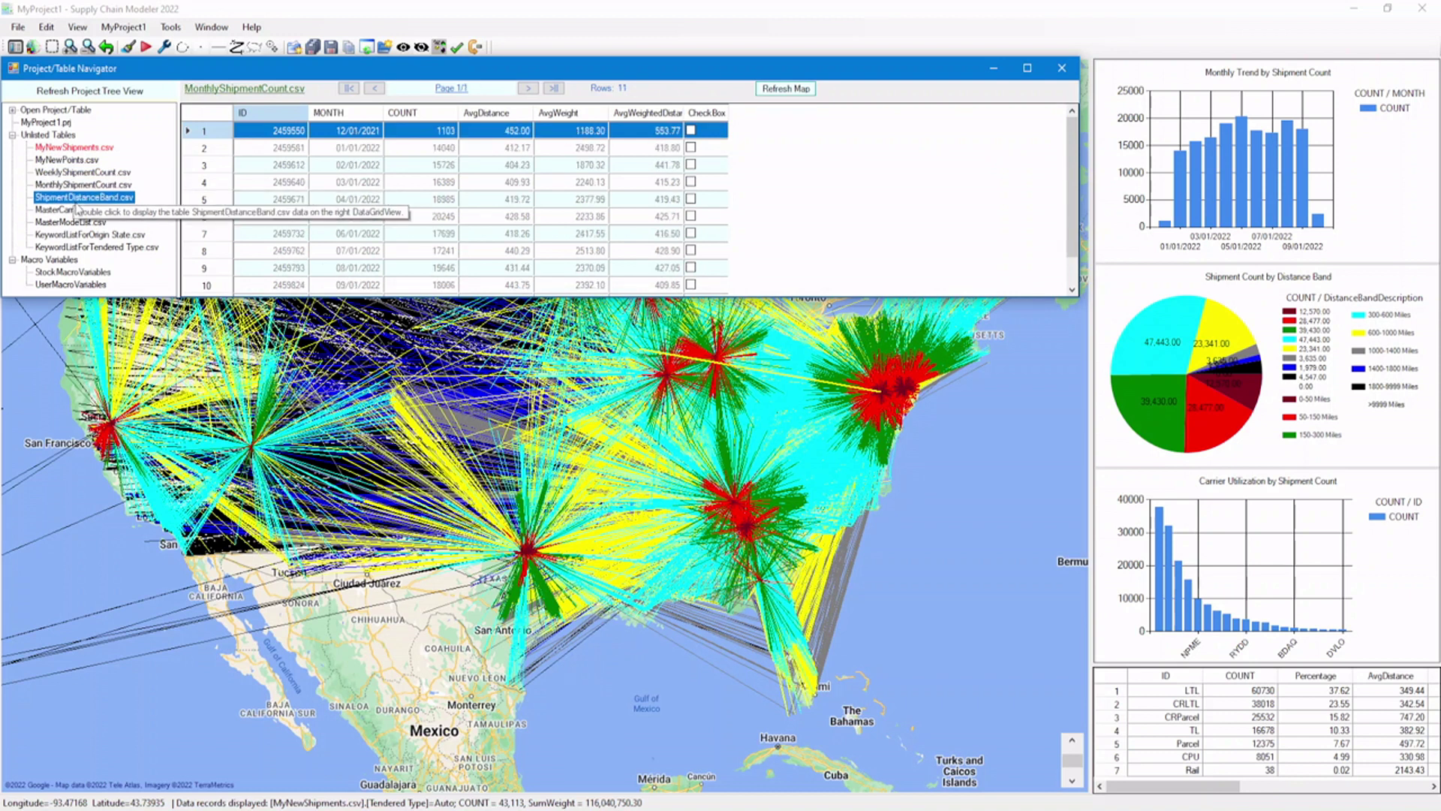
Save all unlisted tables
click(53, 137)
right_click(52, 138)
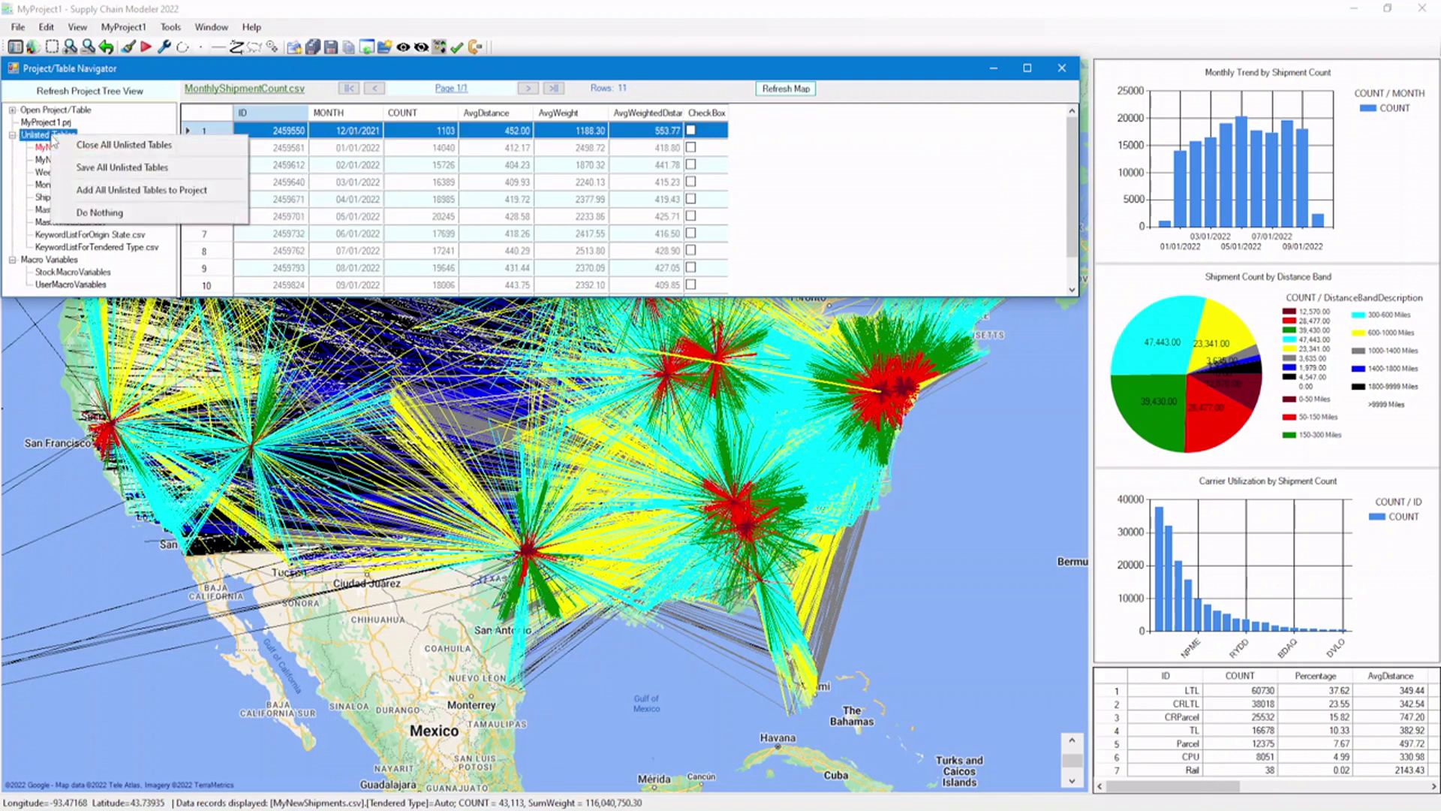
click(104, 168)
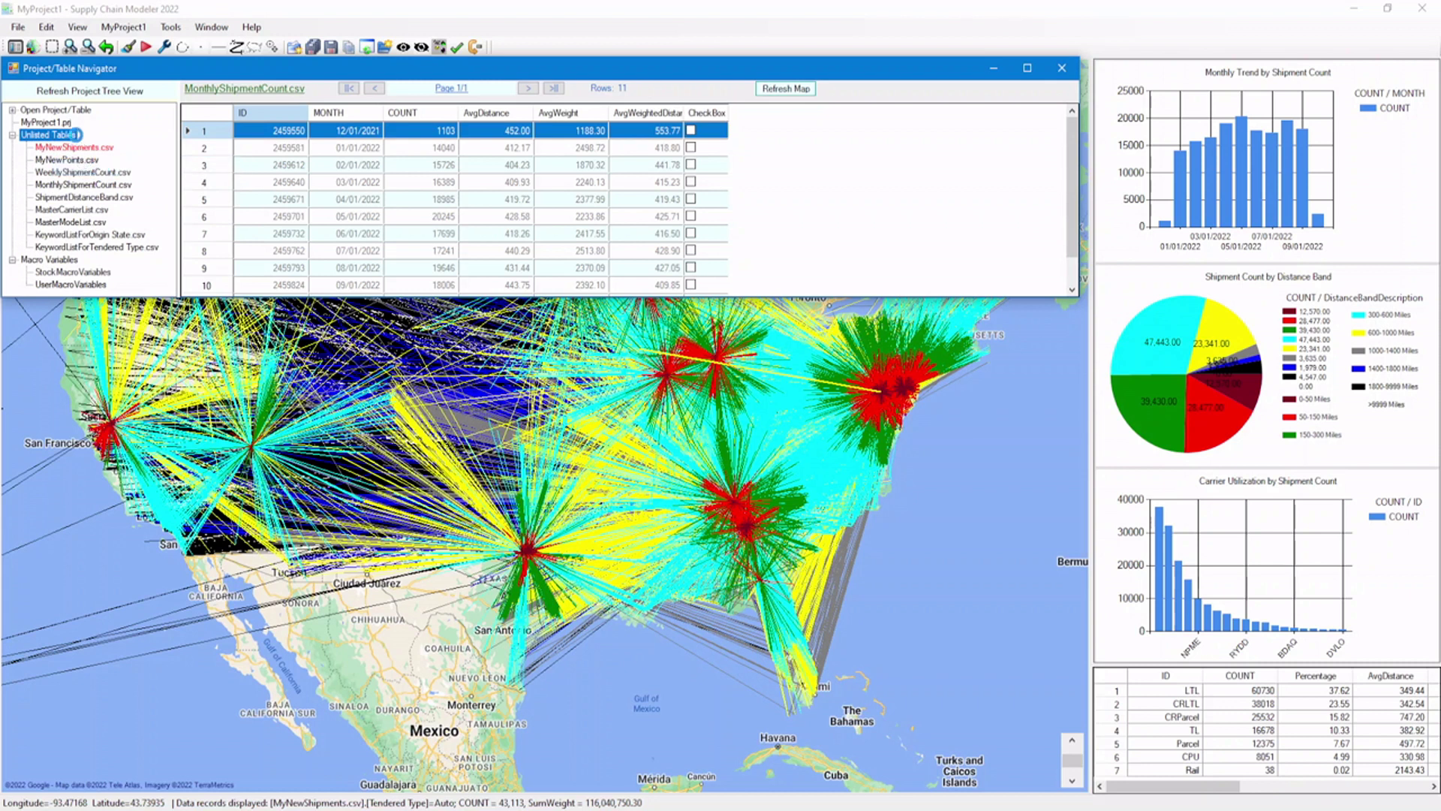
Add all unlisted tables to MyProject1.prj
right_click(66, 142)
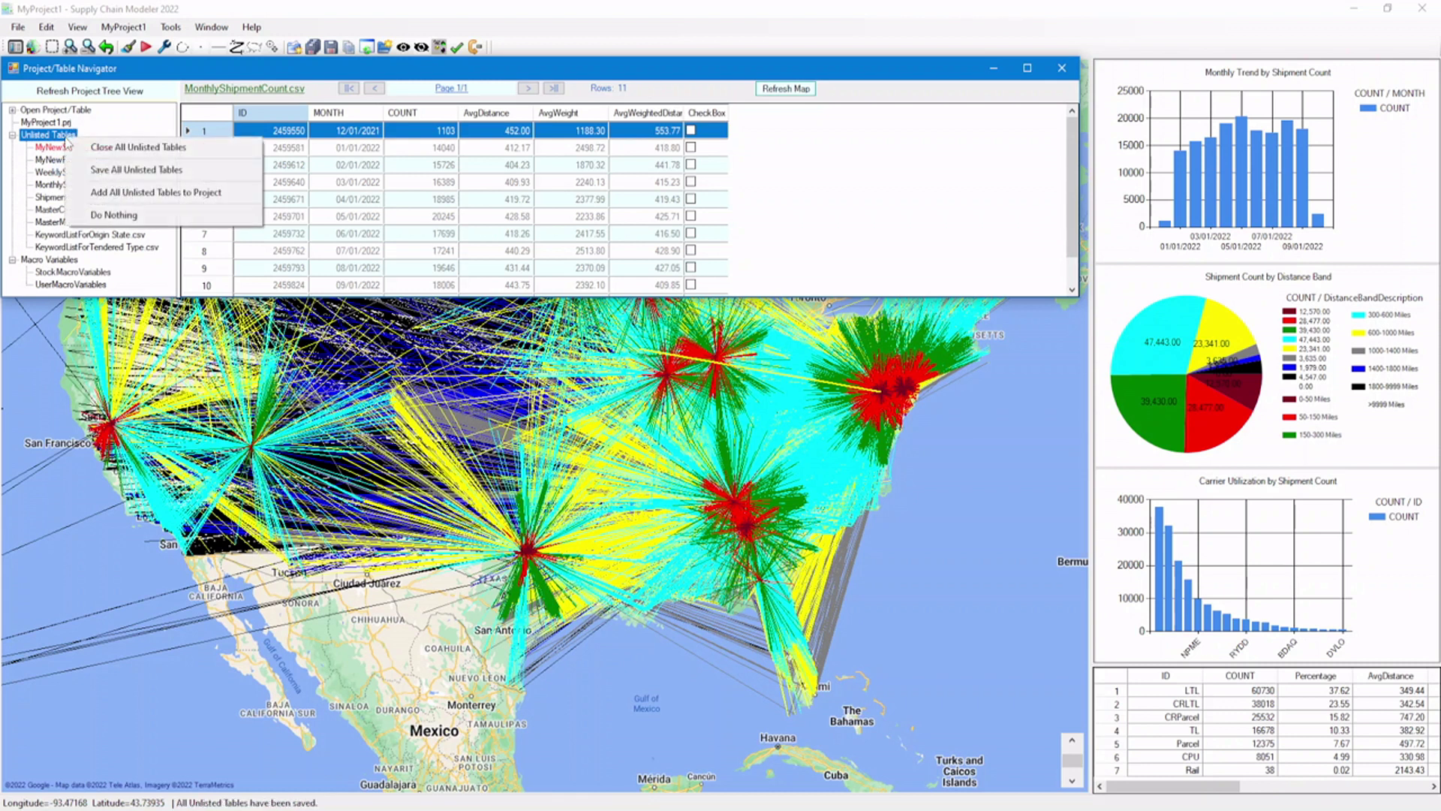
click(111, 196)
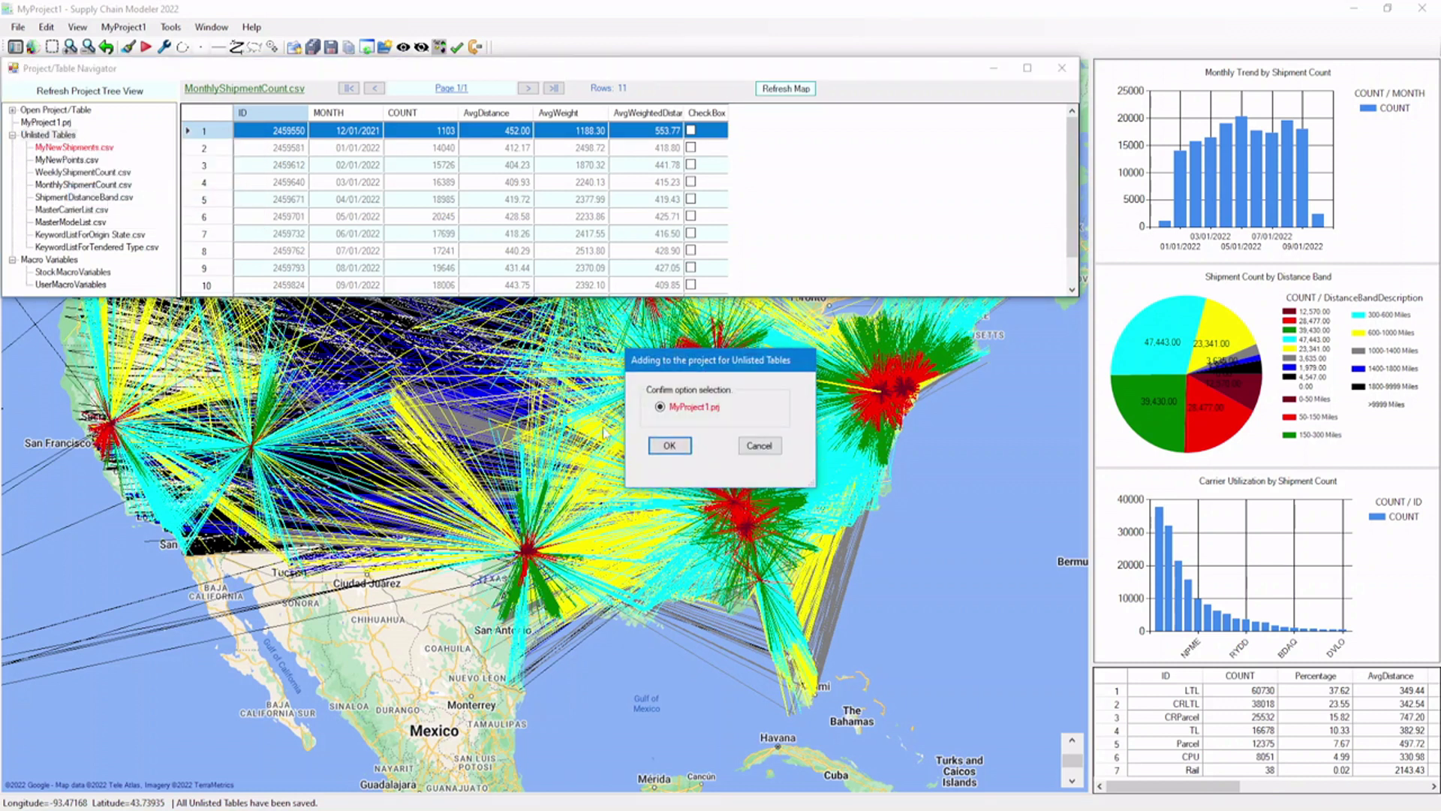
click(671, 446)
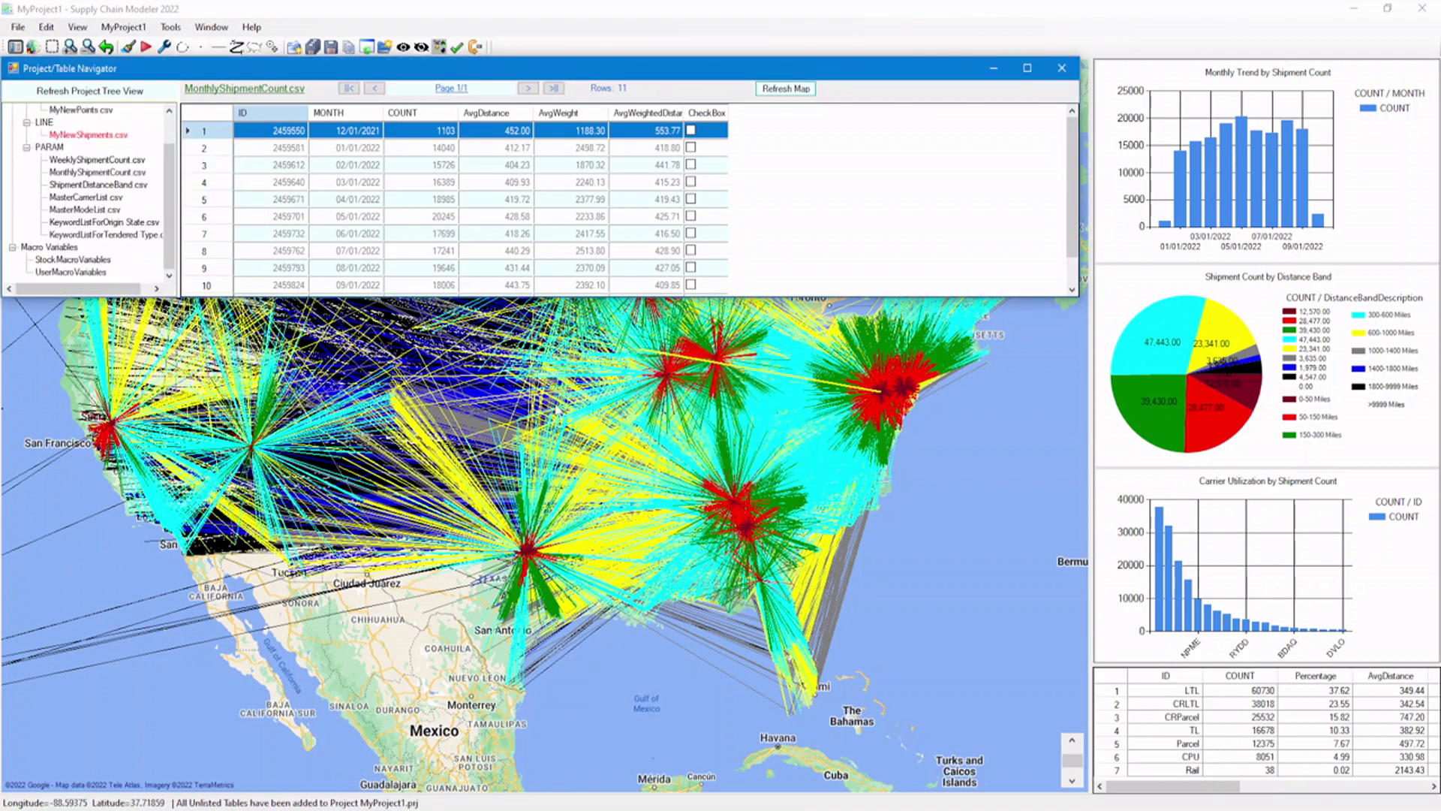
scroll(175, 220, up, 1)
scroll(175, 220, up, 2)
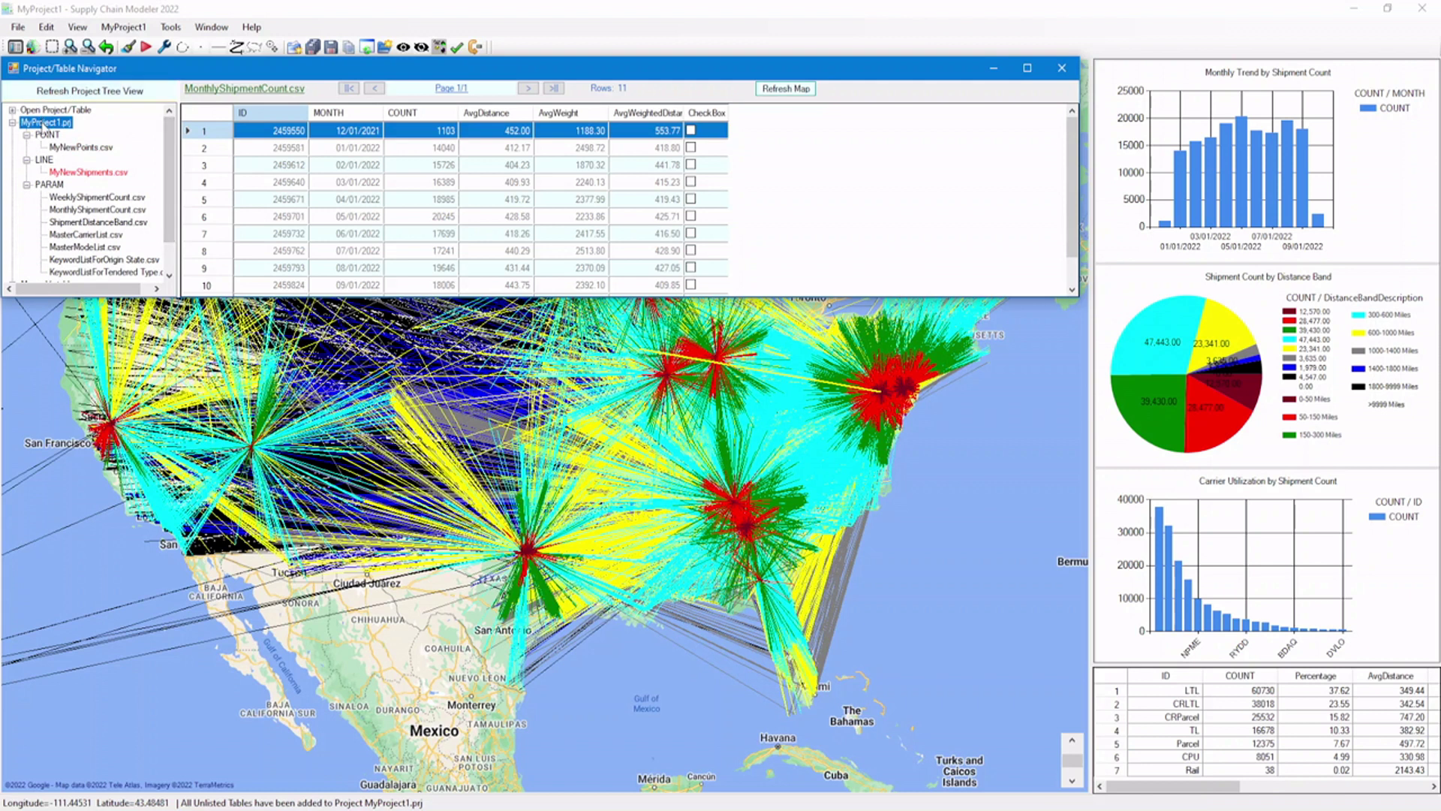
Close MyProject1.prj, answering the save prompt
right_click(41, 127)
click(89, 135)
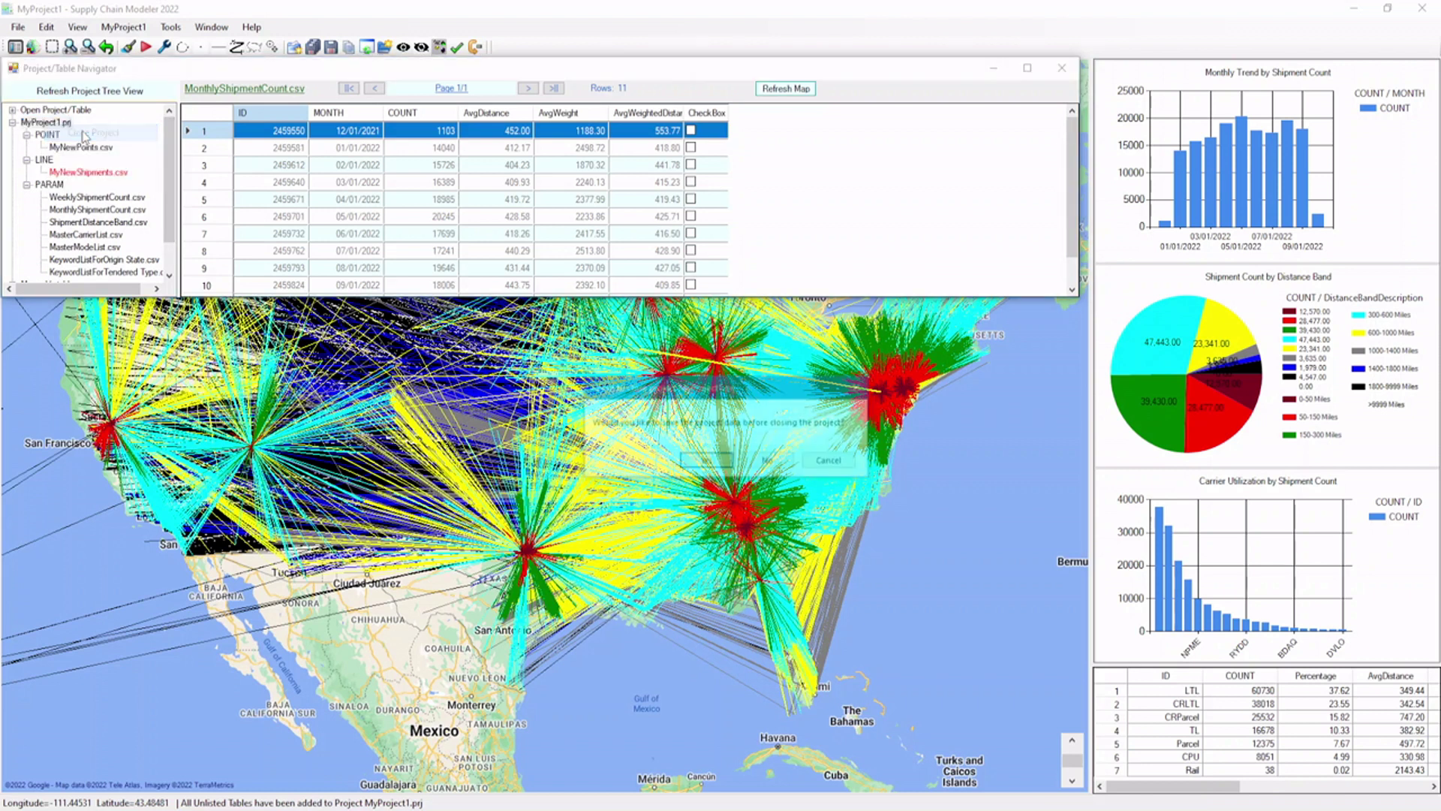
click(768, 461)
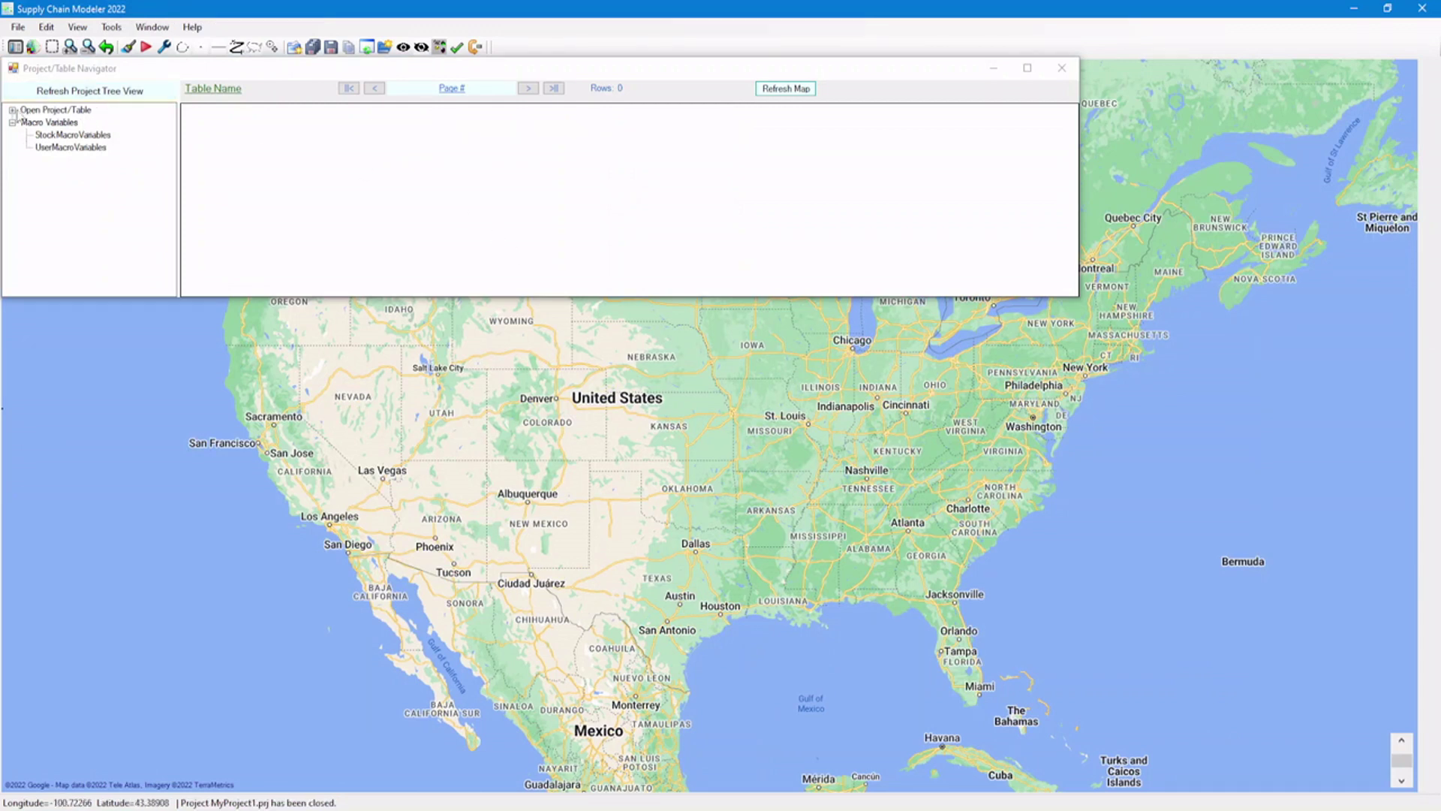
Reopen MyProject1.prj through Open Project
click(13, 110)
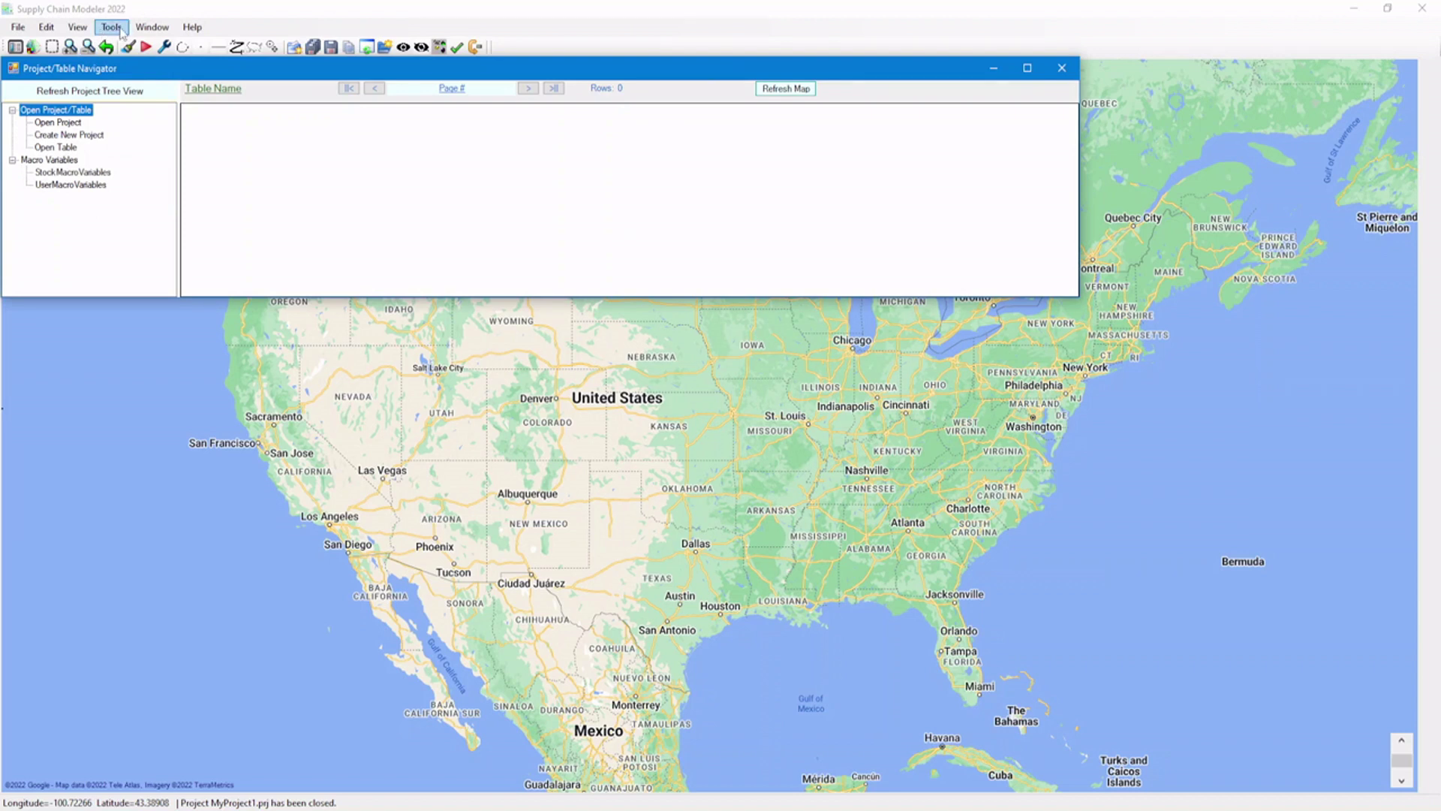
key(alt)
key(Right)
key(Right)
key(Right)
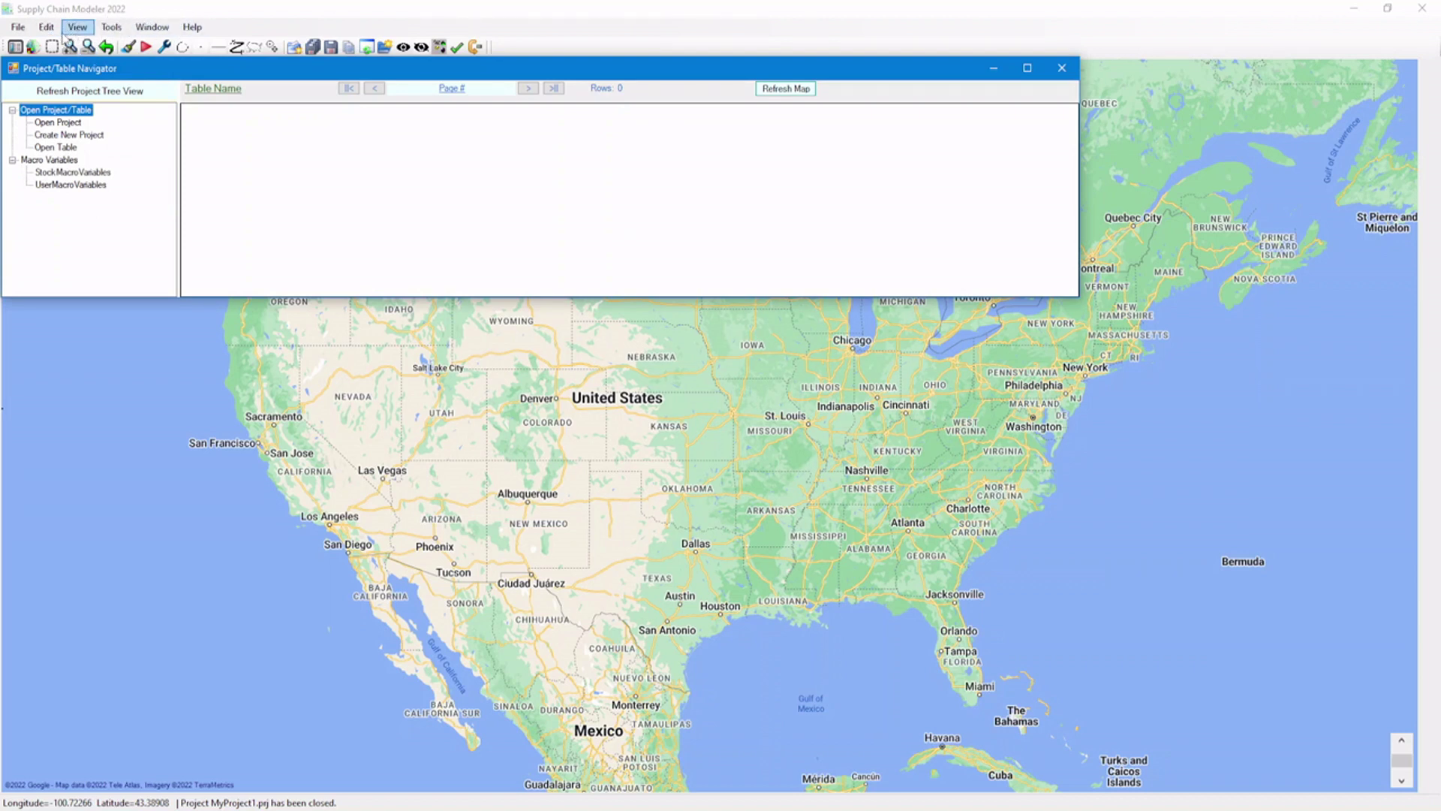
key(Escape)
double_click(47, 125)
click(304, 244)
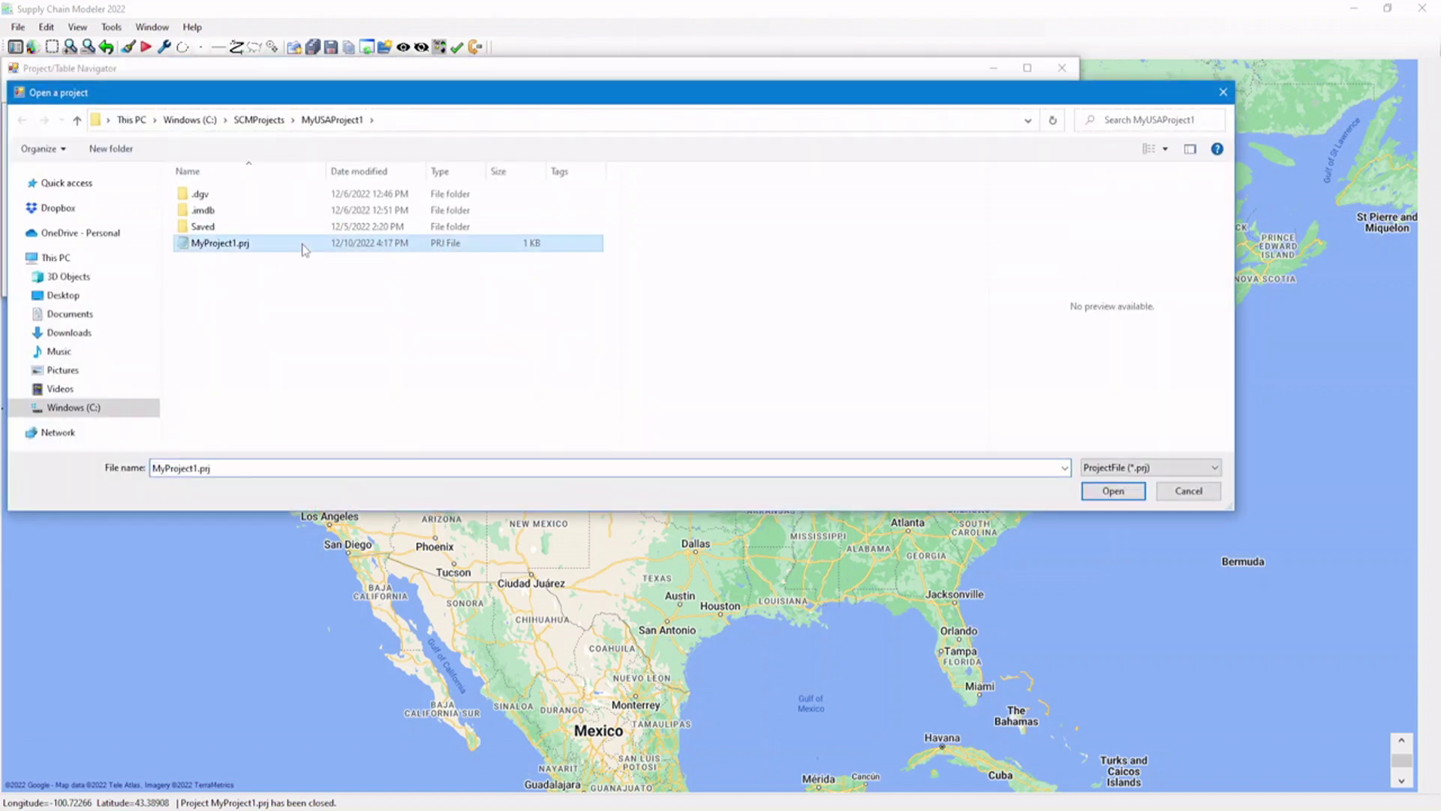
click(1129, 494)
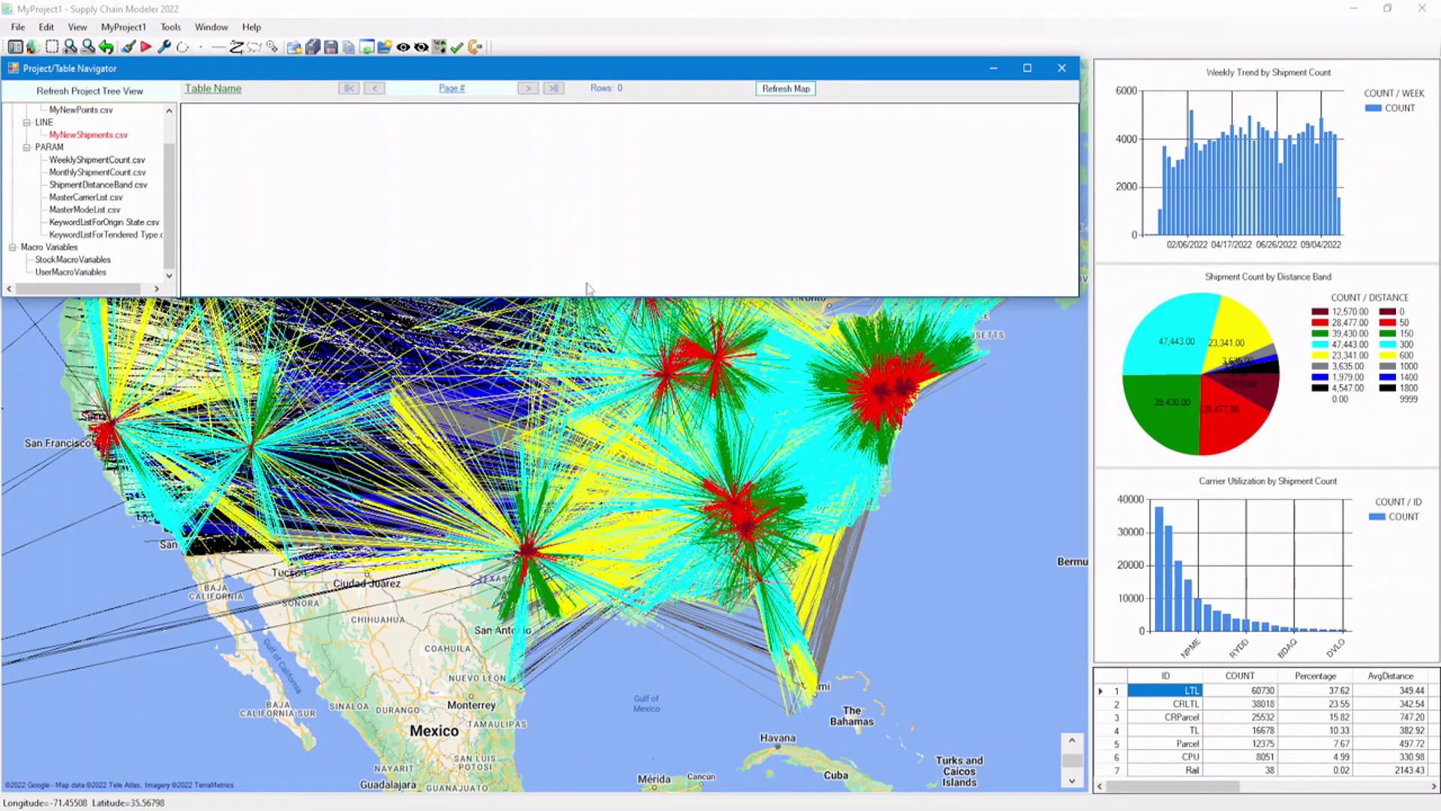
scroll(170, 164, up, 1)
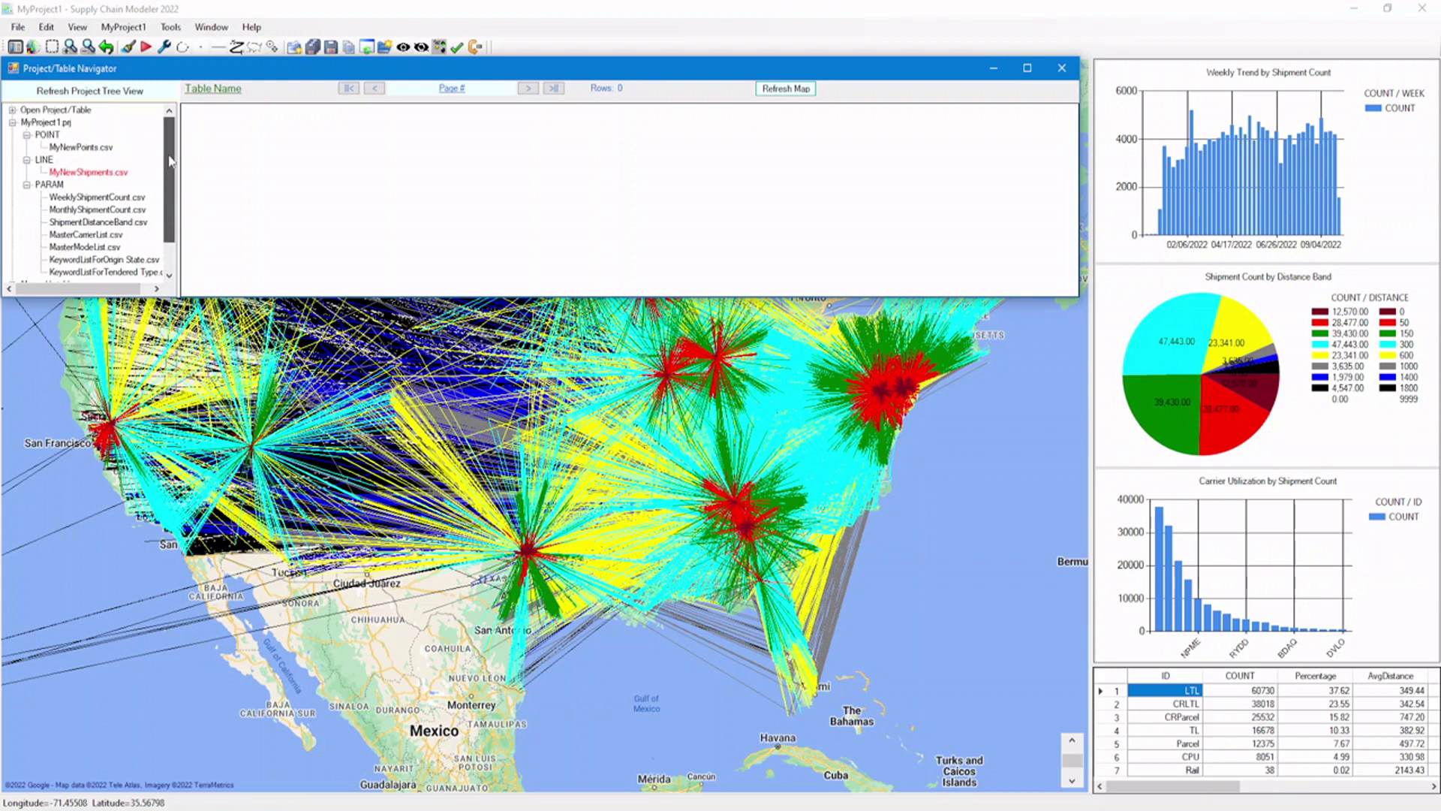
Scroll across MyNewShipments.csv's columns, then minimize the Project/Table Navigator
double_click(112, 172)
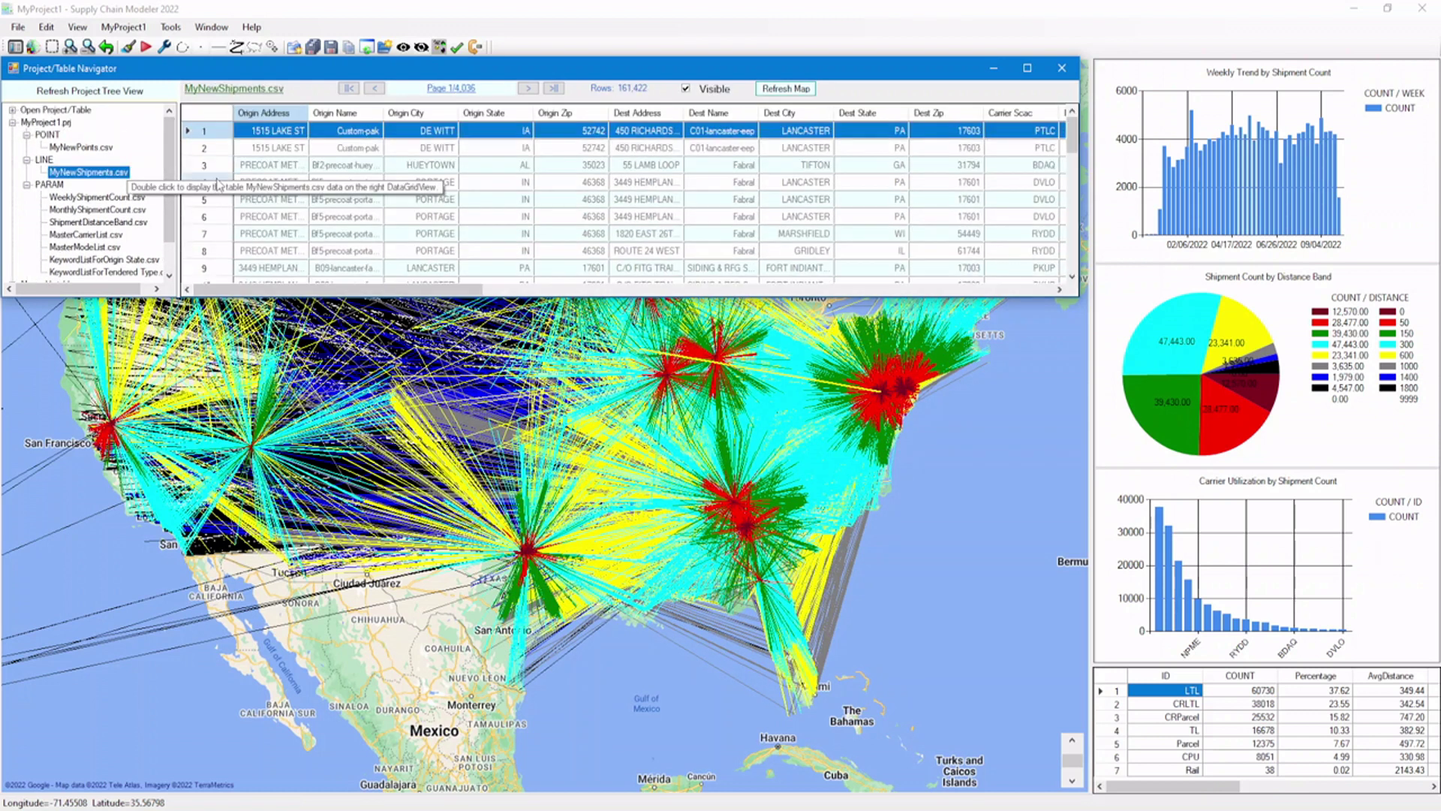
drag(305, 295, 875, 293)
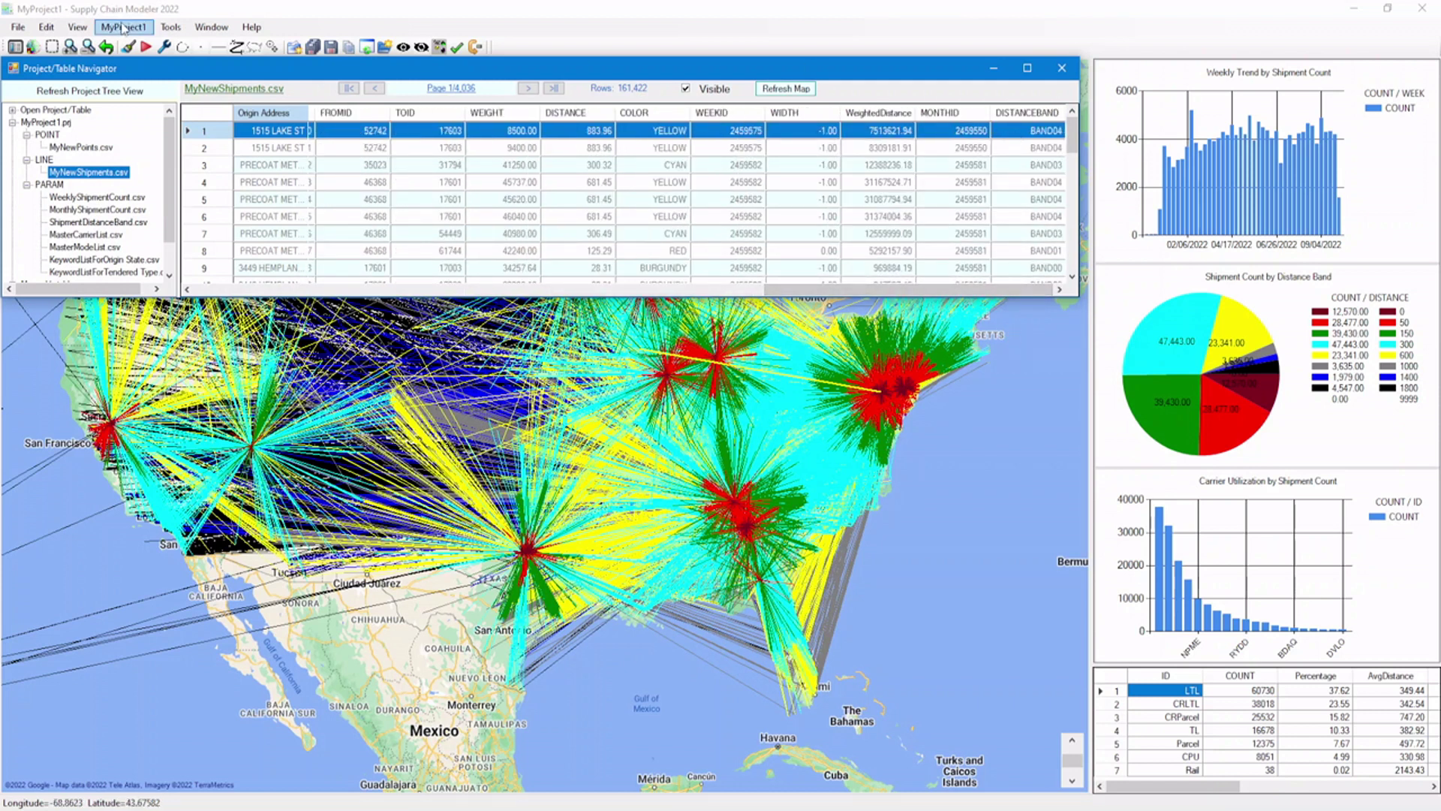
click(123, 27)
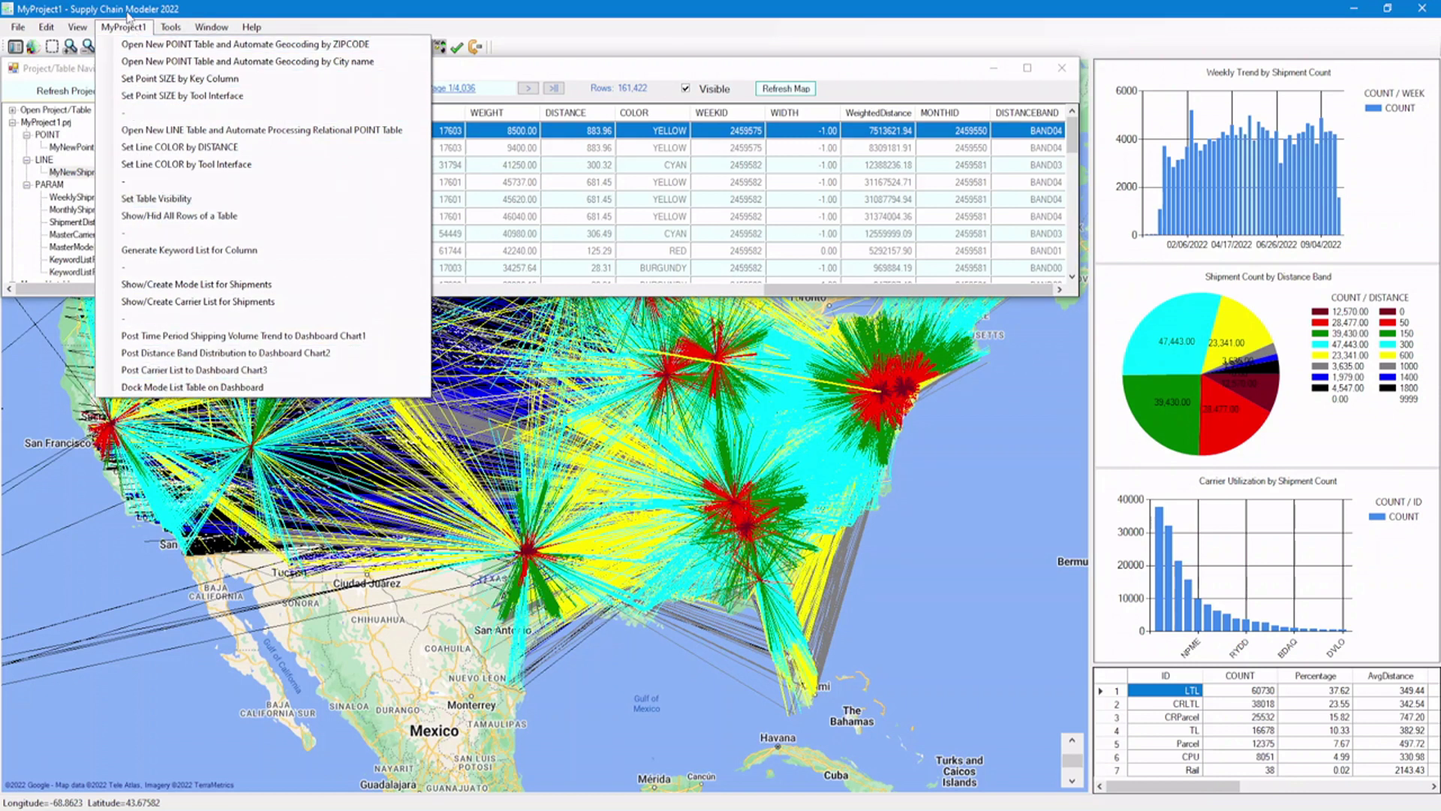
click(127, 15)
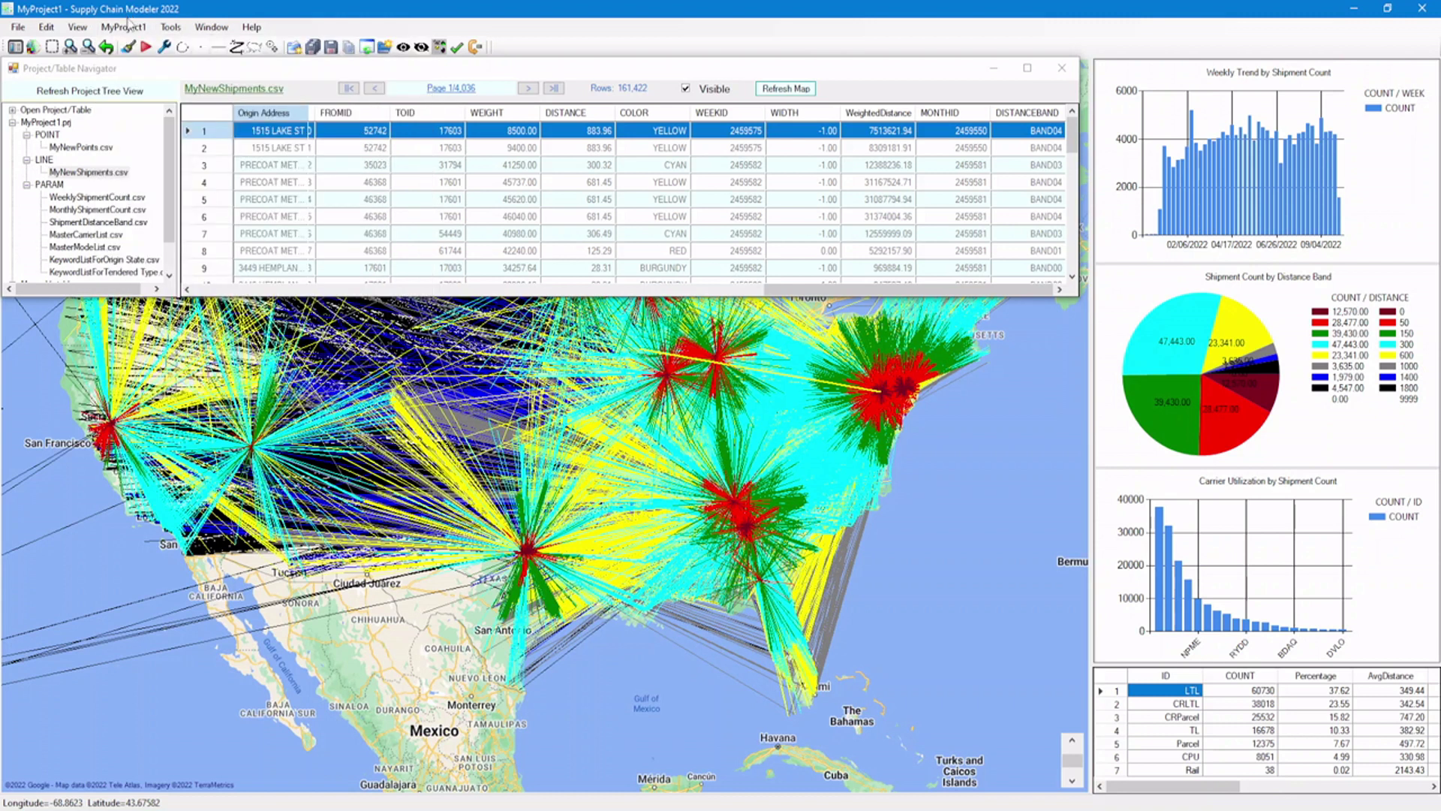
drag(171, 191, 171, 219)
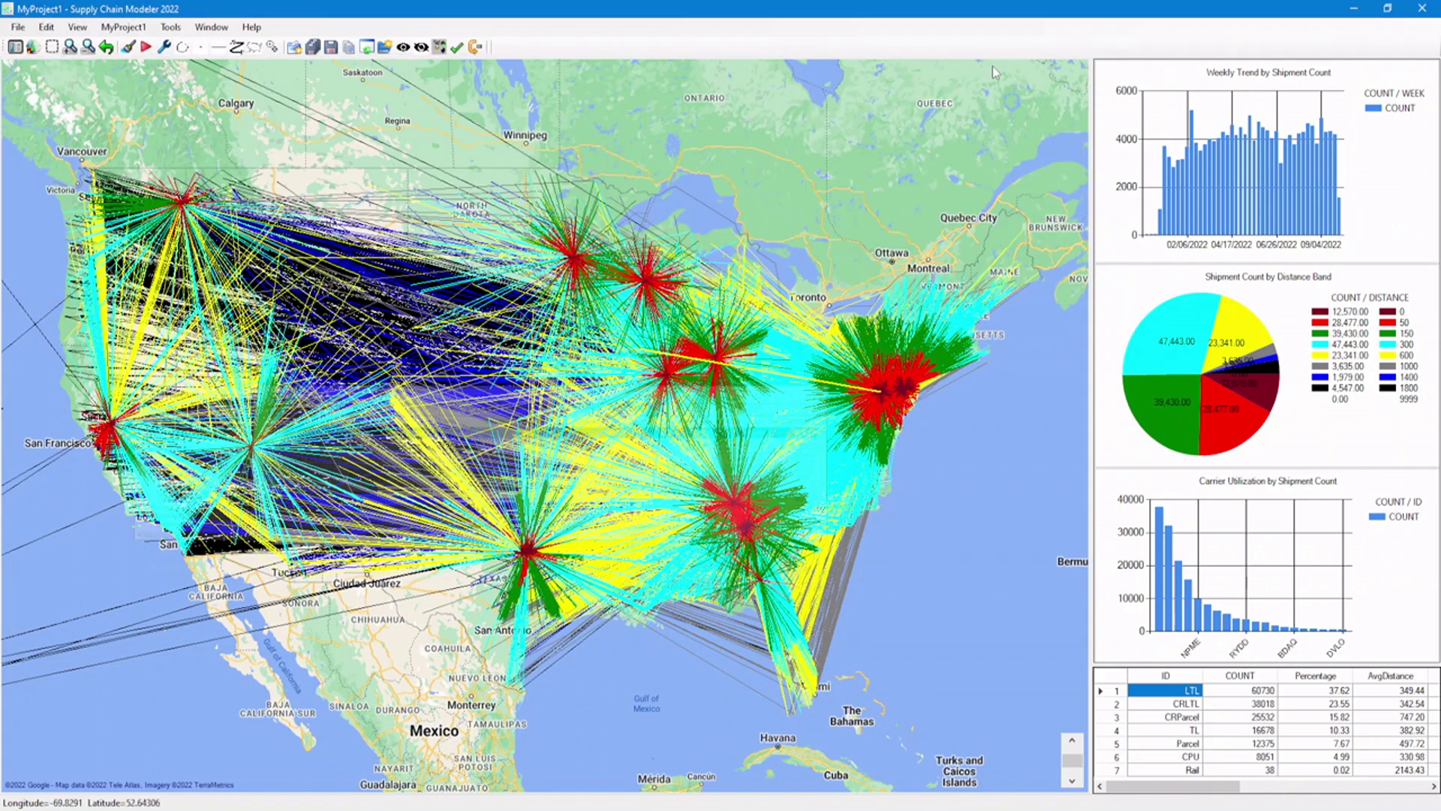
click(992, 67)
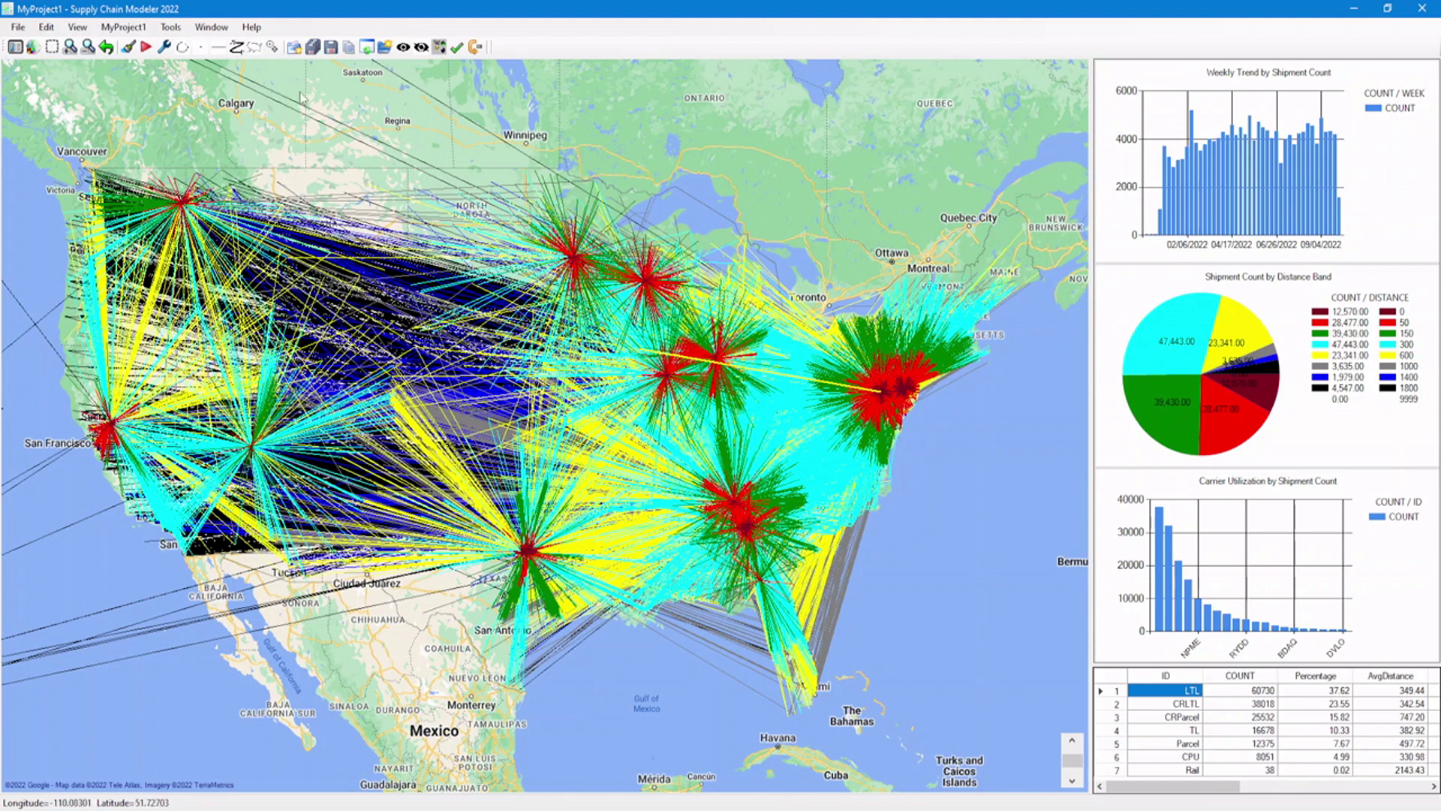
click(127, 30)
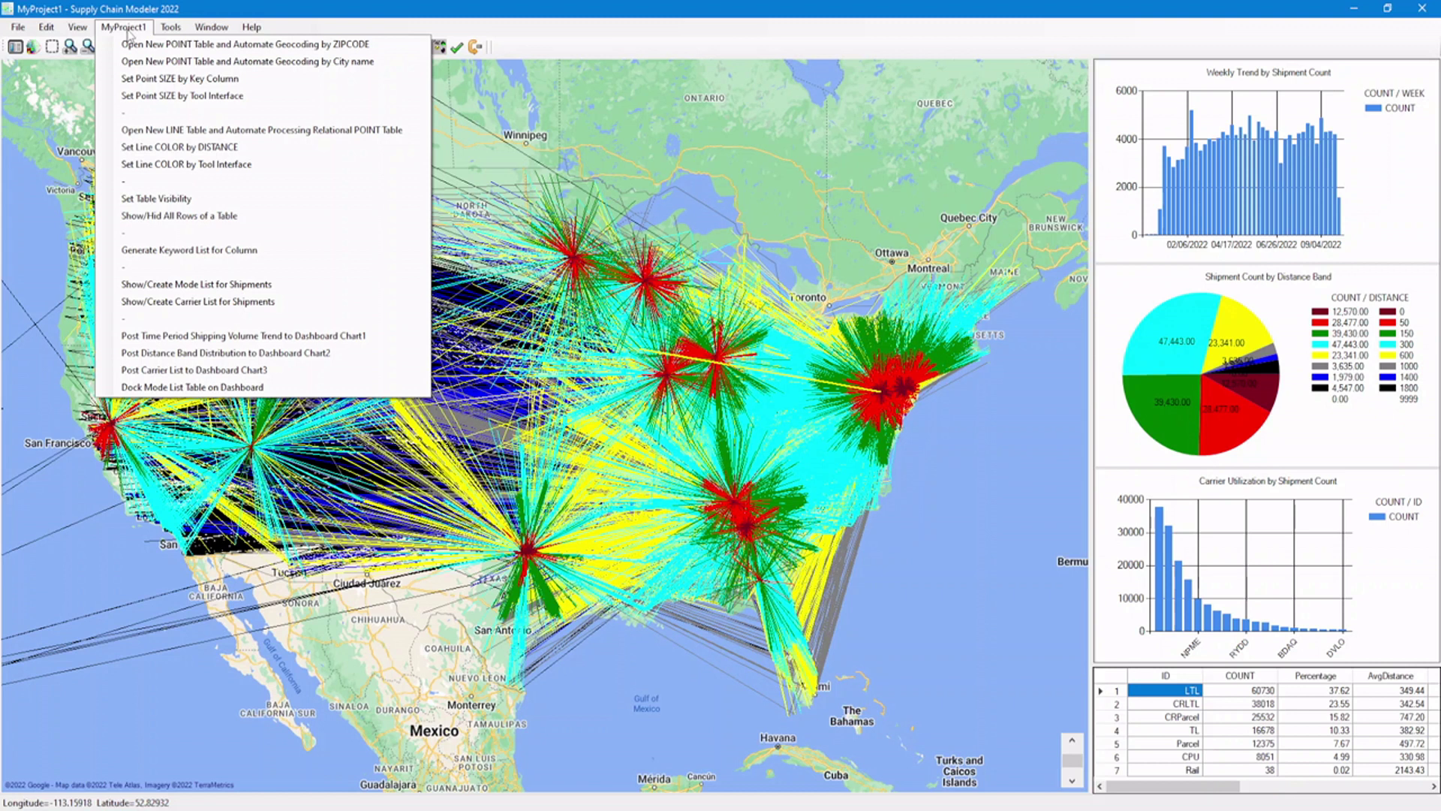
click(128, 31)
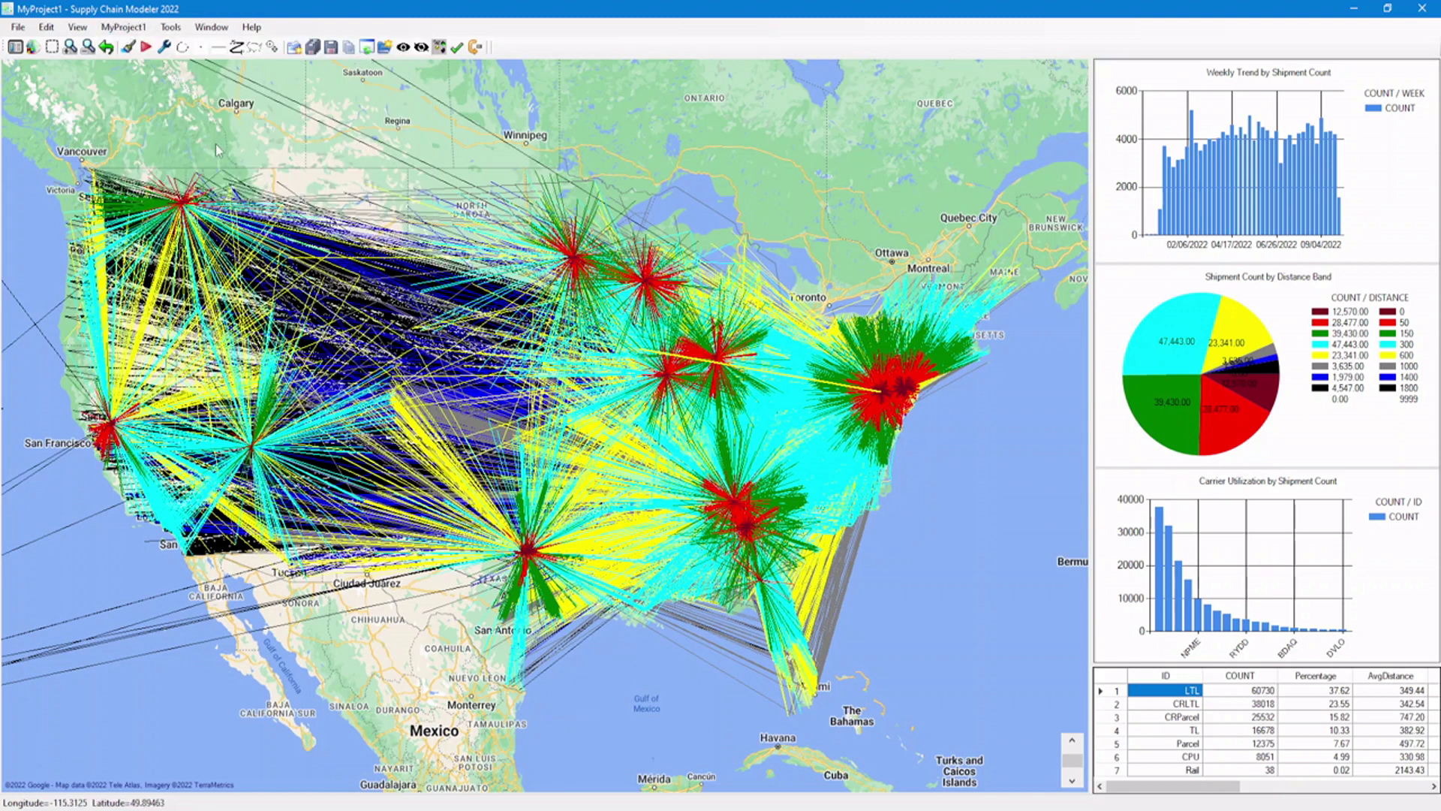